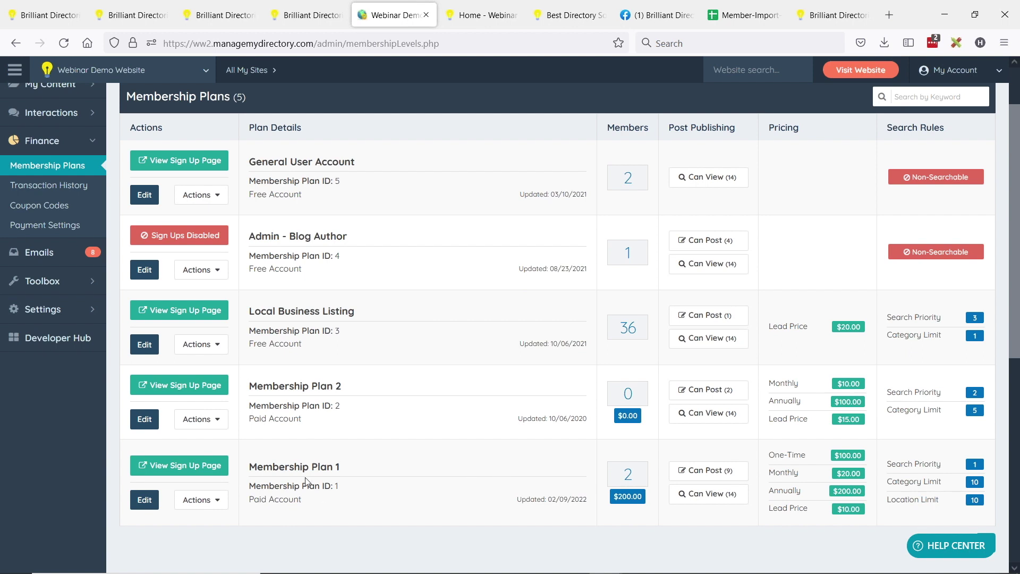
Open the list of members on Membership Plan 1 in a separate browser tab
{"action": "left_click_drag", "start_coordinate": [253, 467], "coordinate": [344, 466]}
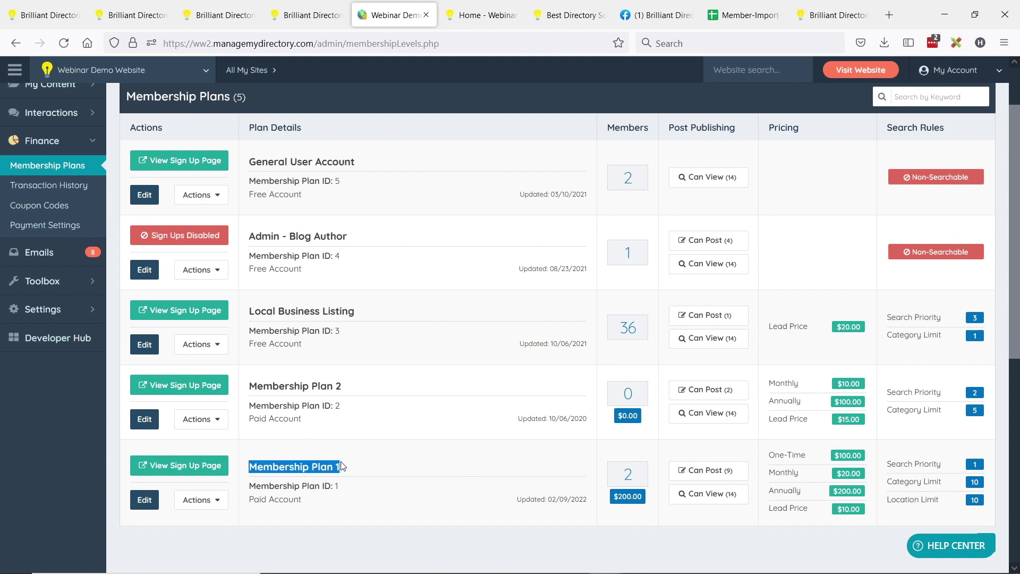
{"action": "middle_click", "coordinate": [619, 472]}
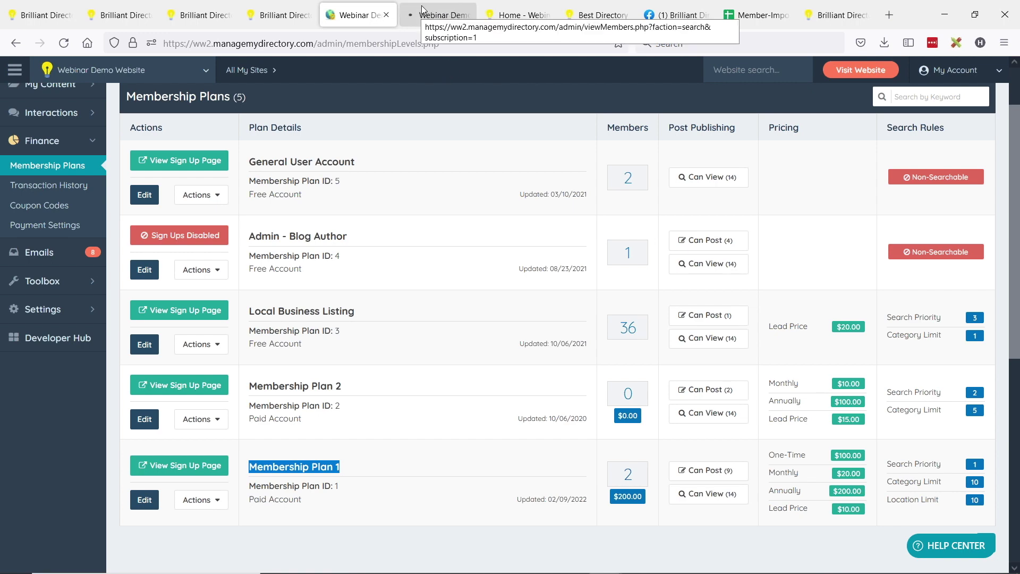
{"action": "left_click", "coordinate": [436, 15]}
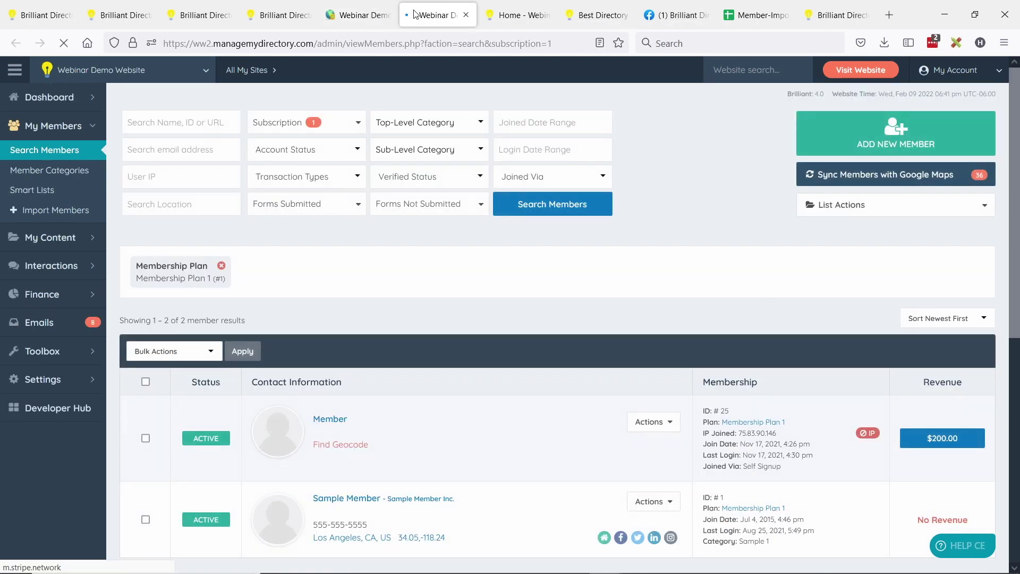
Log in as the Sample Member account from the plan's member list and view its dashboard
{"action": "scroll", "coordinate": [606, 273], "scroll_direction": "down", "scroll_amount": 1}
{"action": "left_click", "coordinate": [671, 432]}
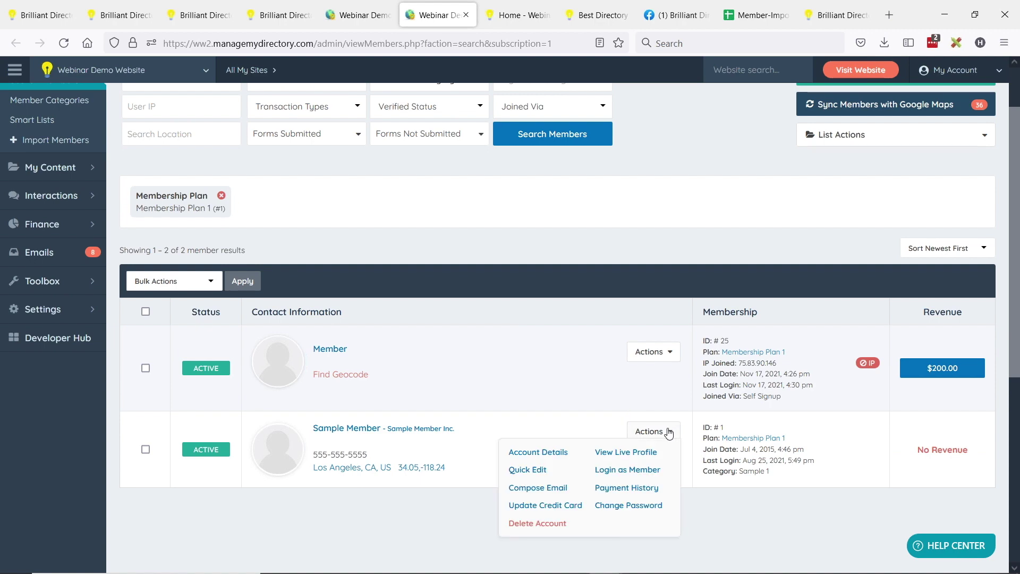
{"action": "left_click", "coordinate": [623, 470]}
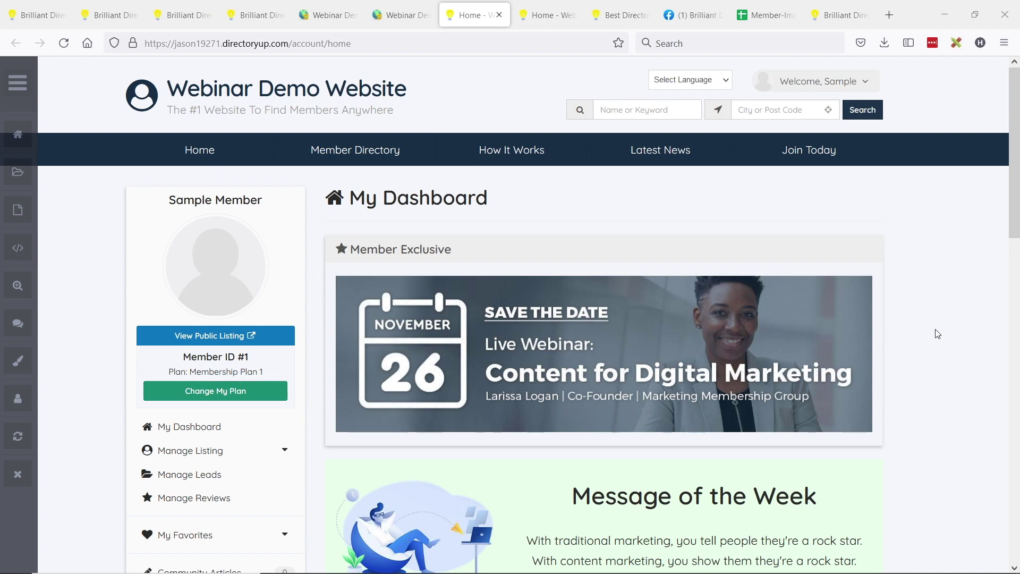
{"action": "scroll", "coordinate": [927, 336], "scroll_direction": "down", "scroll_amount": 1}
{"action": "scroll", "coordinate": [928, 336], "scroll_direction": "down", "scroll_amount": 1}
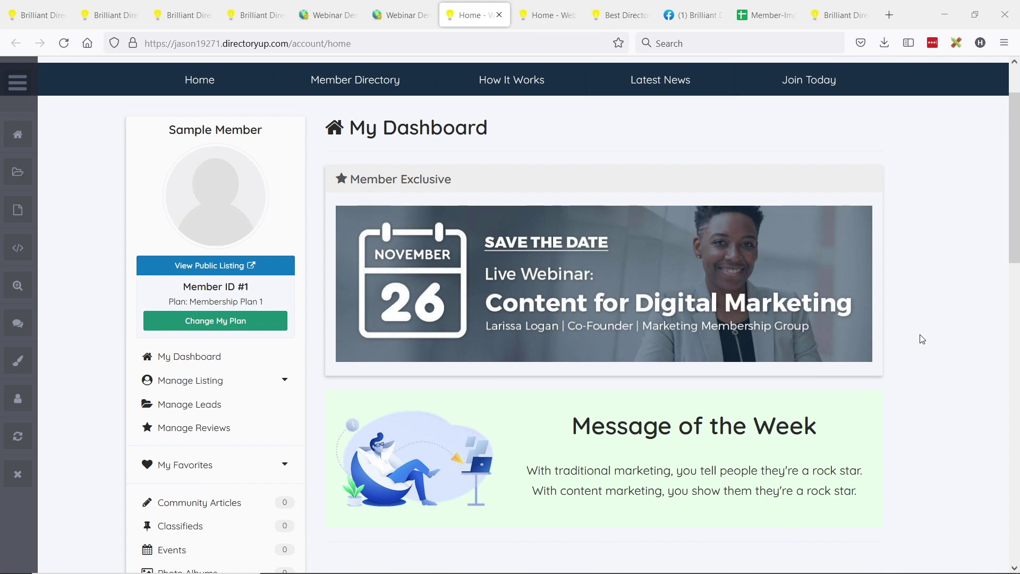
Load canva.com in the browser tab that holds the other member's dashboard
{"action": "left_click", "coordinate": [544, 14]}
{"action": "left_click", "coordinate": [454, 46]}
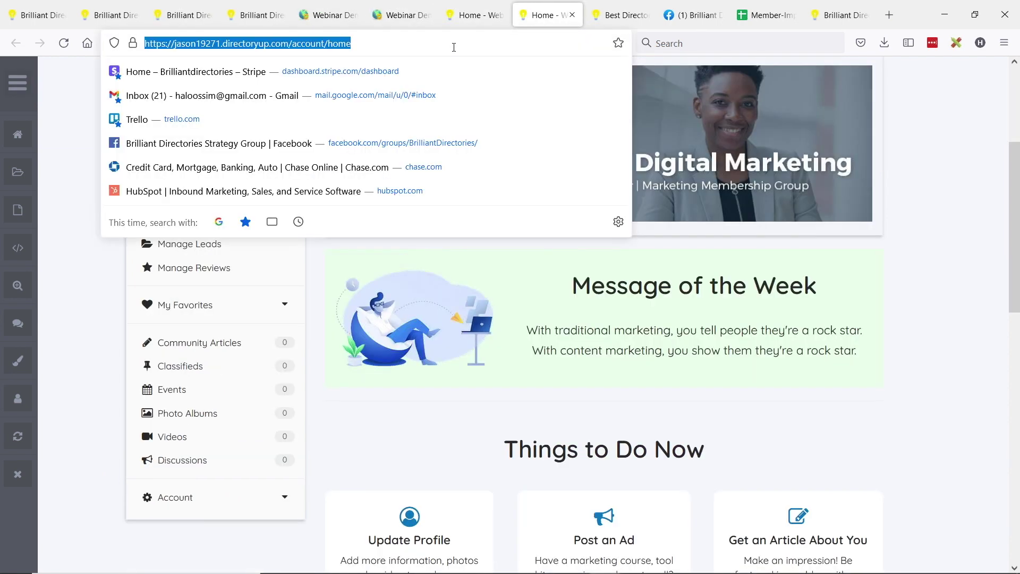
{"action": "type", "text": "canva.com"}
{"action": "key", "text": "Return"}
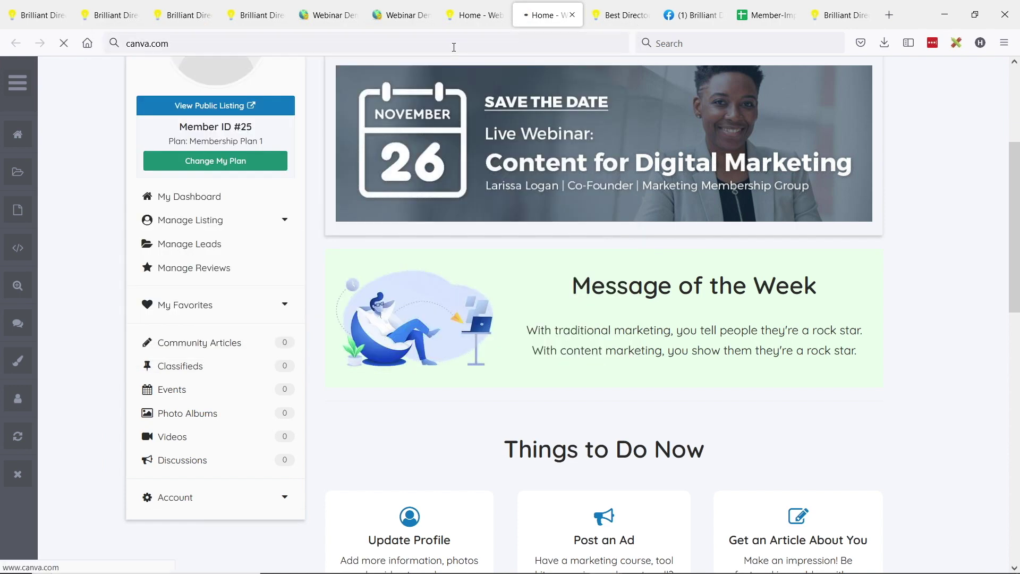
{"action": "left_click", "coordinate": [240, 44]}
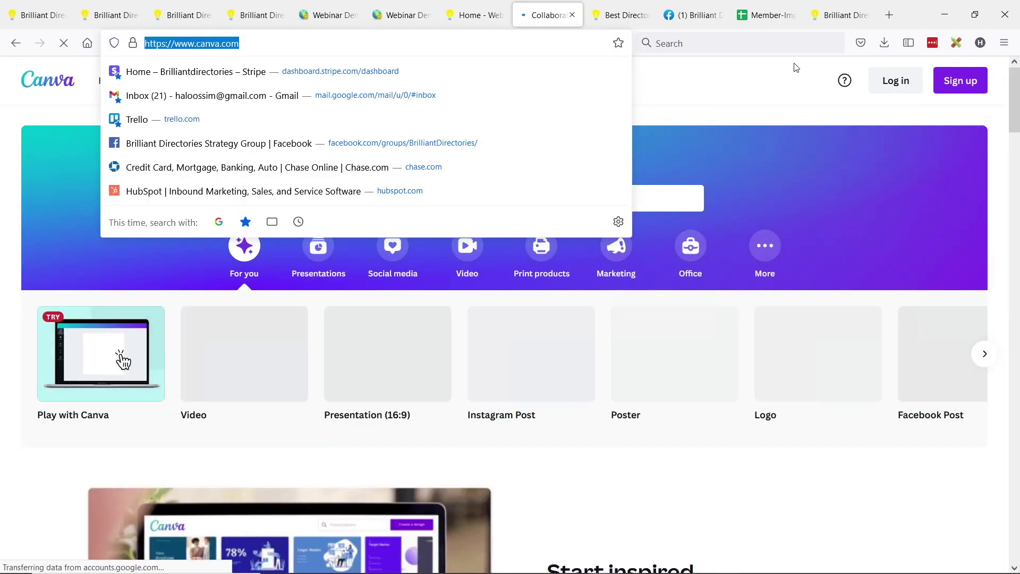
{"action": "left_click", "coordinate": [877, 453]}
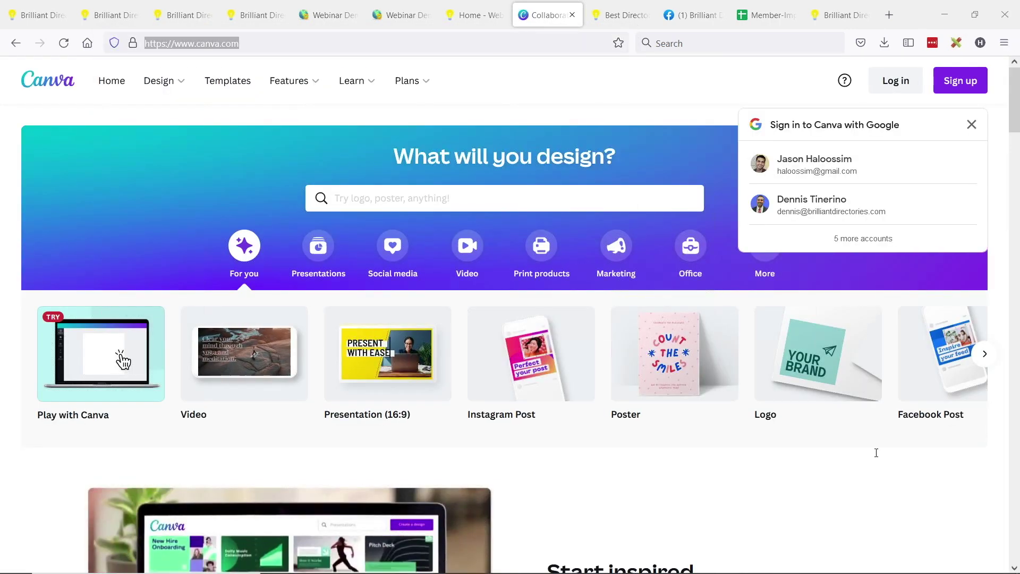
Return to the Sample Member dashboard and examine its webinar banner, Message of the Week, Things to Do Now and Additional Services sections
{"action": "left_click", "coordinate": [468, 16]}
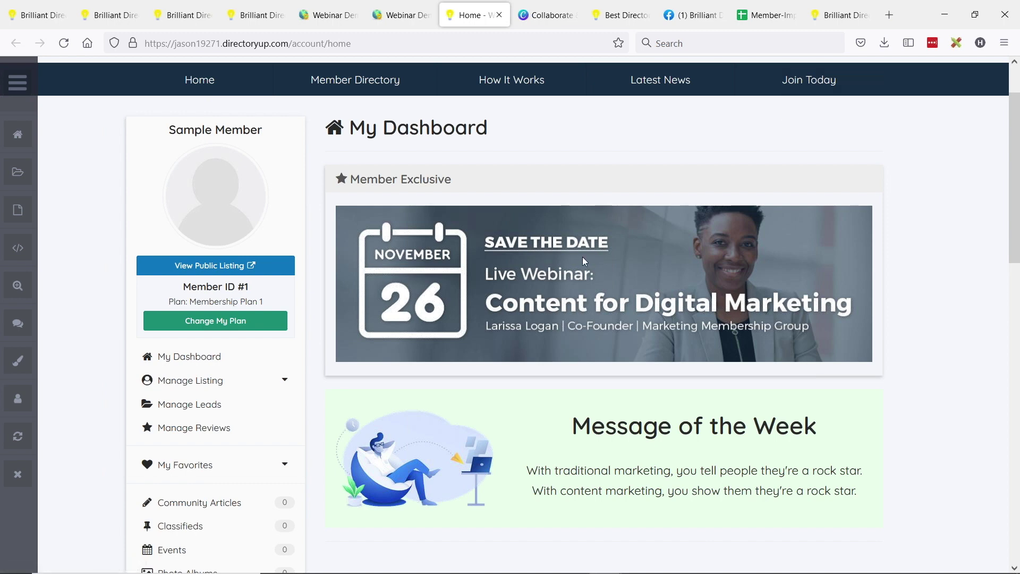
{"action": "scroll", "coordinate": [585, 259], "scroll_direction": "down", "scroll_amount": 3}
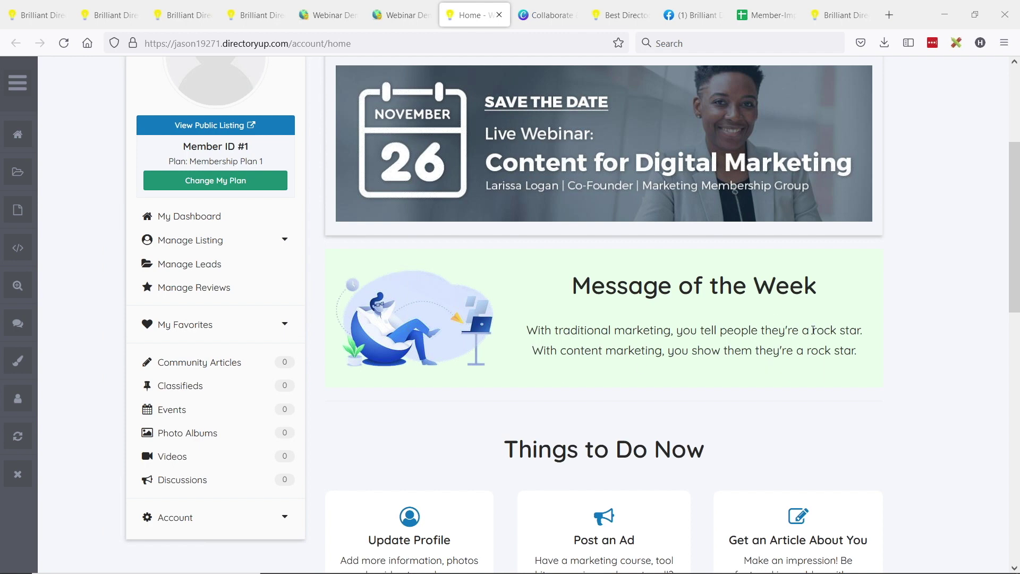
{"action": "scroll", "coordinate": [814, 330], "scroll_direction": "up", "scroll_amount": 2}
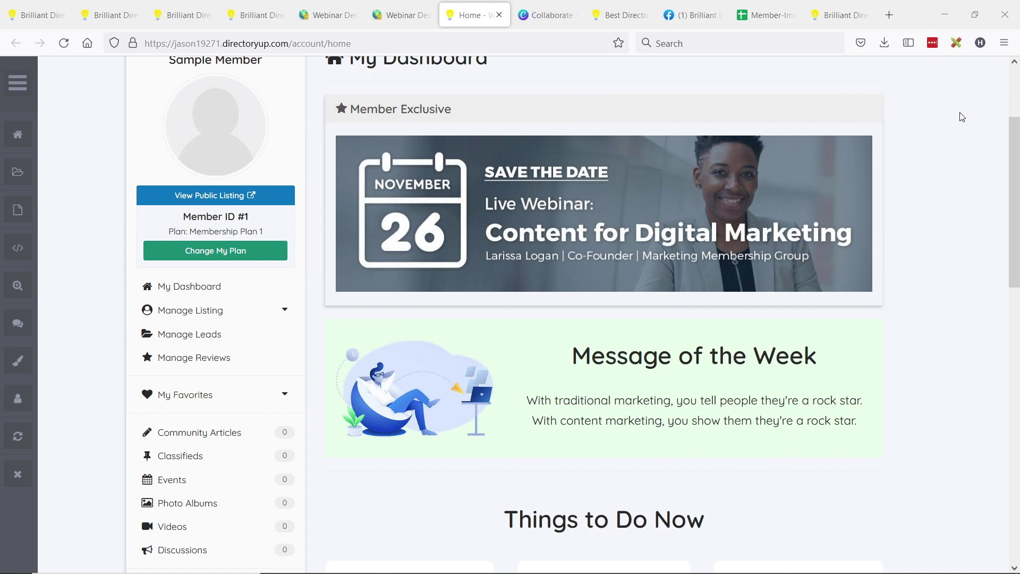
{"action": "scroll", "coordinate": [962, 117], "scroll_direction": "up", "scroll_amount": 2}
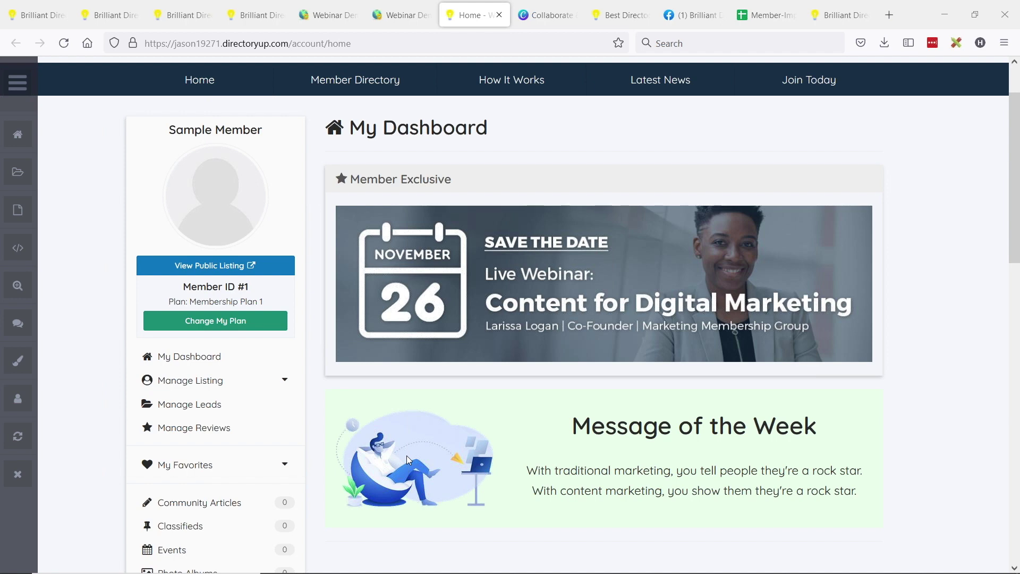
{"action": "scroll", "coordinate": [515, 454], "scroll_direction": "down", "scroll_amount": 2}
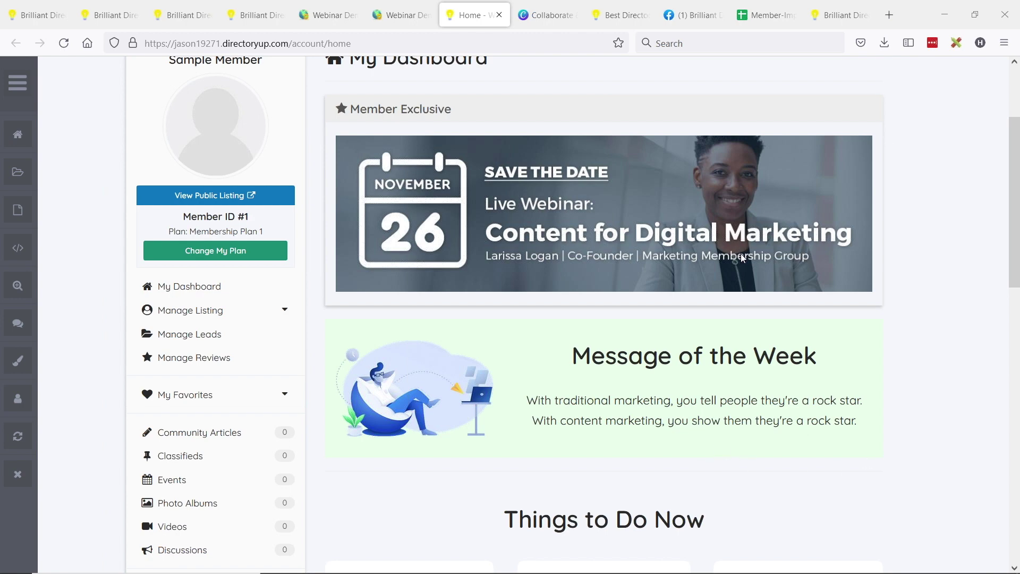
{"action": "scroll", "coordinate": [742, 253], "scroll_direction": "up", "scroll_amount": 2}
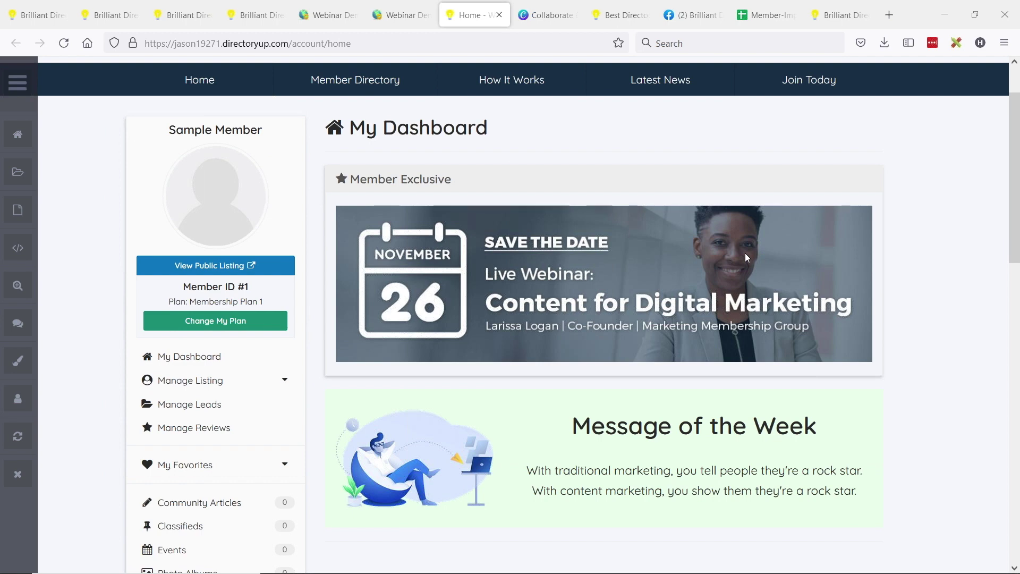
{"action": "scroll", "coordinate": [929, 231], "scroll_direction": "down", "scroll_amount": 3}
{"action": "scroll", "coordinate": [931, 236], "scroll_direction": "down", "scroll_amount": 4}
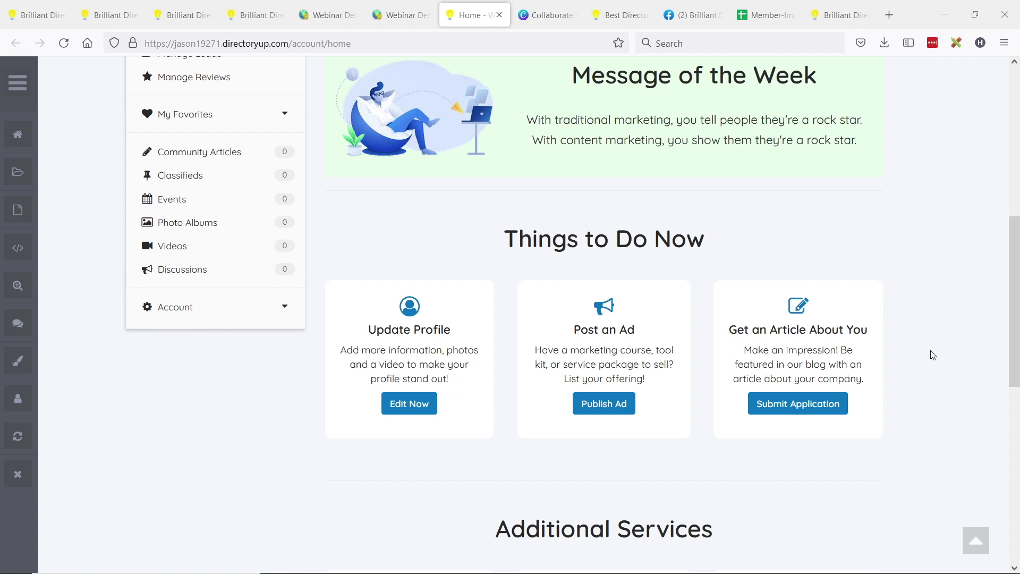
{"action": "scroll", "coordinate": [934, 356], "scroll_direction": "down", "scroll_amount": 1}
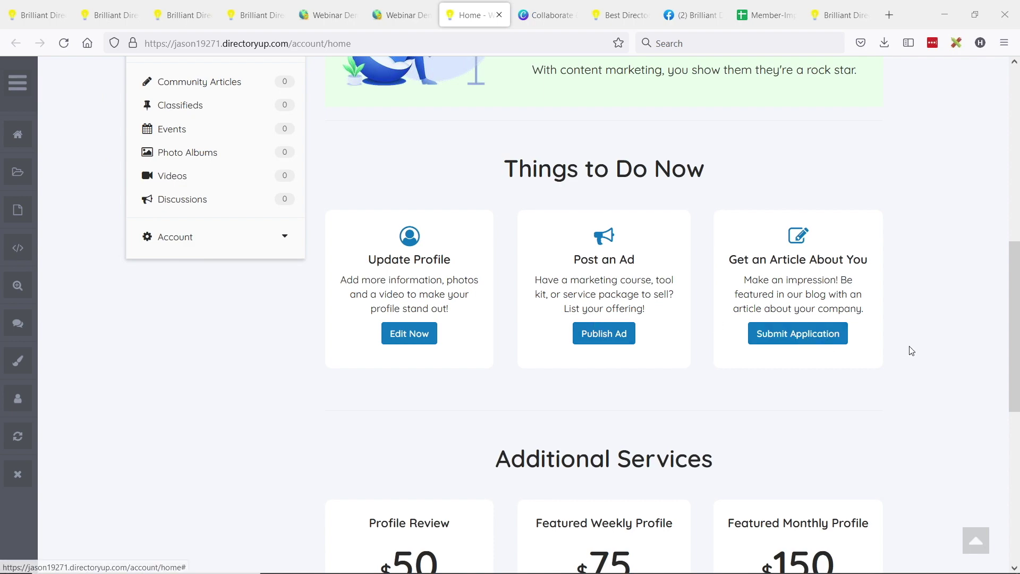
{"action": "scroll", "coordinate": [380, 262], "scroll_direction": "up", "scroll_amount": 3}
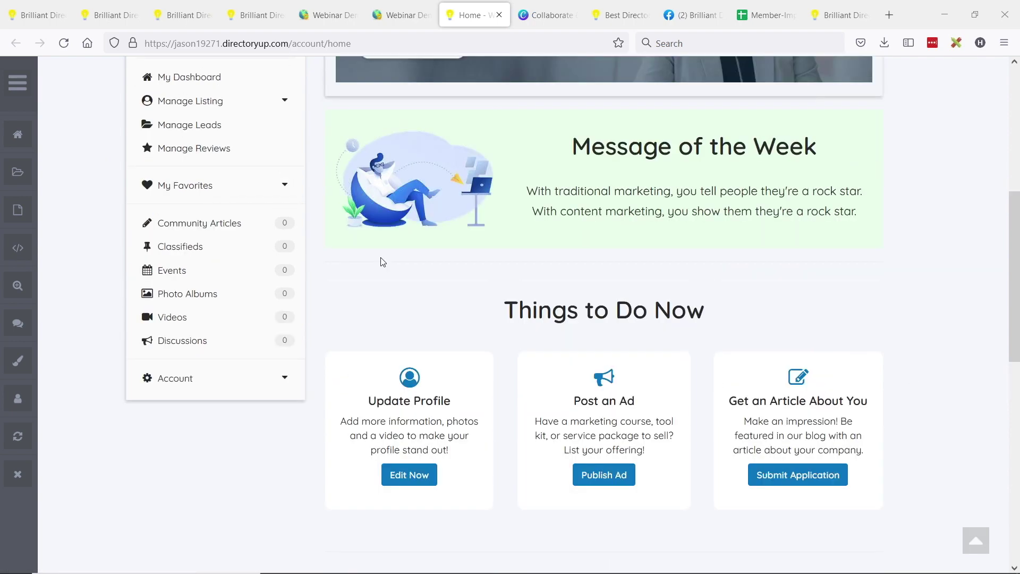
Open the listing's Basic Information page in a new browser tab and select its full web address
{"action": "left_click", "coordinate": [282, 170]}
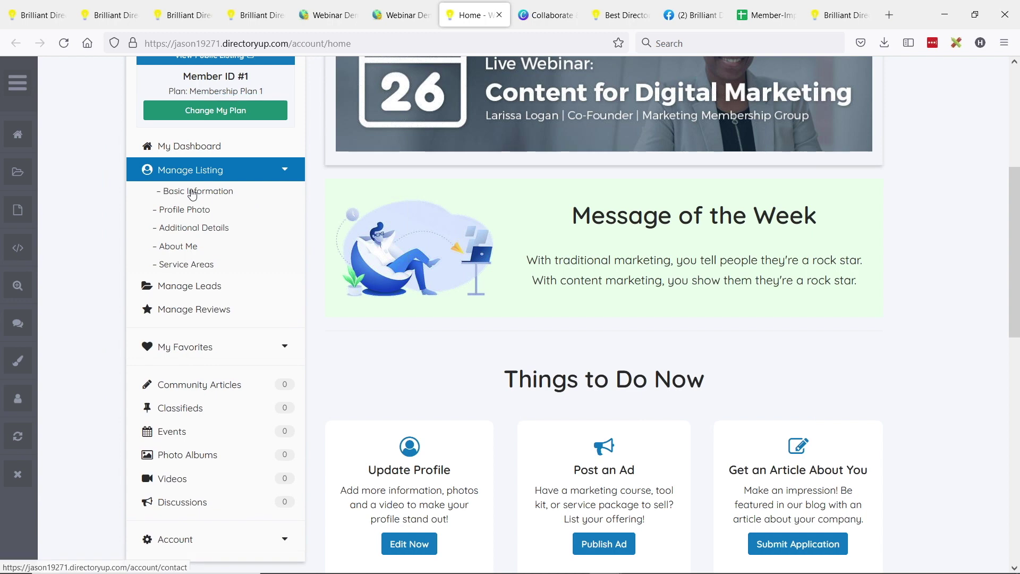
{"action": "middle_click", "coordinate": [192, 191]}
{"action": "left_click", "coordinate": [505, 15]}
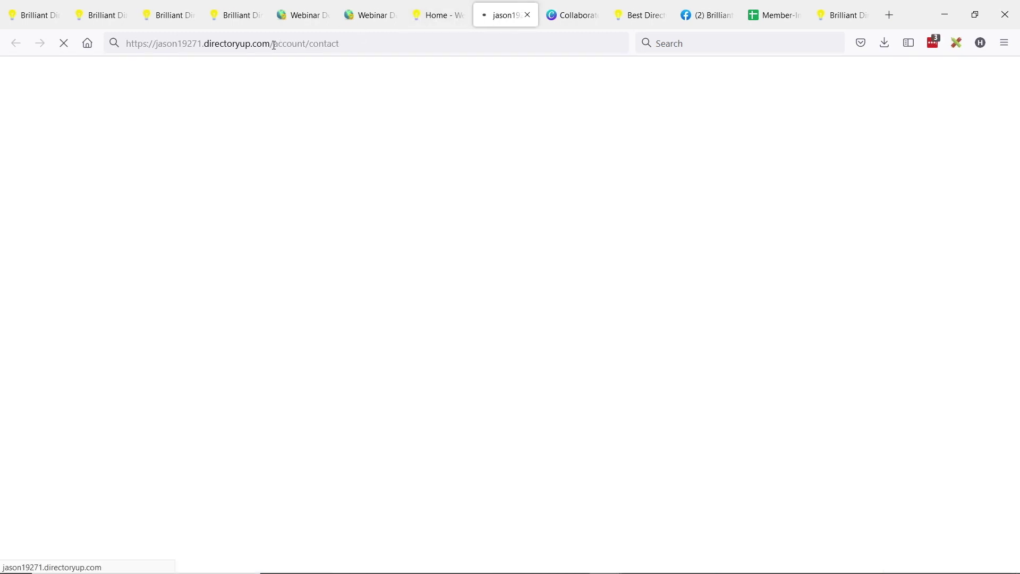
{"action": "left_click", "coordinate": [270, 45]}
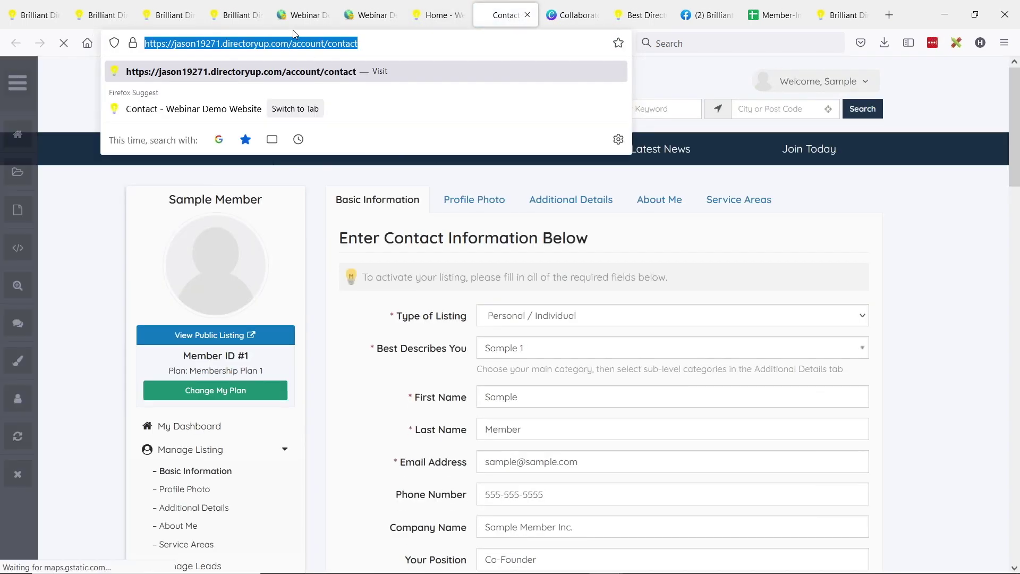
{"action": "double_click", "coordinate": [299, 44]}
{"action": "left_click", "coordinate": [298, 44]}
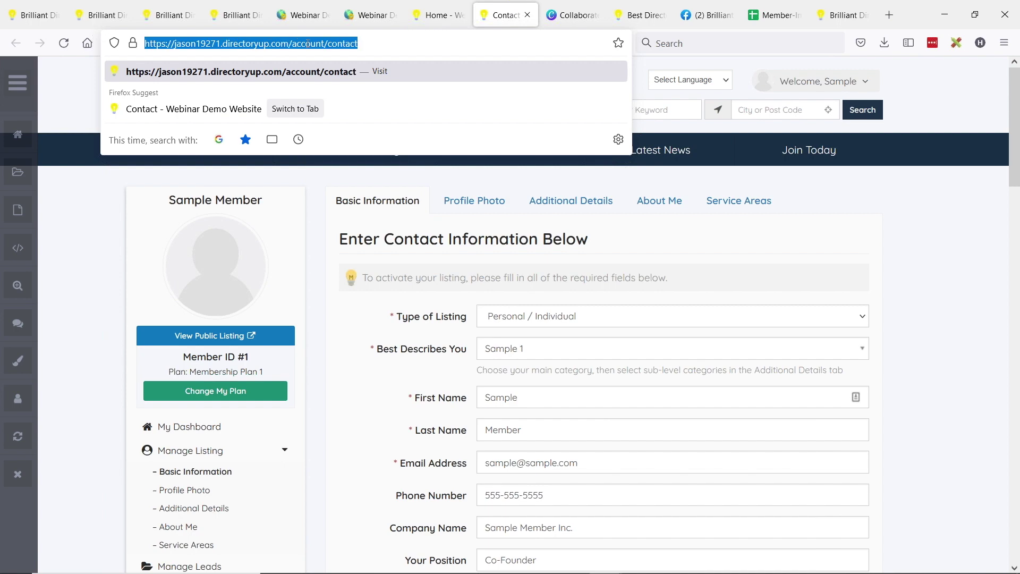
From the member dashboard, open the new classified form in a separate tab and select its full web address
{"action": "left_click", "coordinate": [433, 14]}
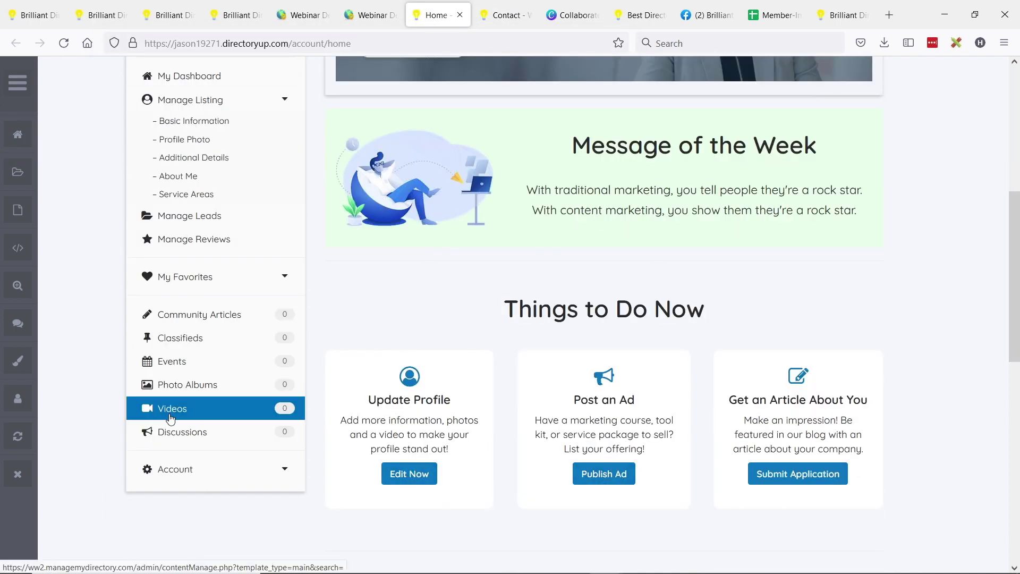
{"action": "middle_click", "coordinate": [232, 335]}
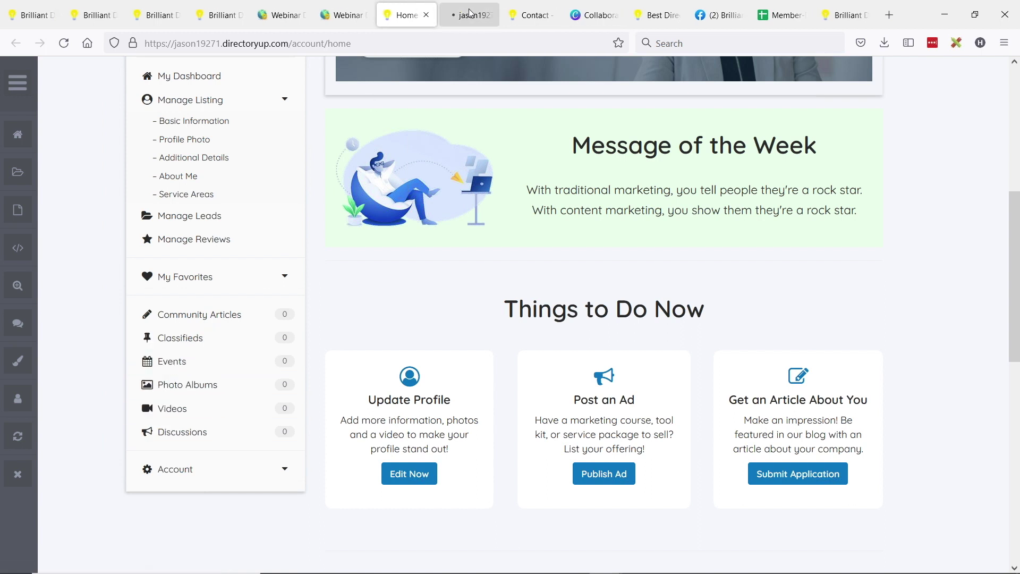
{"action": "key", "text": "ctrl+Tab"}
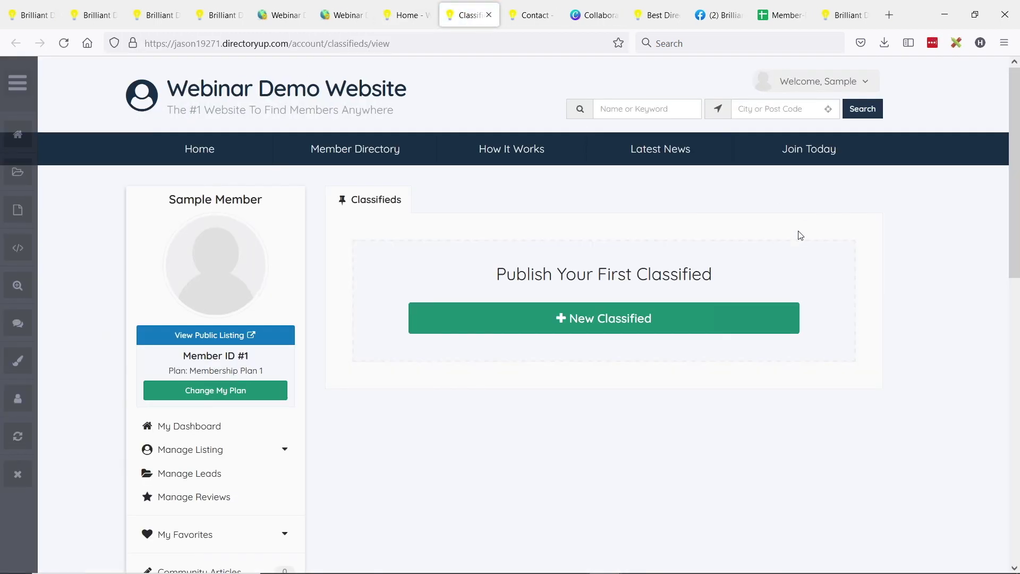
{"action": "left_click", "coordinate": [601, 332]}
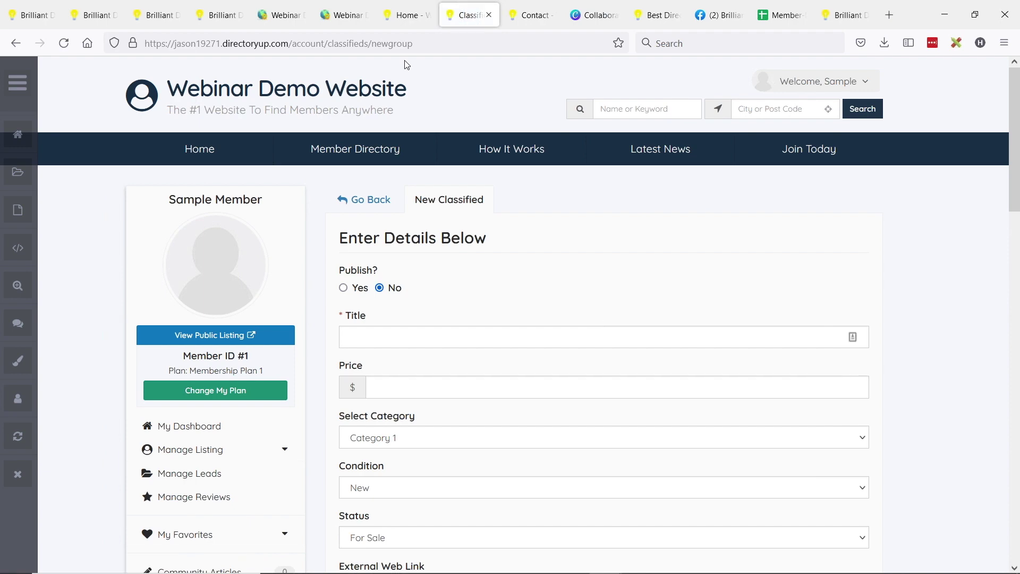
{"action": "left_click", "coordinate": [286, 46]}
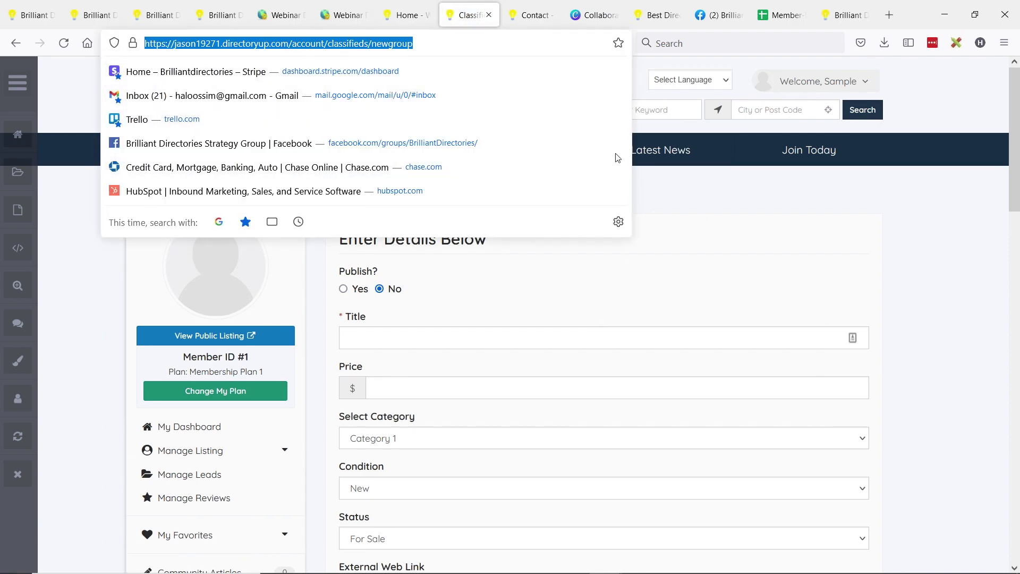
Return to the member dashboard, look over the Things to Do Now cards and copy the link of the listing's Profile Photo page
{"action": "left_click", "coordinate": [418, 17]}
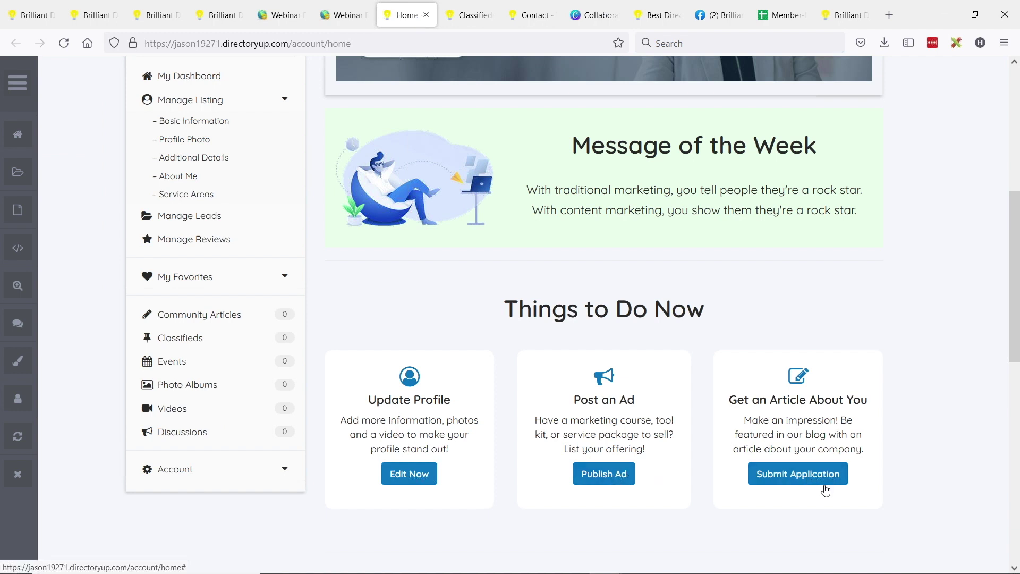
{"action": "scroll", "coordinate": [826, 486], "scroll_direction": "down", "scroll_amount": 2}
{"action": "scroll", "coordinate": [813, 425], "scroll_direction": "up", "scroll_amount": 1}
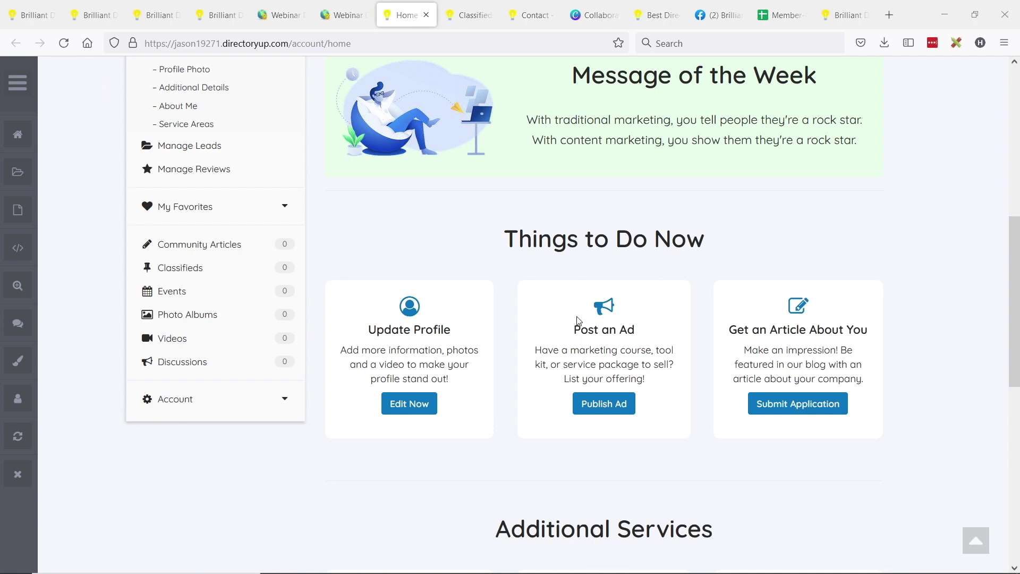
{"action": "scroll", "coordinate": [577, 321], "scroll_direction": "up", "scroll_amount": 2}
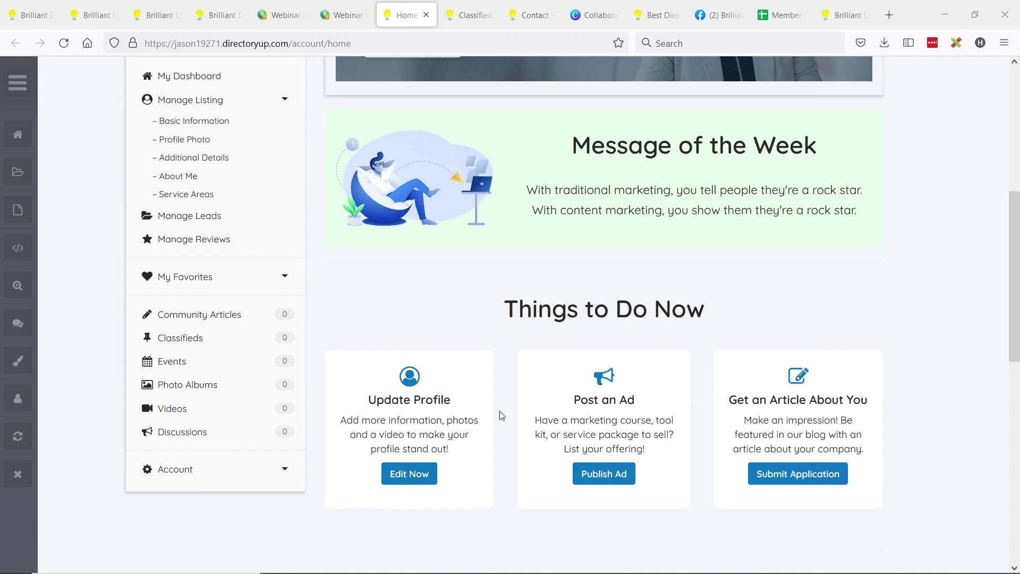
{"action": "scroll", "coordinate": [340, 224], "scroll_direction": "up", "scroll_amount": 2}
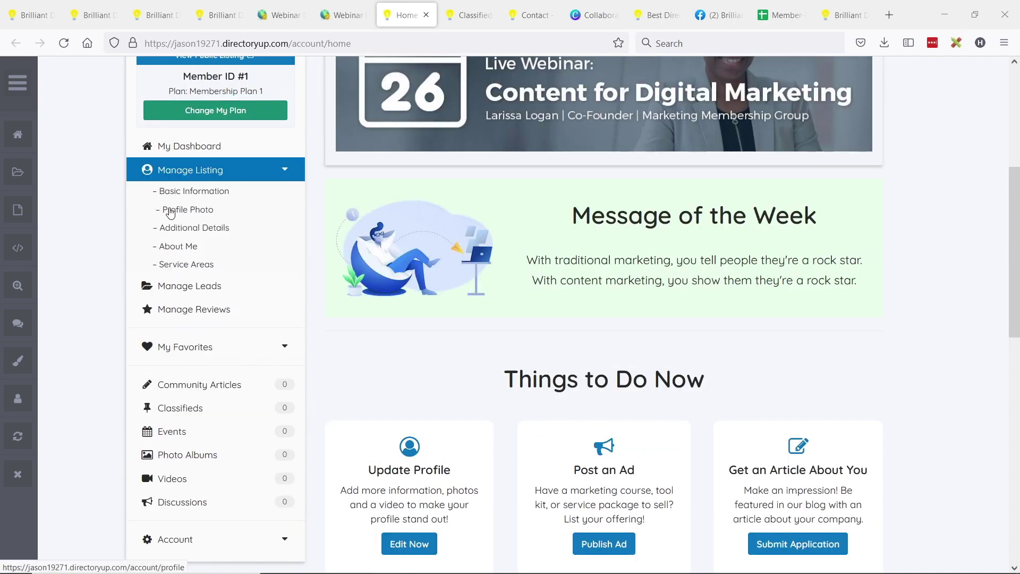
{"action": "left_click_drag", "start_coordinate": [574, 470], "coordinate": [635, 470]}
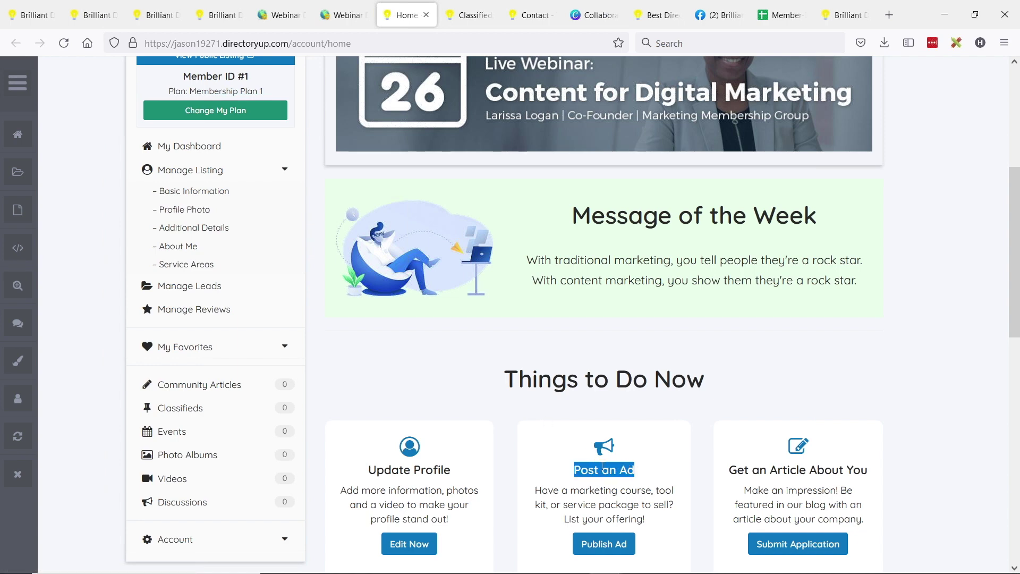
{"action": "right_click", "coordinate": [177, 215]}
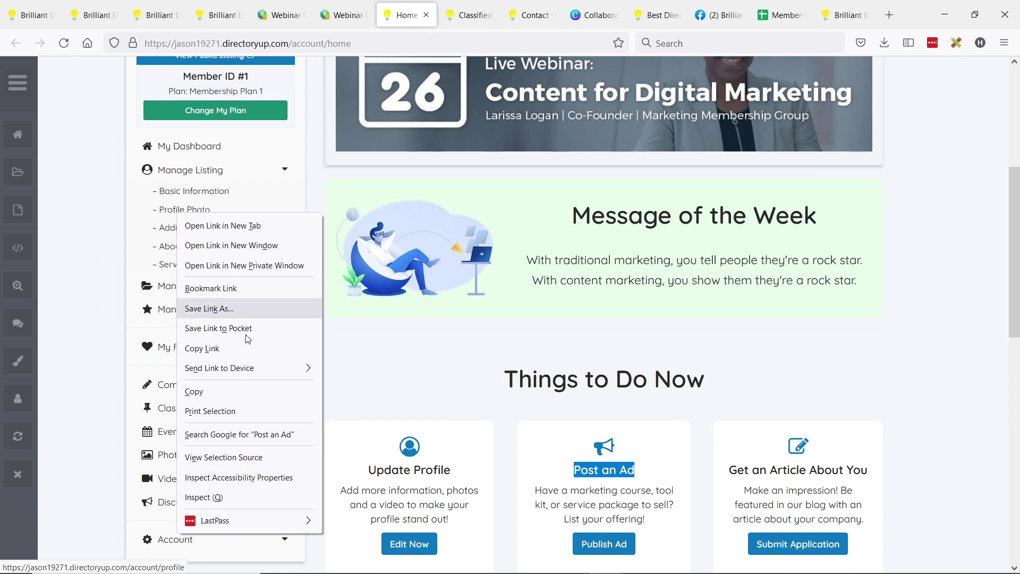
{"action": "left_click", "coordinate": [258, 352]}
{"action": "left_click", "coordinate": [652, 490]}
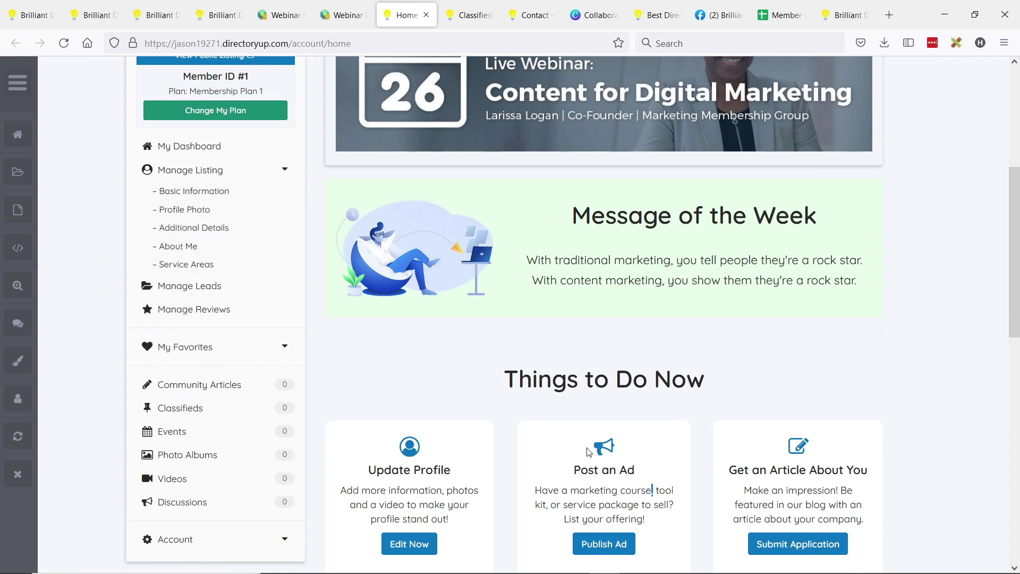
Examine the Things to Do Now cards and the priced Additional Services cards on the member dashboard
{"action": "scroll", "coordinate": [604, 476], "scroll_direction": "down", "scroll_amount": 1}
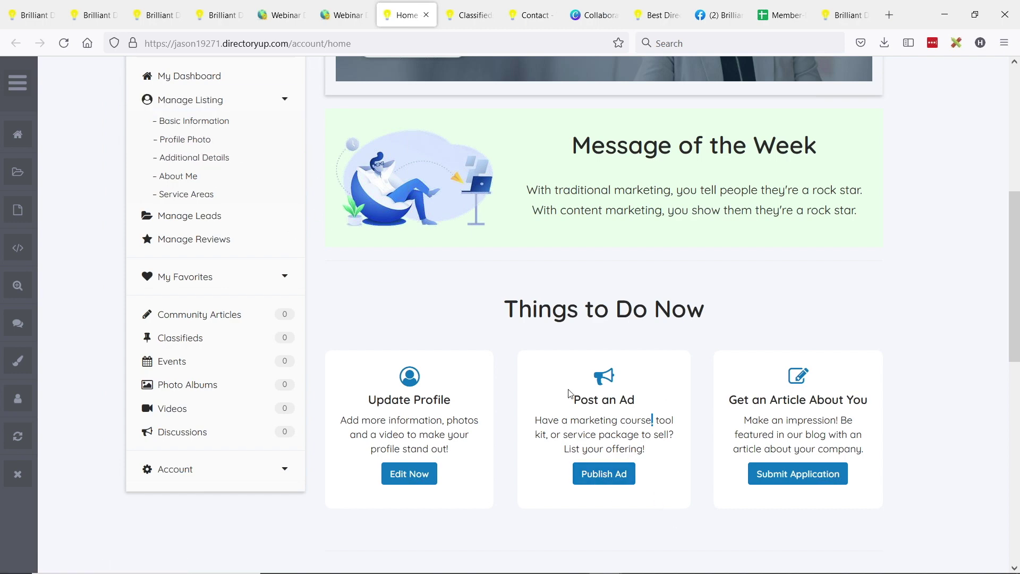
{"action": "scroll", "coordinate": [602, 432], "scroll_direction": "up", "scroll_amount": 1}
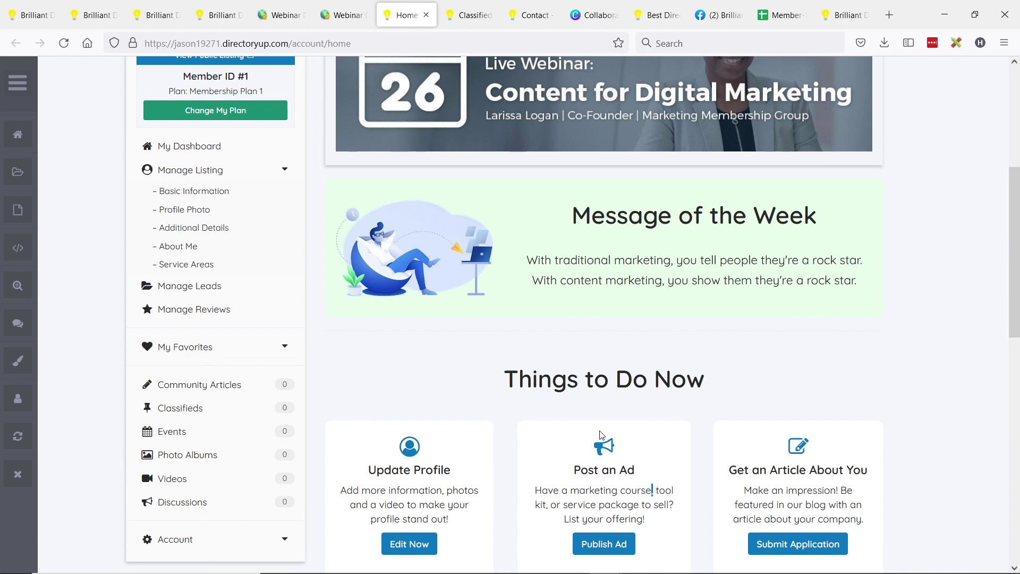
{"action": "scroll", "coordinate": [657, 418], "scroll_direction": "down", "scroll_amount": 1}
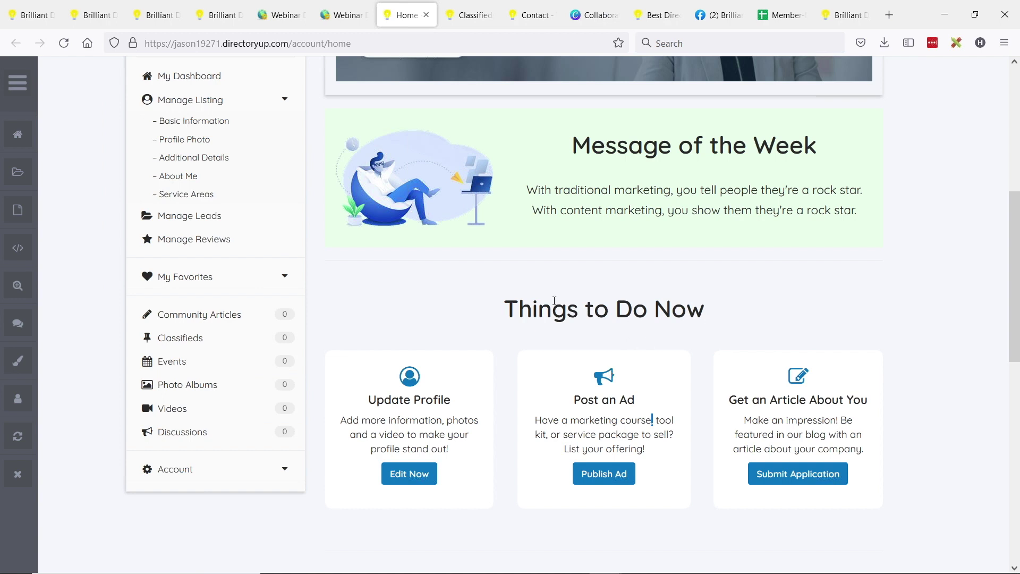
{"action": "scroll", "coordinate": [744, 236], "scroll_direction": "down", "scroll_amount": 2}
{"action": "triple_click", "coordinate": [531, 240]}
{"action": "left_click", "coordinate": [641, 241]}
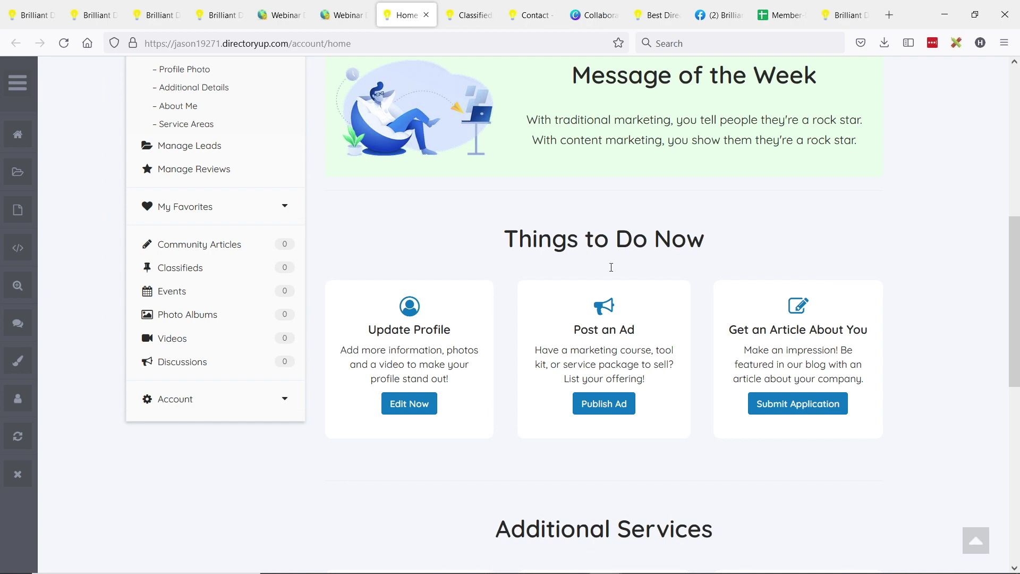
{"action": "scroll", "coordinate": [779, 221], "scroll_direction": "down", "scroll_amount": 5}
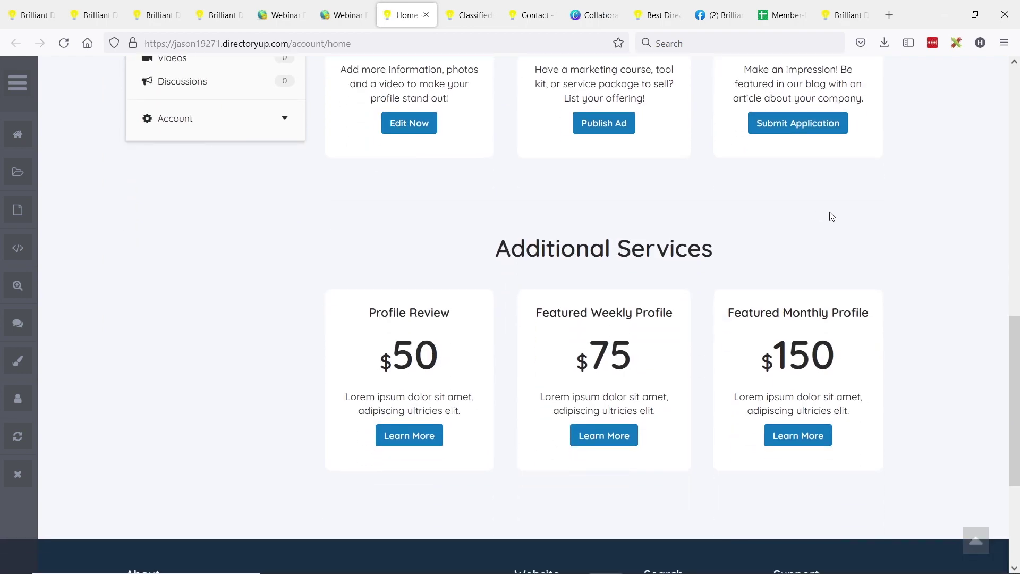
Check the Key Elements to Add on the Dashboard slide and compare it with the member dashboard's banner, message and card sections
{"action": "key", "text": "alt+Tab"}
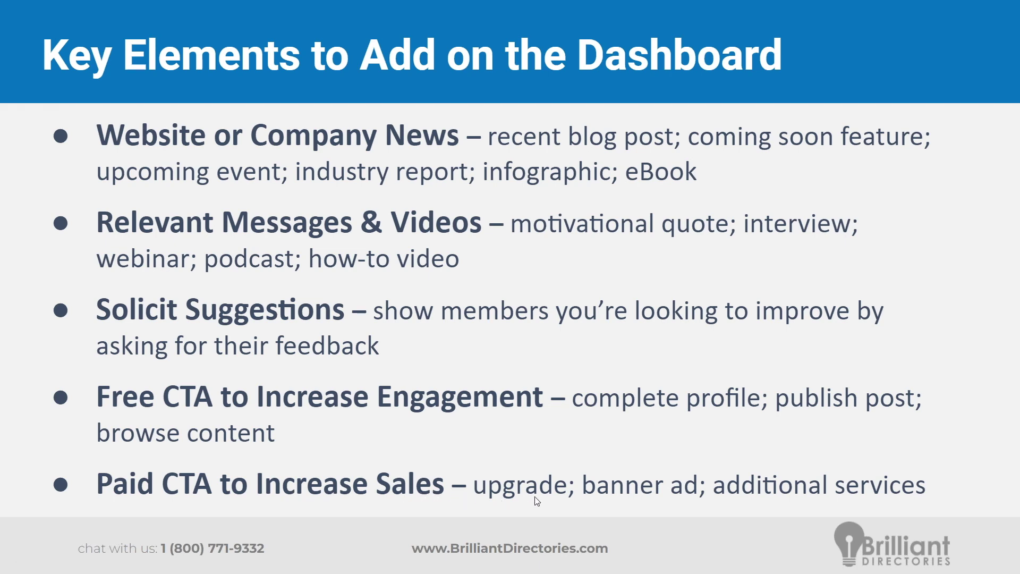
{"action": "key", "text": "alt+Tab"}
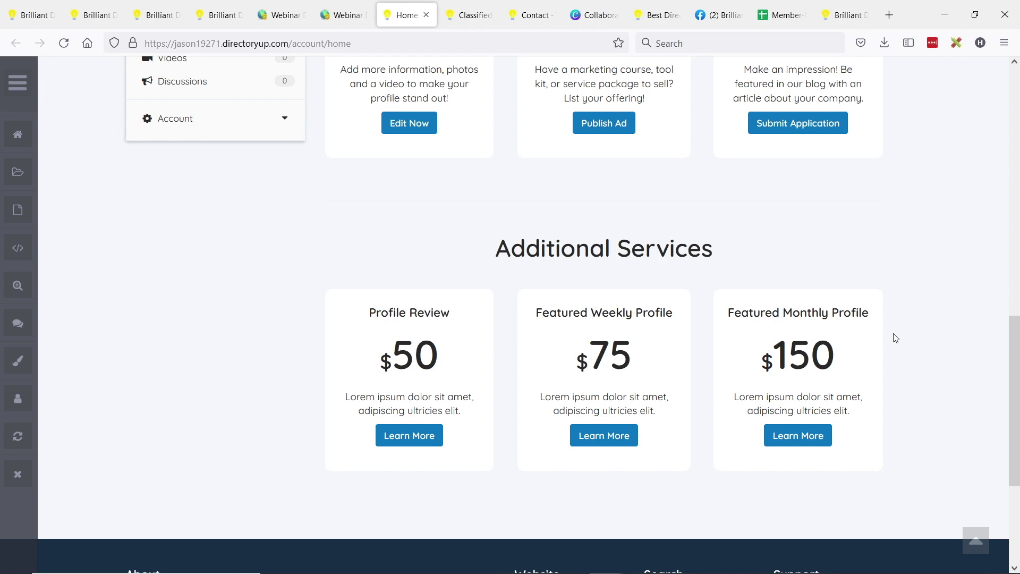
{"action": "scroll", "coordinate": [899, 346], "scroll_direction": "up", "scroll_amount": 5}
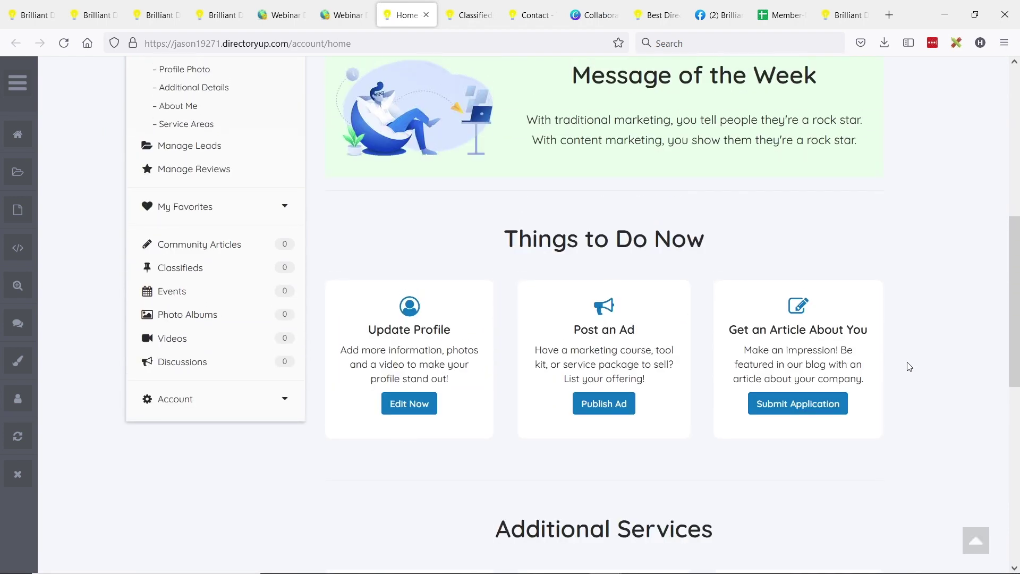
{"action": "scroll", "coordinate": [910, 366], "scroll_direction": "up", "scroll_amount": 4}
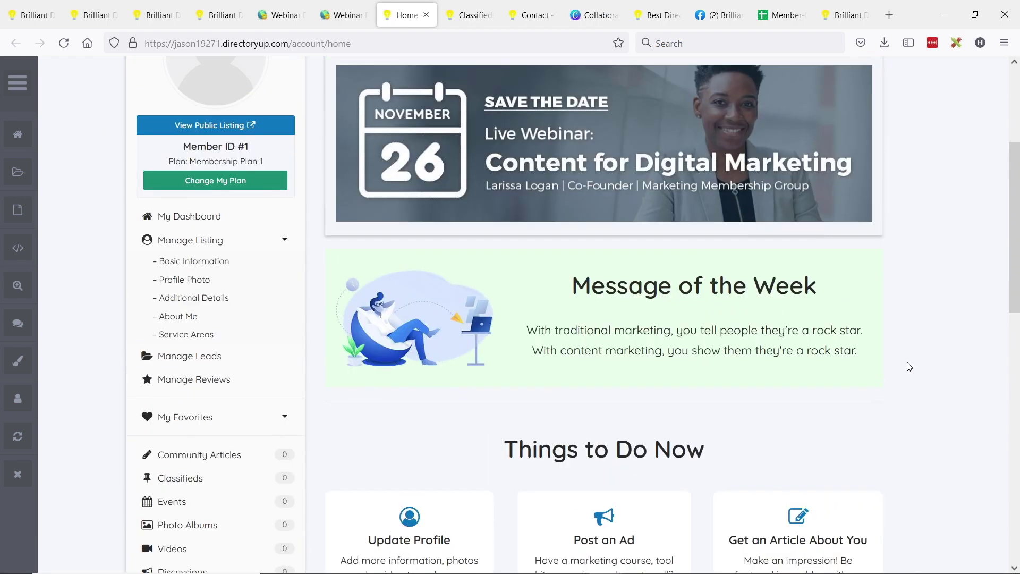
{"action": "scroll", "coordinate": [910, 367], "scroll_direction": "up", "scroll_amount": 2}
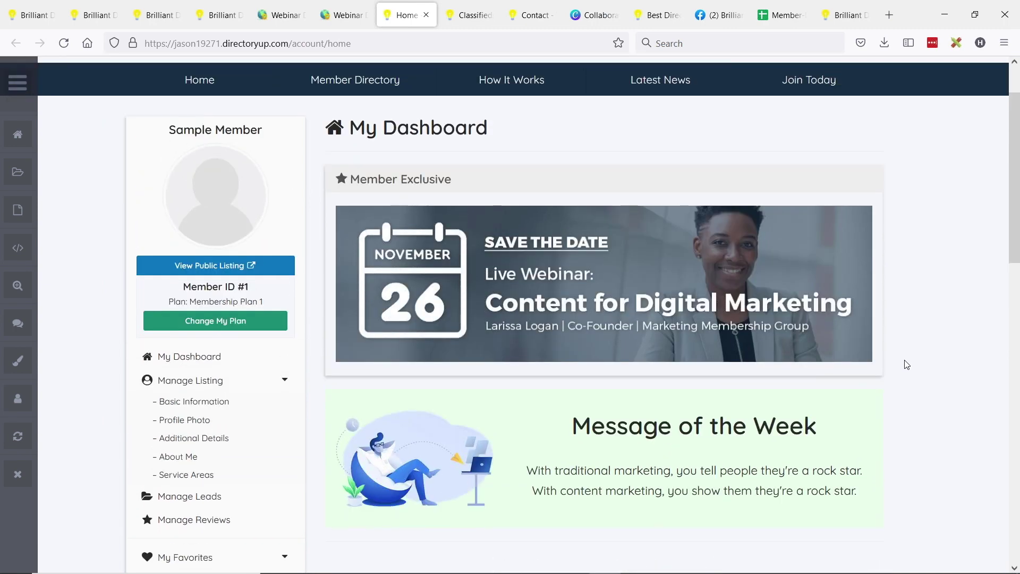
{"action": "scroll", "coordinate": [907, 365], "scroll_direction": "down", "scroll_amount": 1}
{"action": "scroll", "coordinate": [906, 365], "scroll_direction": "down", "scroll_amount": 5}
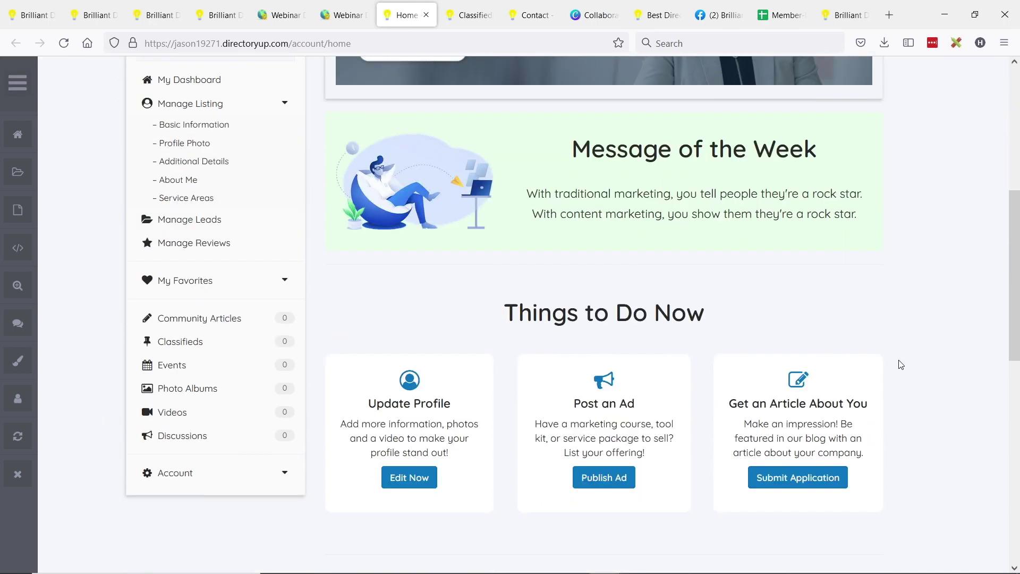
{"action": "scroll", "coordinate": [899, 365], "scroll_direction": "down", "scroll_amount": 1}
{"action": "scroll", "coordinate": [900, 365], "scroll_direction": "up", "scroll_amount": 15}
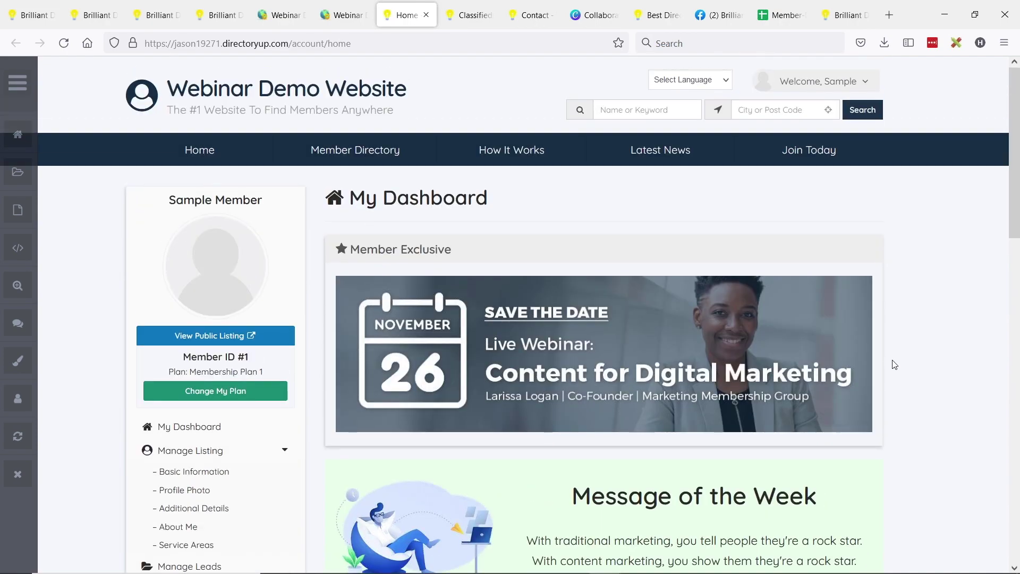
In the admin area, open Membership Plan 1 for editing and show its Member's Dashboard settings
{"action": "left_click", "coordinate": [332, 19]}
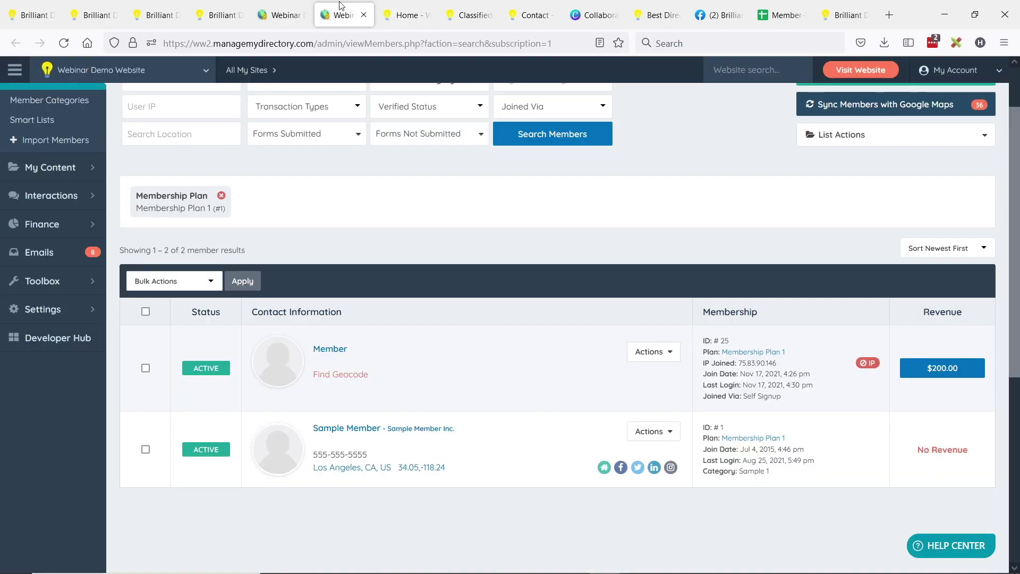
{"action": "key", "text": "ctrl+shift+Tab"}
{"action": "left_click", "coordinate": [530, 334]}
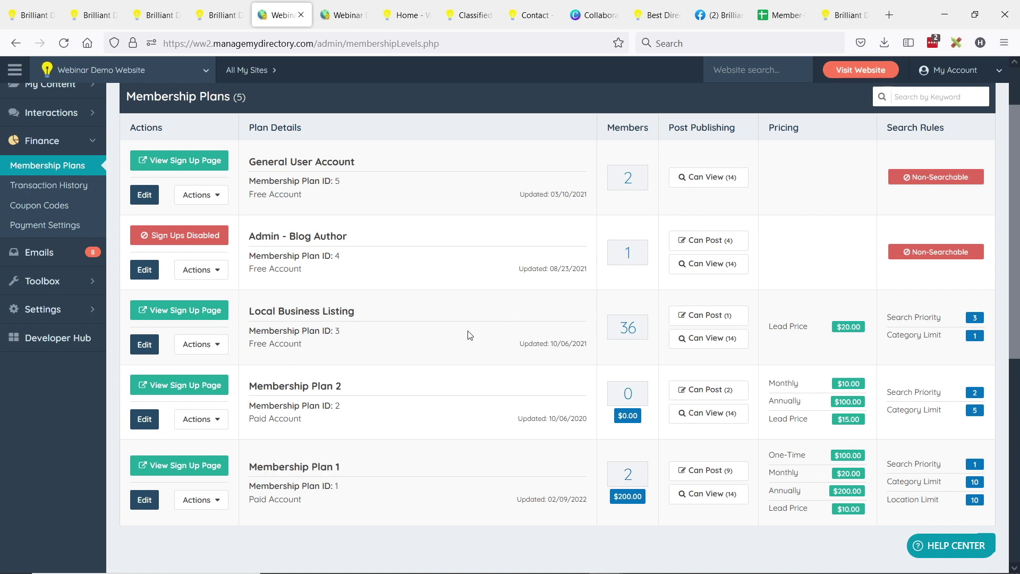
{"action": "scroll", "coordinate": [478, 334], "scroll_direction": "up", "scroll_amount": 2}
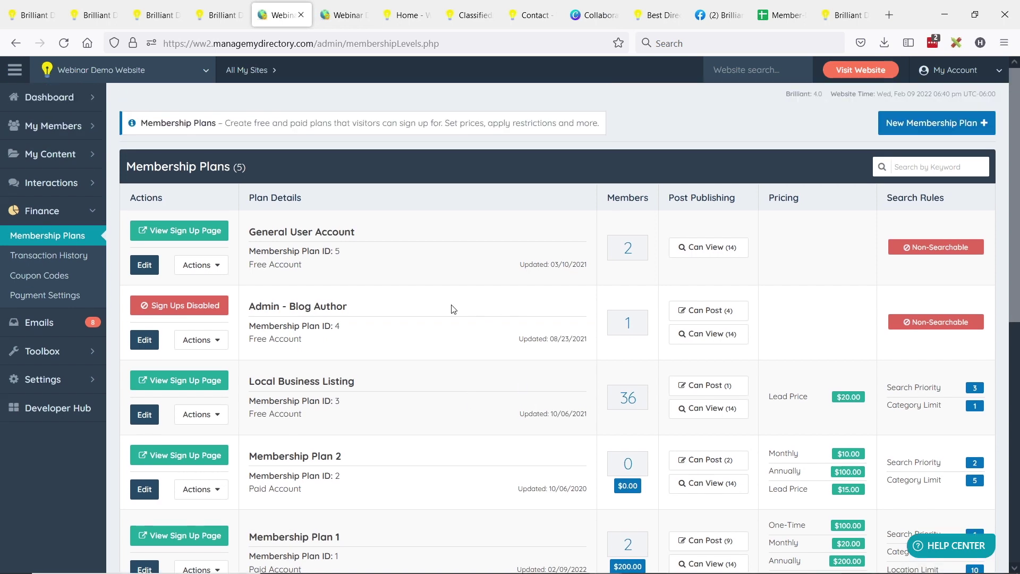
{"action": "scroll", "coordinate": [392, 333], "scroll_direction": "down", "scroll_amount": 2}
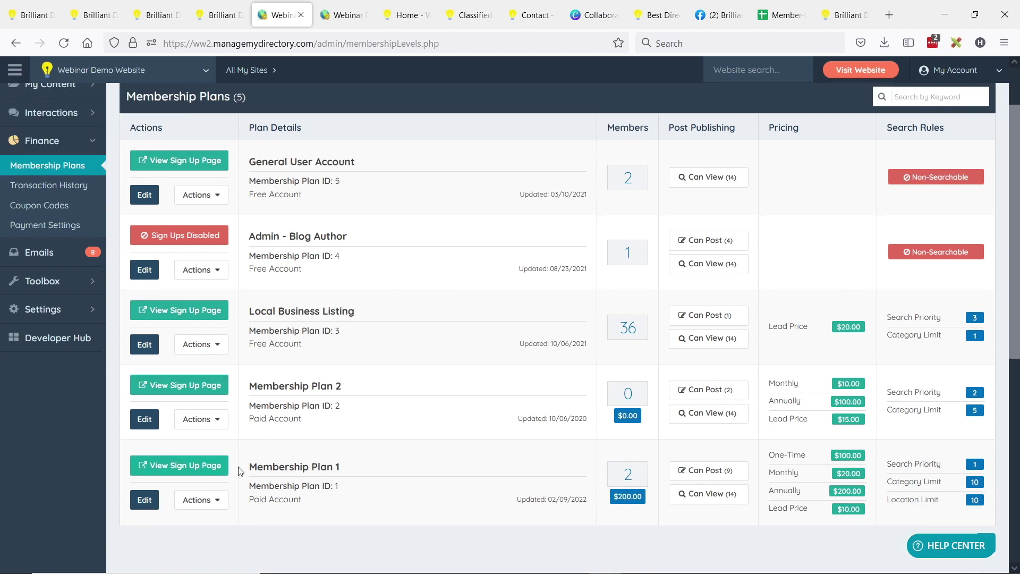
{"action": "left_click", "coordinate": [140, 503]}
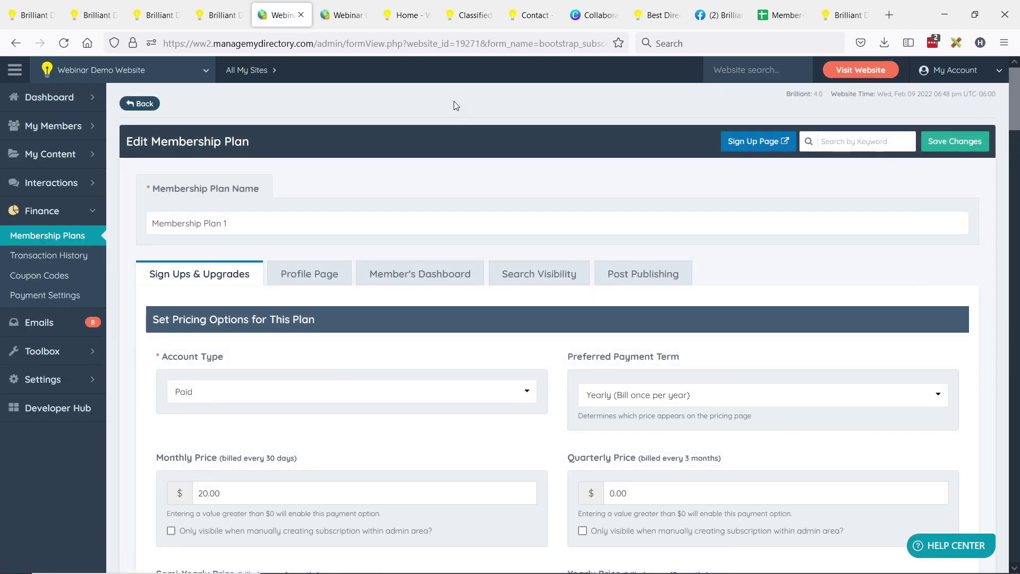
{"action": "left_click", "coordinate": [415, 286]}
Look through the plan's information collection, profile photo upload and Dashboard Display Settings options
{"action": "scroll", "coordinate": [428, 284], "scroll_direction": "down", "scroll_amount": 15}
{"action": "scroll", "coordinate": [75, 199], "scroll_direction": "up", "scroll_amount": 5}
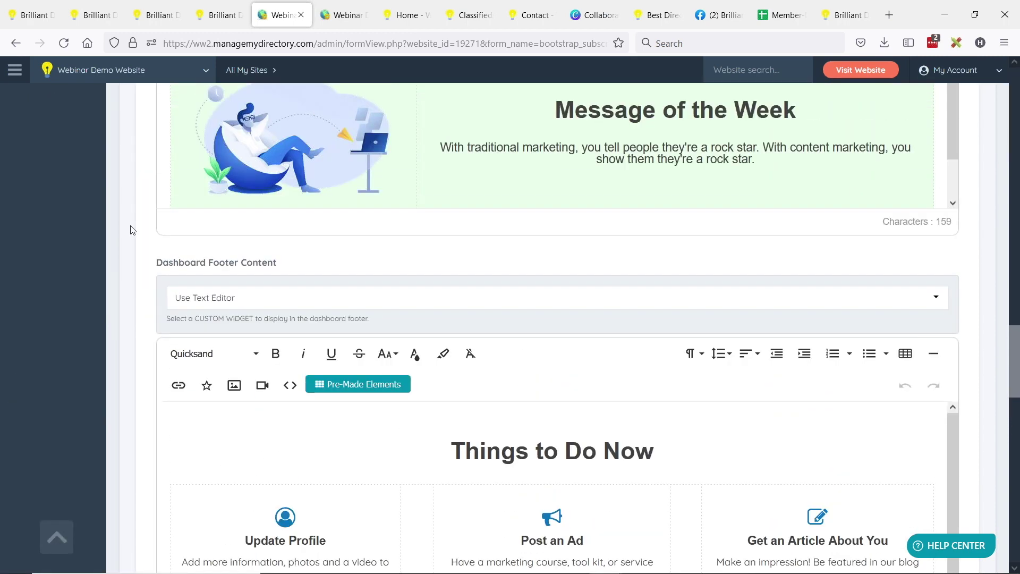
{"action": "scroll", "coordinate": [132, 230], "scroll_direction": "up", "scroll_amount": 15}
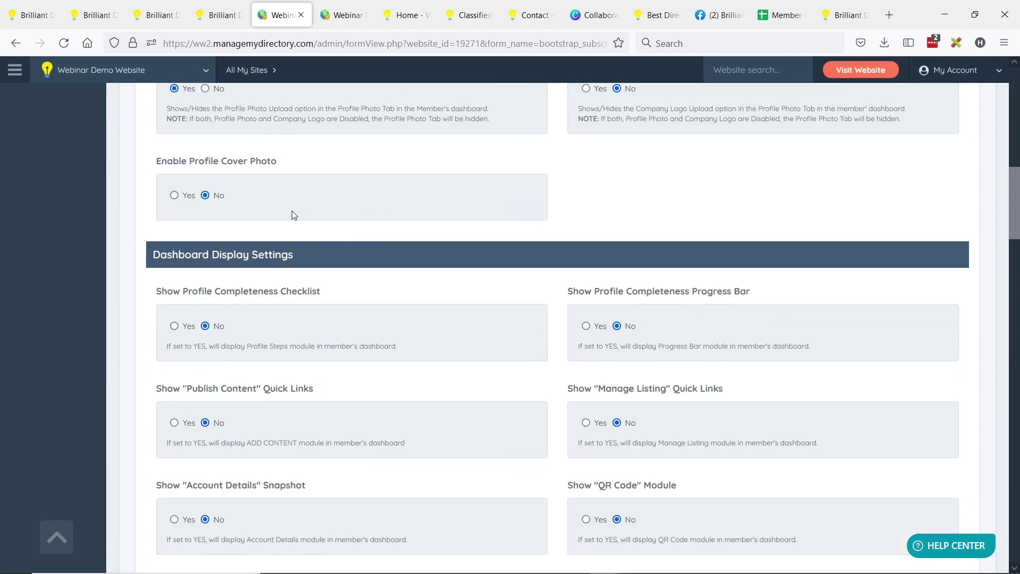
{"action": "scroll", "coordinate": [294, 216], "scroll_direction": "up", "scroll_amount": 10}
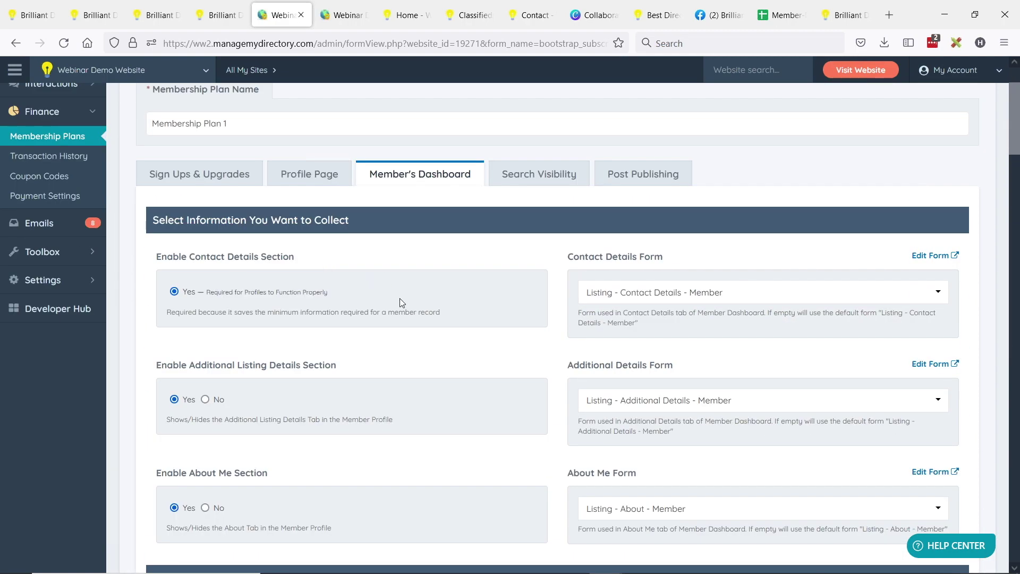
{"action": "scroll", "coordinate": [303, 295], "scroll_direction": "down", "scroll_amount": 4}
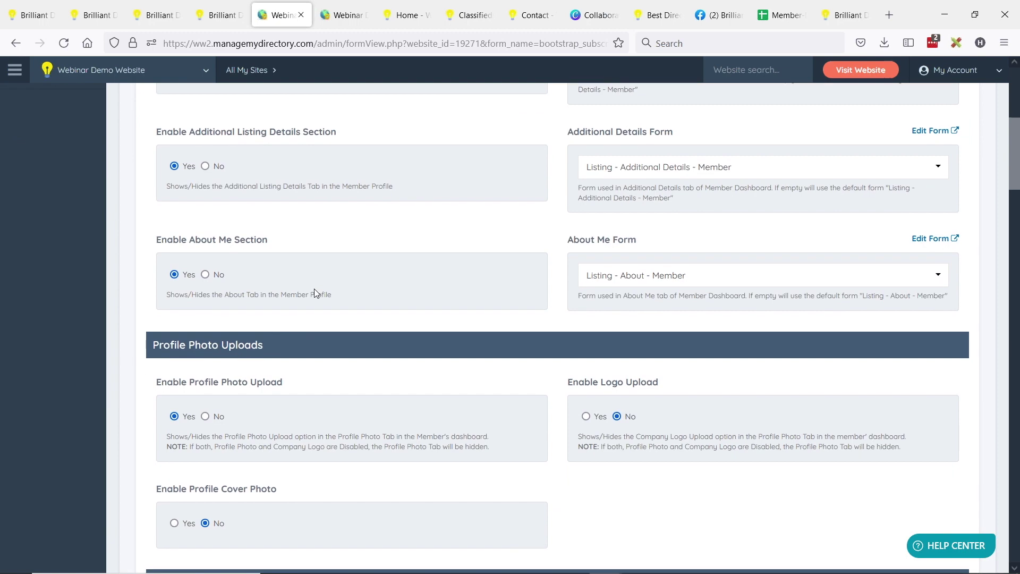
{"action": "scroll", "coordinate": [314, 289], "scroll_direction": "down", "scroll_amount": 6}
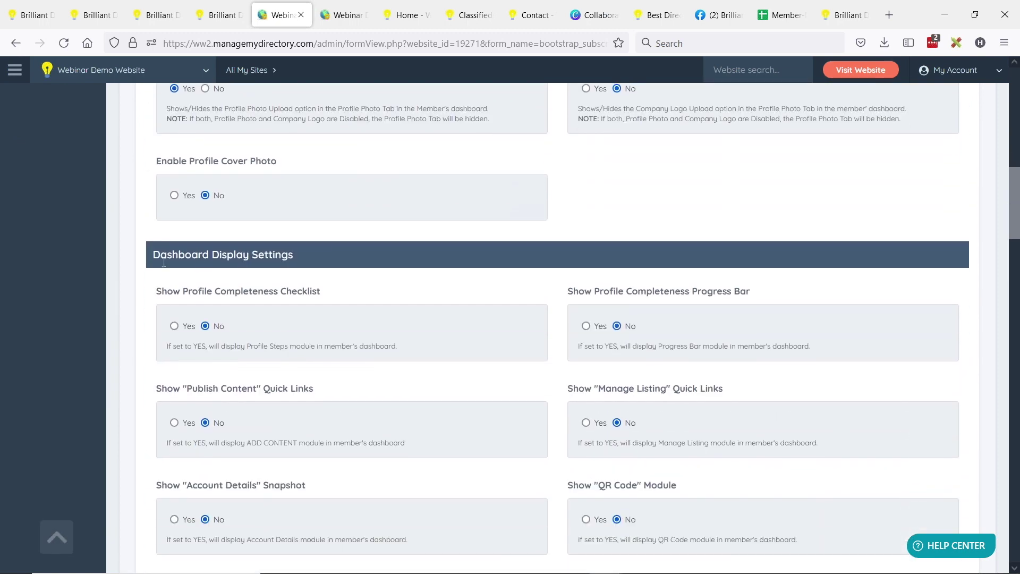
{"action": "left_click_drag", "start_coordinate": [153, 261], "coordinate": [318, 250]}
{"action": "scroll", "coordinate": [646, 299], "scroll_direction": "down", "scroll_amount": 1}
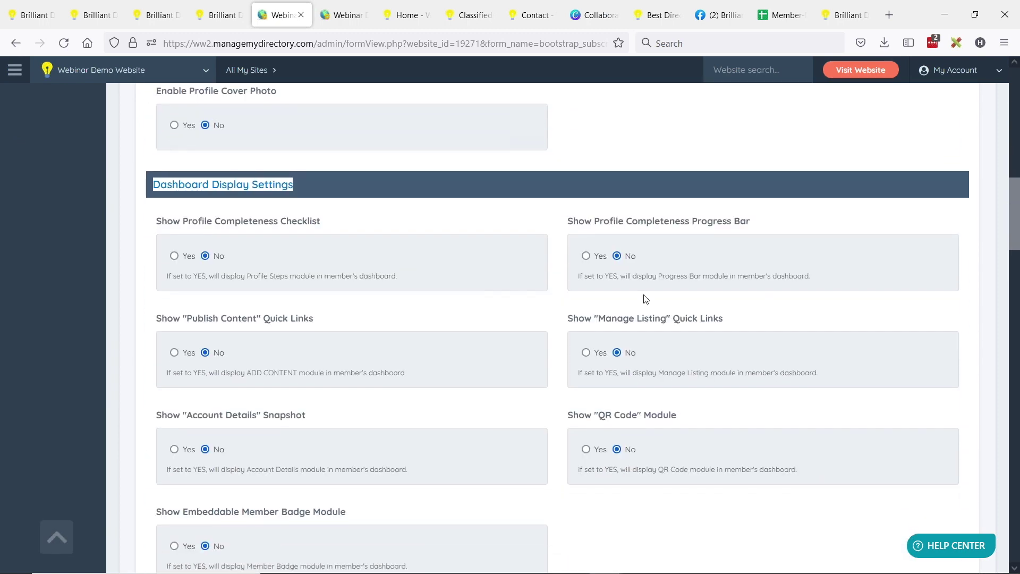
{"action": "left_click", "coordinate": [123, 241]}
{"action": "scroll", "coordinate": [658, 235], "scroll_direction": "down", "scroll_amount": 1}
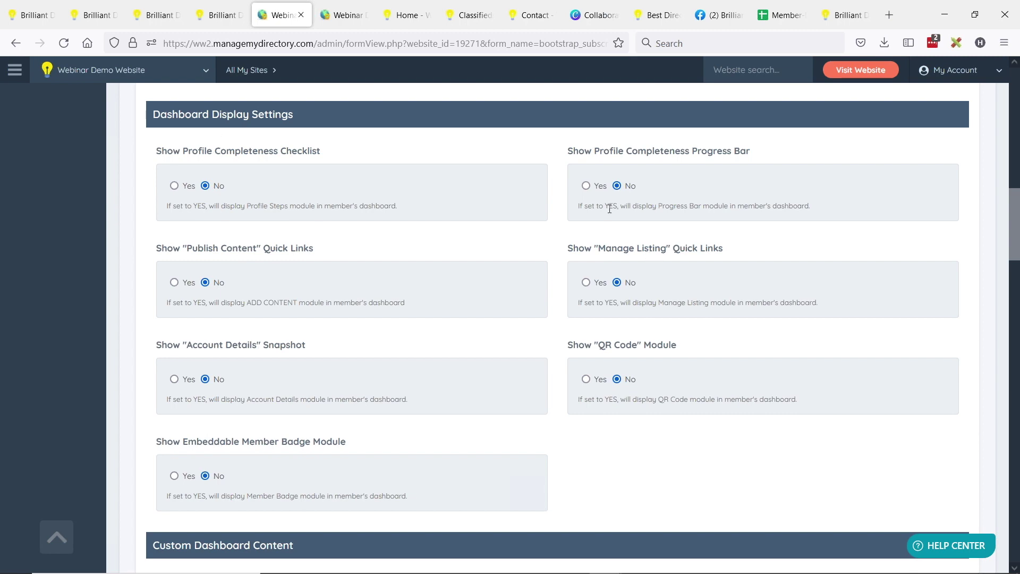
View the webinar banner and Message of the Week in the header editor and return to the Dashboard Display Settings
{"action": "scroll", "coordinate": [609, 209], "scroll_direction": "down", "scroll_amount": 2}
{"action": "scroll", "coordinate": [499, 202], "scroll_direction": "down", "scroll_amount": 3}
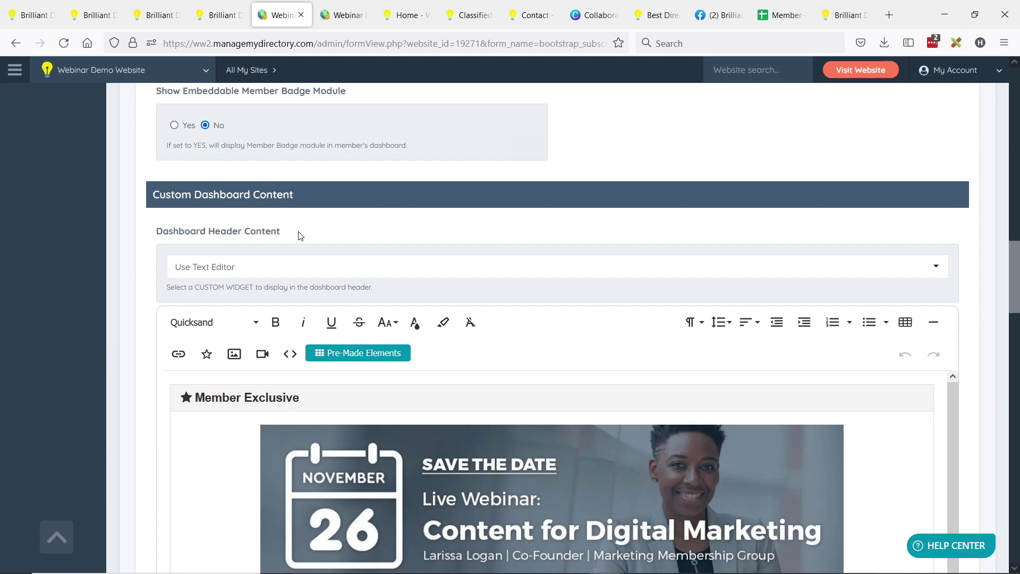
{"action": "scroll", "coordinate": [676, 395], "scroll_direction": "down", "scroll_amount": 1}
{"action": "scroll", "coordinate": [341, 288], "scroll_direction": "down", "scroll_amount": 2}
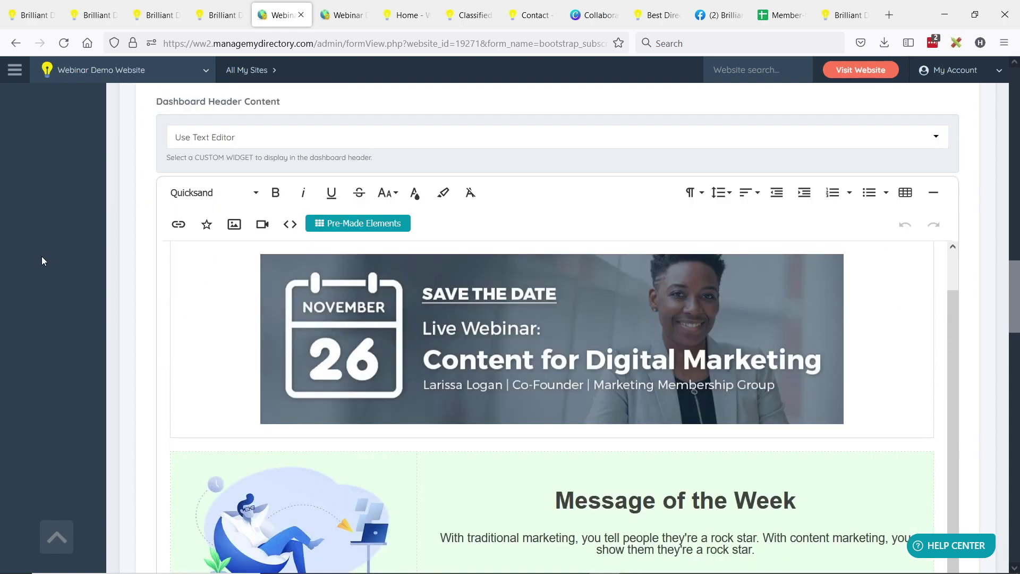
{"action": "scroll", "coordinate": [175, 153], "scroll_direction": "up", "scroll_amount": 6}
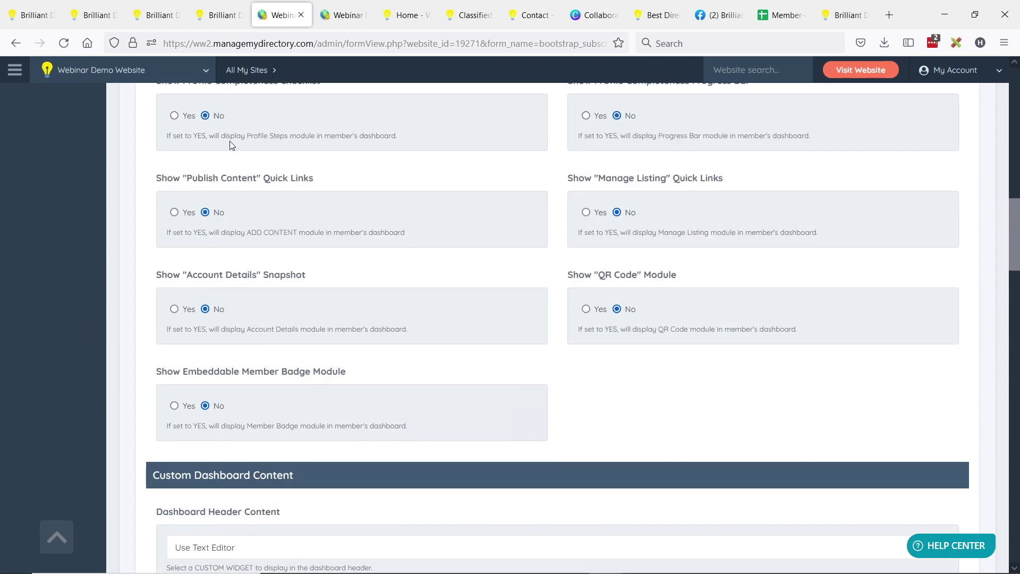
{"action": "scroll", "coordinate": [232, 145], "scroll_direction": "up", "scroll_amount": 1}
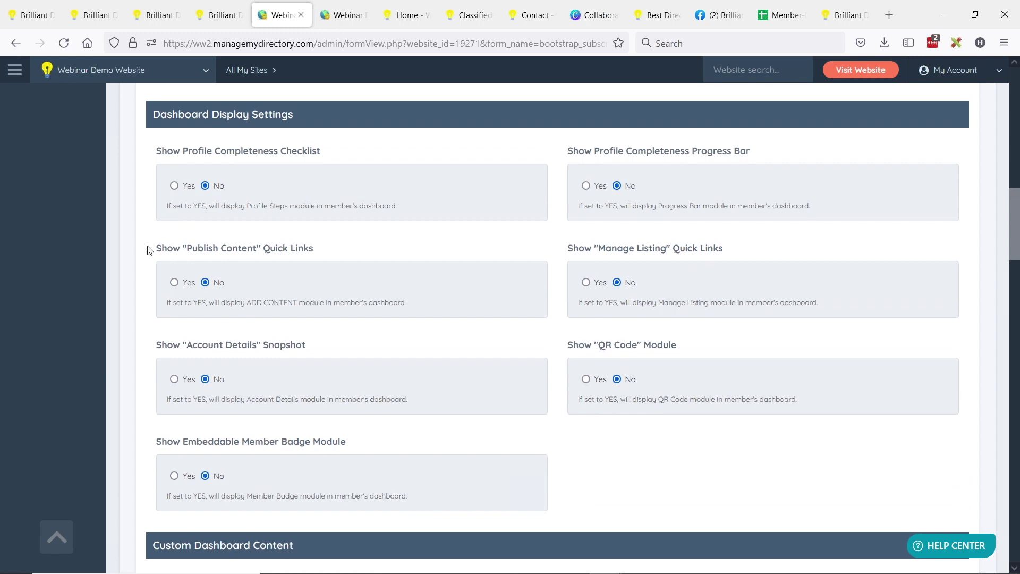
Examine the Dashboard Header Content and Dashboard Footer Content editors under Custom Dashboard Content
{"action": "scroll", "coordinate": [150, 250], "scroll_direction": "down", "scroll_amount": 5}
{"action": "left_click_drag", "start_coordinate": [210, 231], "coordinate": [306, 230]}
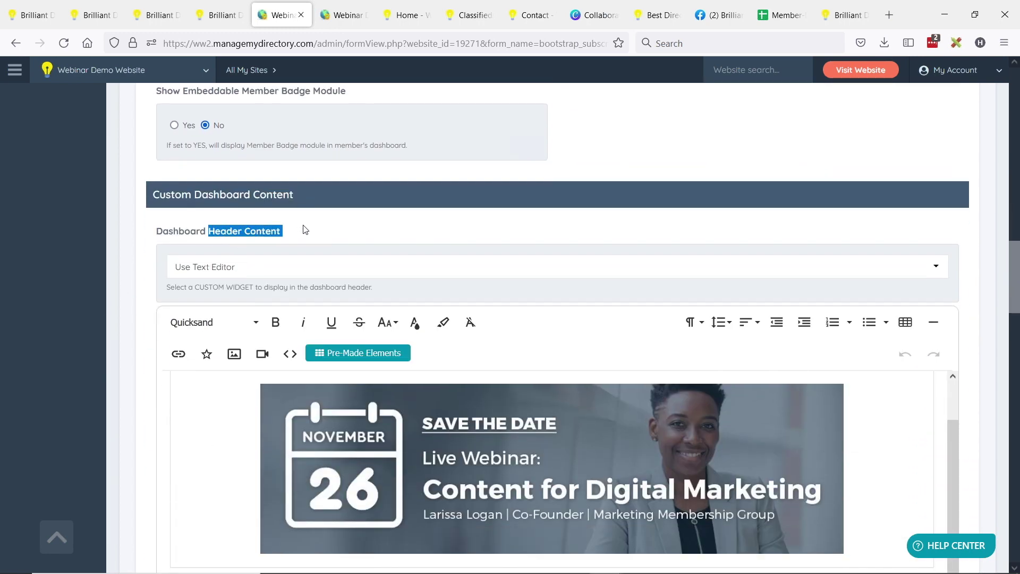
{"action": "scroll", "coordinate": [110, 202], "scroll_direction": "down", "scroll_amount": 8}
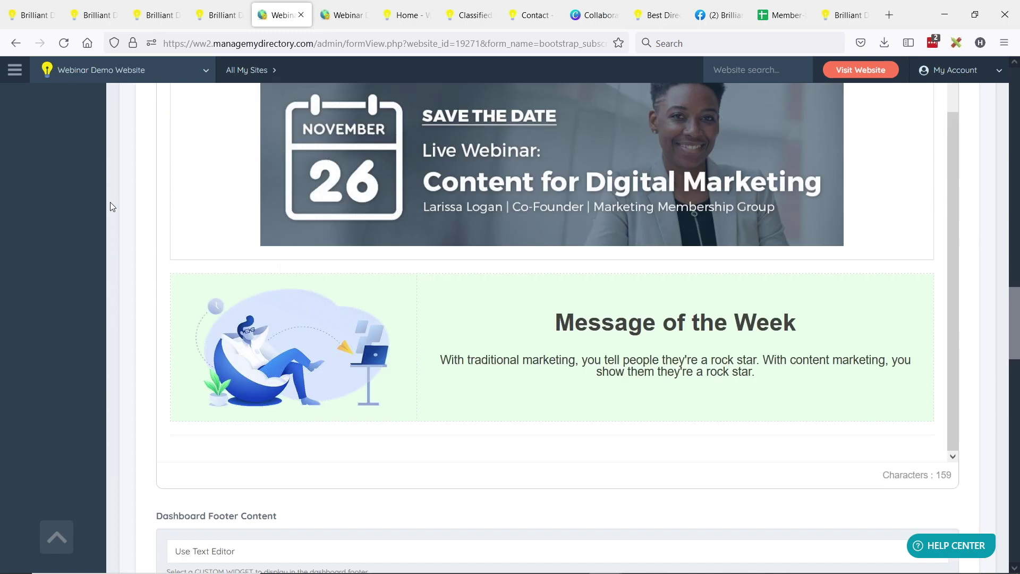
{"action": "scroll", "coordinate": [106, 215], "scroll_direction": "down", "scroll_amount": 1}
{"action": "left_click_drag", "start_coordinate": [156, 263], "coordinate": [306, 261]}
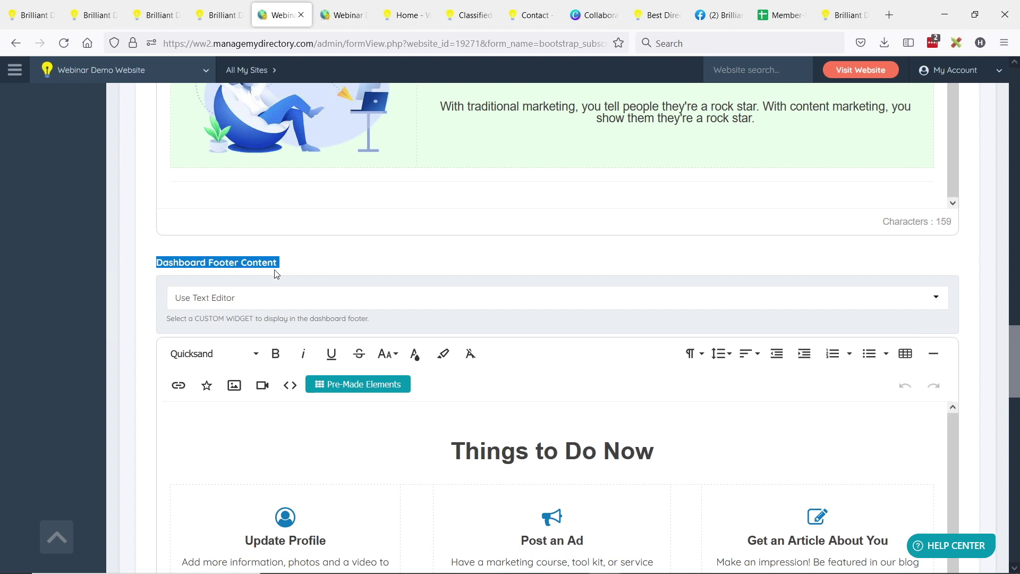
{"action": "scroll", "coordinate": [124, 334], "scroll_direction": "up", "scroll_amount": 6}
{"action": "scroll", "coordinate": [111, 333], "scroll_direction": "up", "scroll_amount": 3}
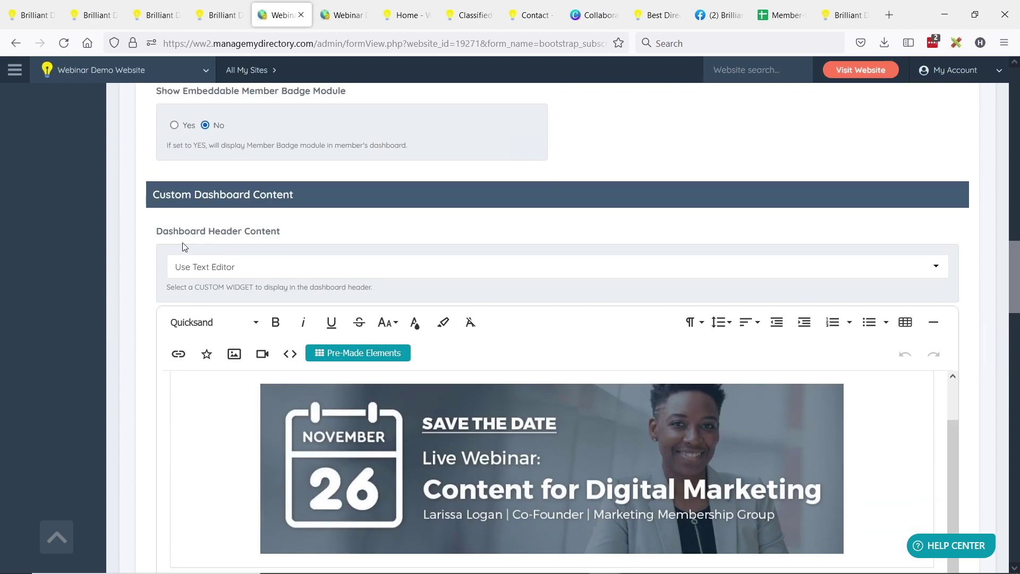
Set Publish Content quick links, Account Details snapshot and QR Code module to Yes, save the plan, and reload the member dashboard
{"action": "scroll", "coordinate": [143, 253], "scroll_direction": "up", "scroll_amount": 6}
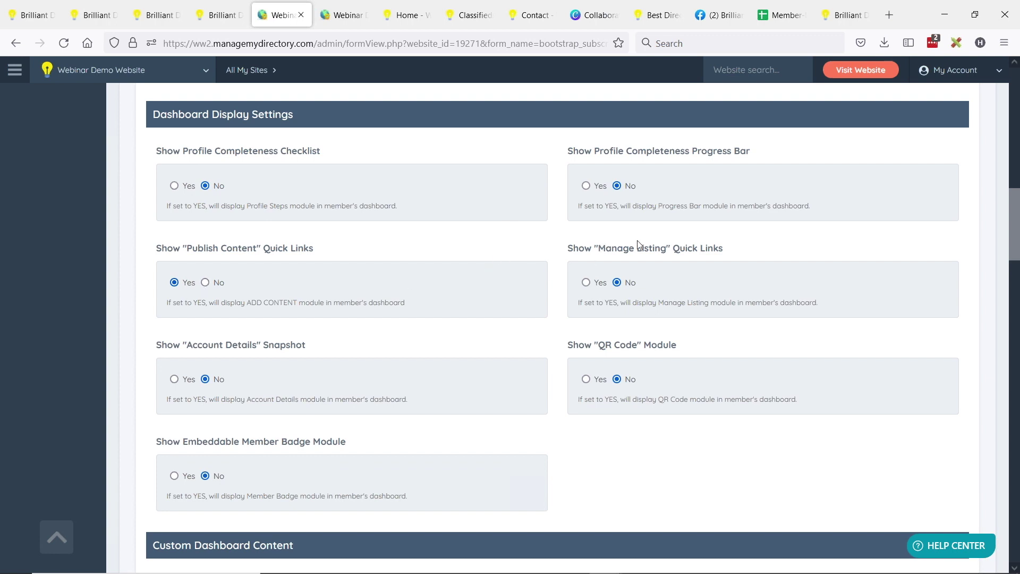
{"action": "left_click", "coordinate": [175, 379]}
{"action": "left_click", "coordinate": [587, 379]}
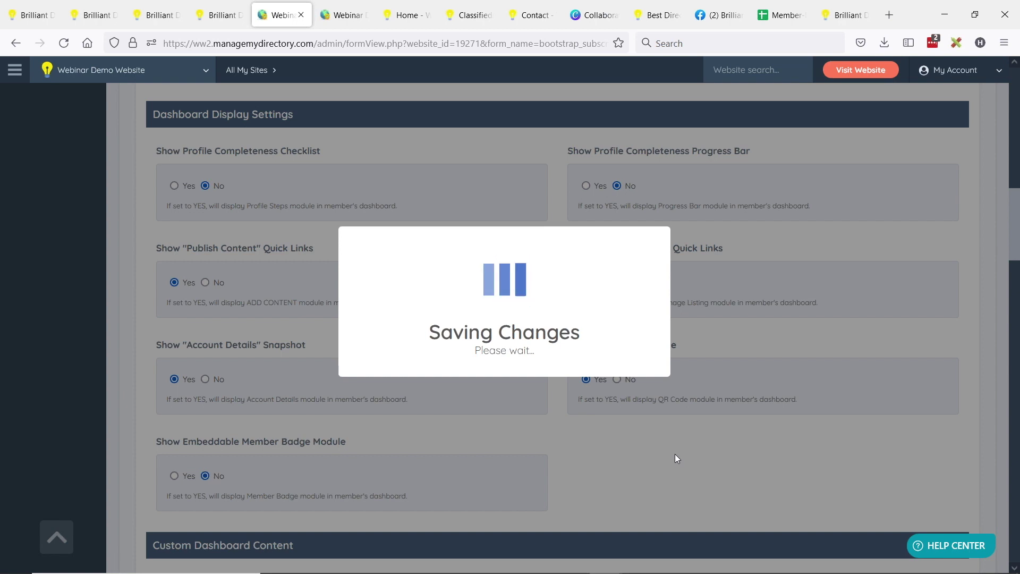
{"action": "left_click", "coordinate": [412, 16]}
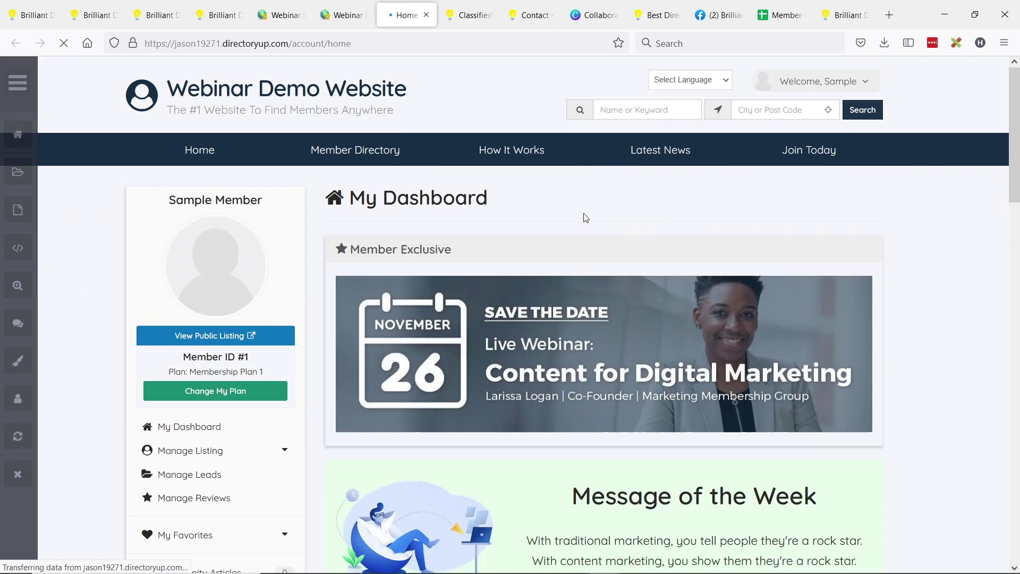
Examine the Publish Content, Account Details and Free QR Code Image modules on the reloaded member dashboard
{"action": "scroll", "coordinate": [418, 226], "scroll_direction": "down", "scroll_amount": 4}
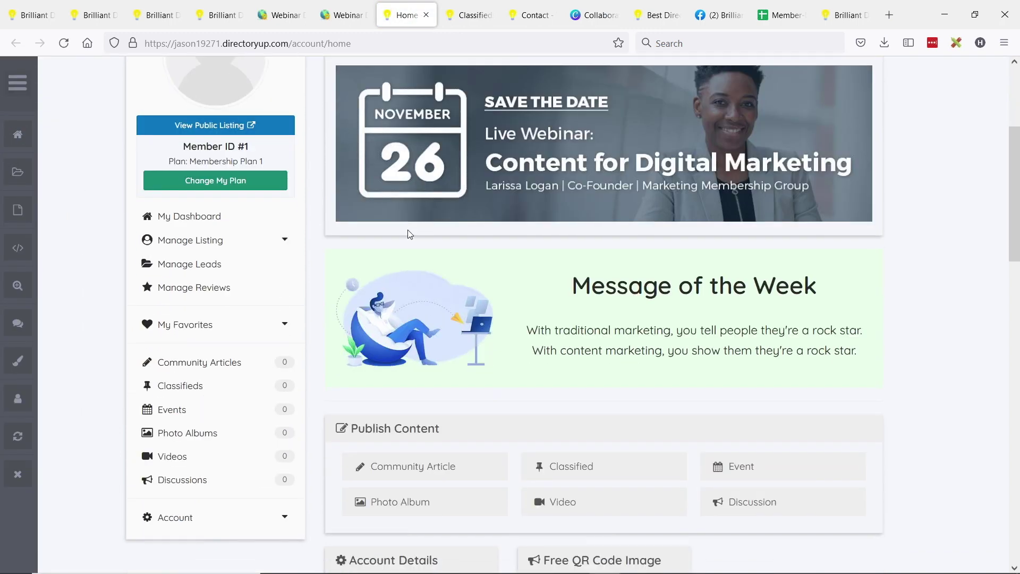
{"action": "scroll", "coordinate": [409, 234], "scroll_direction": "up", "scroll_amount": 1}
{"action": "scroll", "coordinate": [544, 254], "scroll_direction": "up", "scroll_amount": 1}
{"action": "scroll", "coordinate": [534, 276], "scroll_direction": "down", "scroll_amount": 2}
{"action": "scroll", "coordinate": [542, 249], "scroll_direction": "down", "scroll_amount": 2}
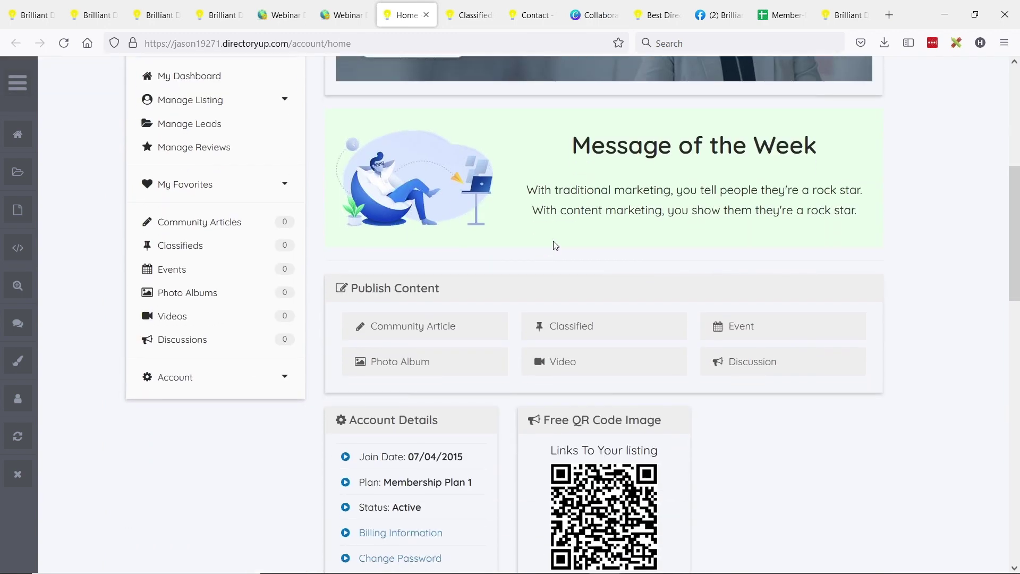
{"action": "scroll", "coordinate": [446, 232], "scroll_direction": "down", "scroll_amount": 1}
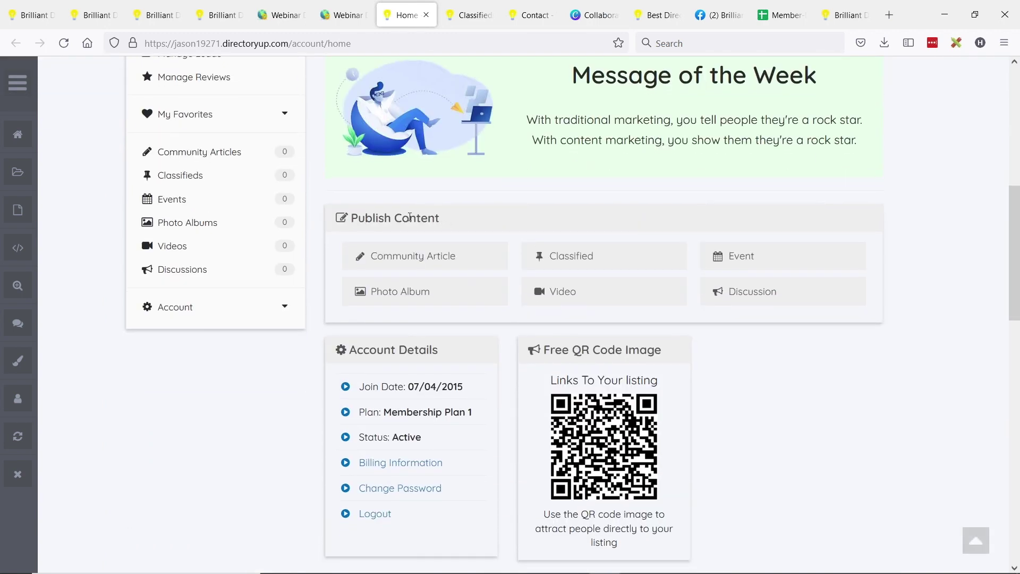
{"action": "scroll", "coordinate": [377, 282], "scroll_direction": "down", "scroll_amount": 1}
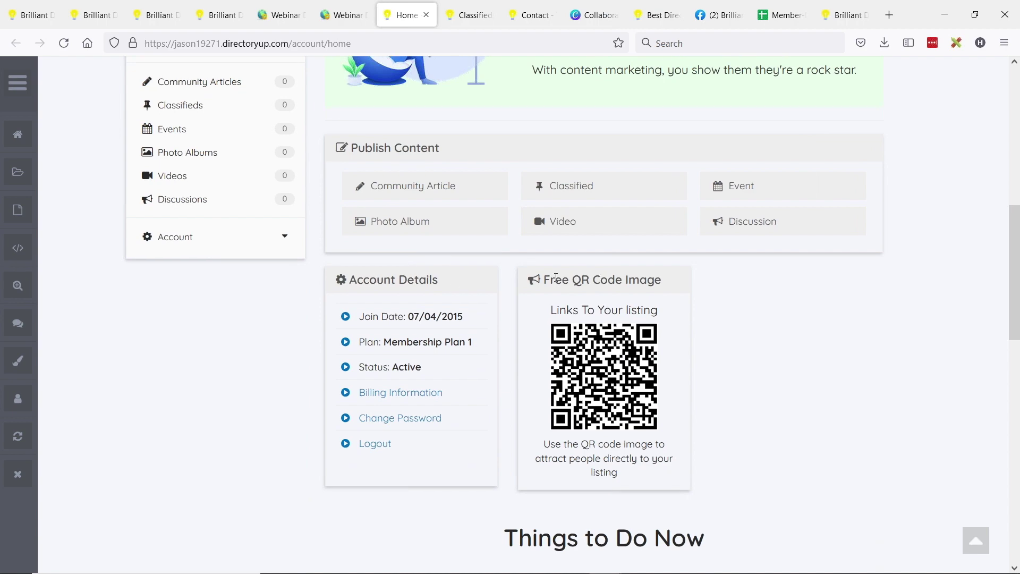
{"action": "left_click_drag", "start_coordinate": [544, 279], "coordinate": [649, 276]}
{"action": "left_click", "coordinate": [756, 298]}
Look over the Things to Do Now and Additional Services sections, then return to the dashboard's upper modules
{"action": "scroll", "coordinate": [616, 239], "scroll_direction": "down", "scroll_amount": 4}
{"action": "left_click_drag", "start_coordinate": [507, 258], "coordinate": [693, 254]}
{"action": "left_click", "coordinate": [692, 252]}
{"action": "scroll", "coordinate": [639, 287], "scroll_direction": "down", "scroll_amount": 4}
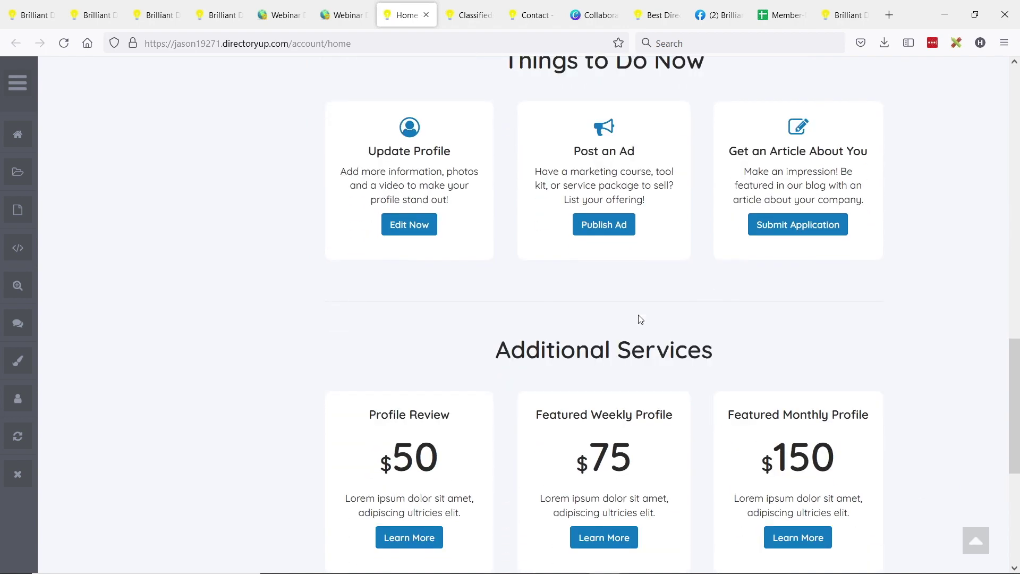
{"action": "scroll", "coordinate": [699, 349], "scroll_direction": "up", "scroll_amount": 2}
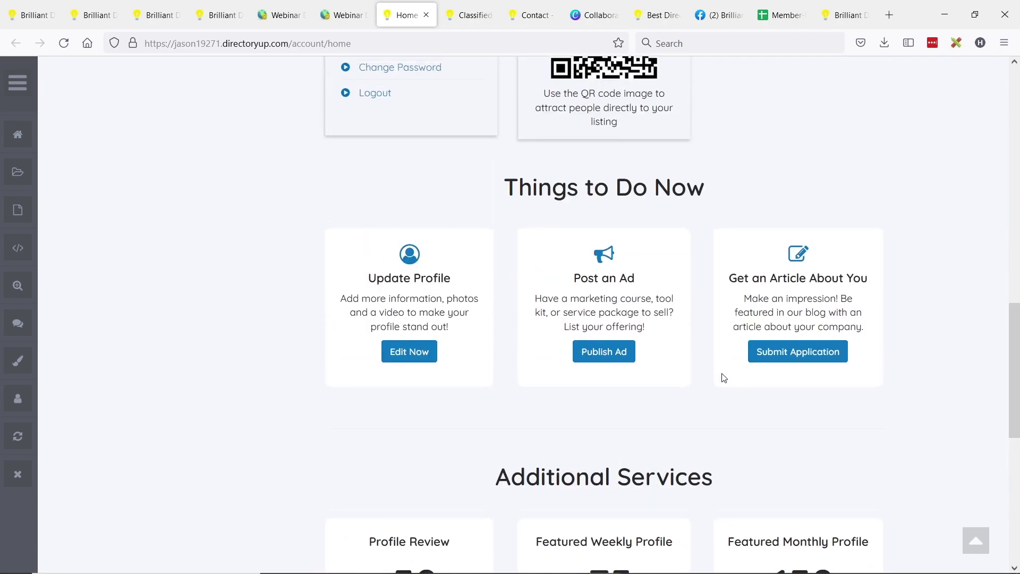
{"action": "scroll", "coordinate": [656, 355], "scroll_direction": "up", "scroll_amount": 6}
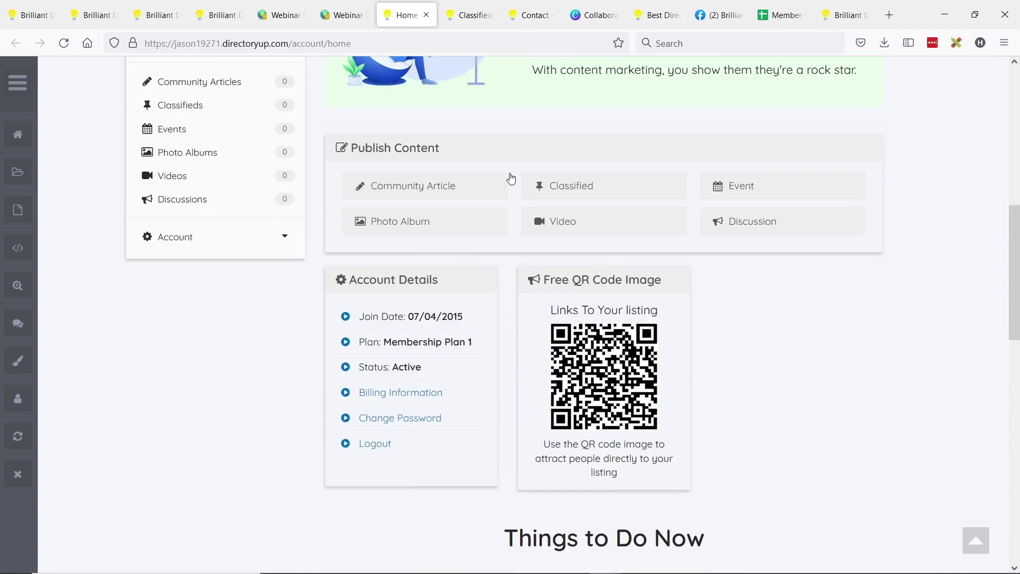
{"action": "scroll", "coordinate": [501, 264], "scroll_direction": "up", "scroll_amount": 3}
{"action": "scroll", "coordinate": [501, 264], "scroll_direction": "up", "scroll_amount": 2}
In the plan's Dashboard Display Settings, set Publish Content quick links, Account Details snapshot and QR Code module to No
{"action": "left_click", "coordinate": [284, 15]}
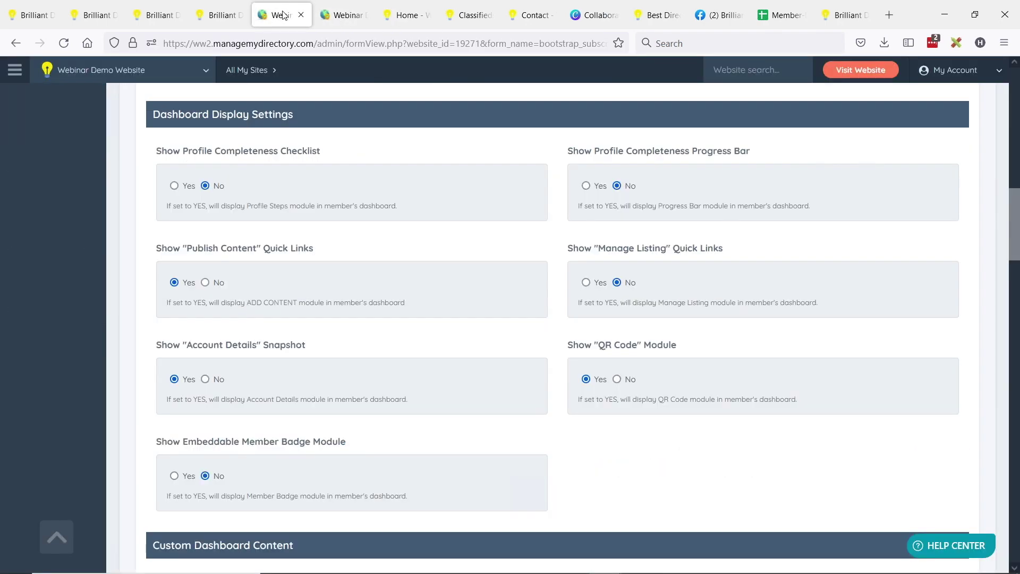
{"action": "scroll", "coordinate": [289, 250], "scroll_direction": "down", "scroll_amount": 2}
{"action": "scroll", "coordinate": [230, 249], "scroll_direction": "up", "scroll_amount": 2}
{"action": "left_click", "coordinate": [206, 379]}
{"action": "left_click", "coordinate": [617, 379]}
{"action": "scroll", "coordinate": [159, 298], "scroll_direction": "down", "scroll_amount": 9}
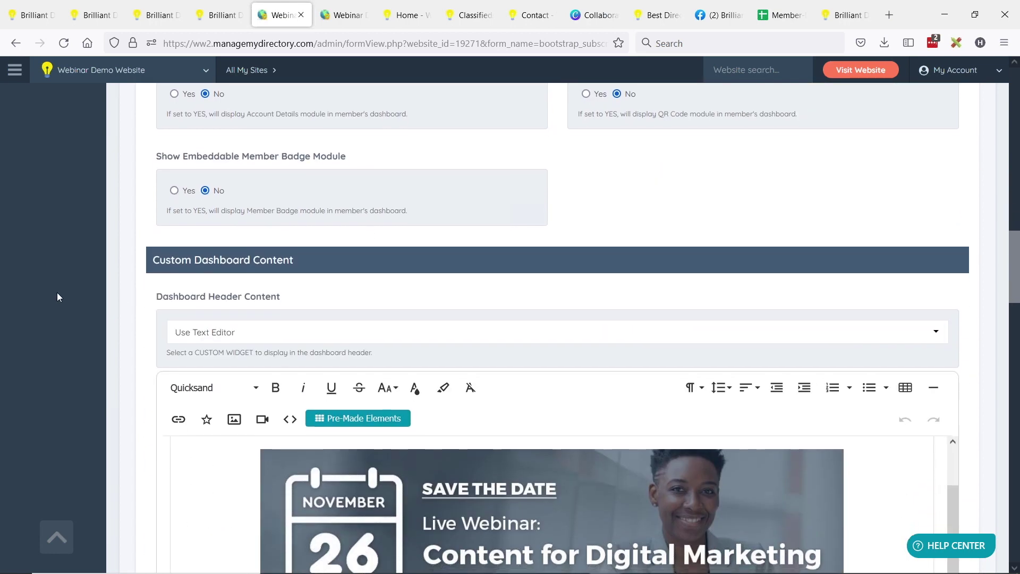
Insert the pre-made Content block with two text columns and an illustration below Message of the Week in the Dashboard Header Content, and save
{"action": "scroll", "coordinate": [327, 385], "scroll_direction": "up", "scroll_amount": 1}
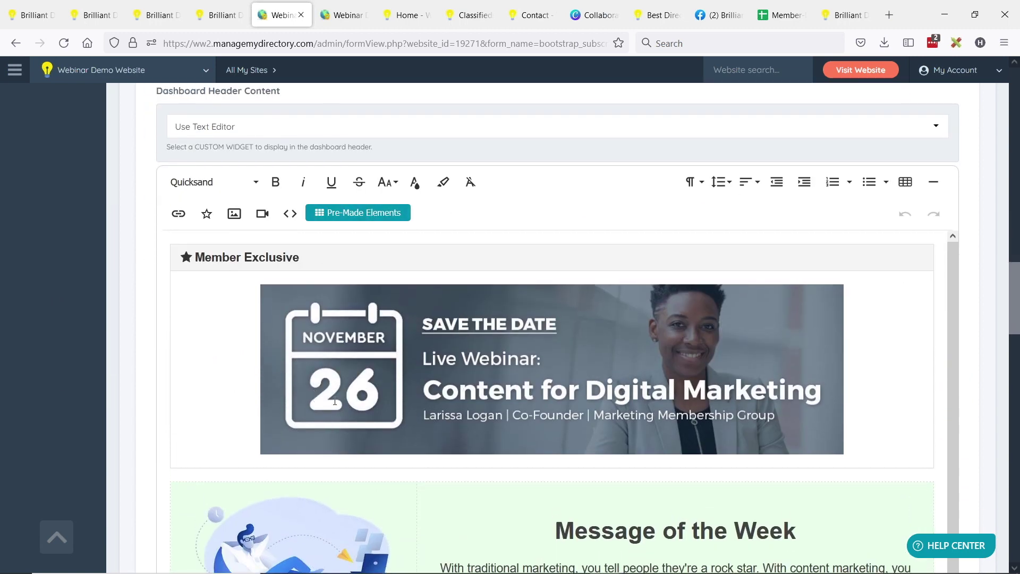
{"action": "scroll", "coordinate": [66, 382], "scroll_direction": "down", "scroll_amount": 1}
{"action": "scroll", "coordinate": [429, 401], "scroll_direction": "down", "scroll_amount": 5}
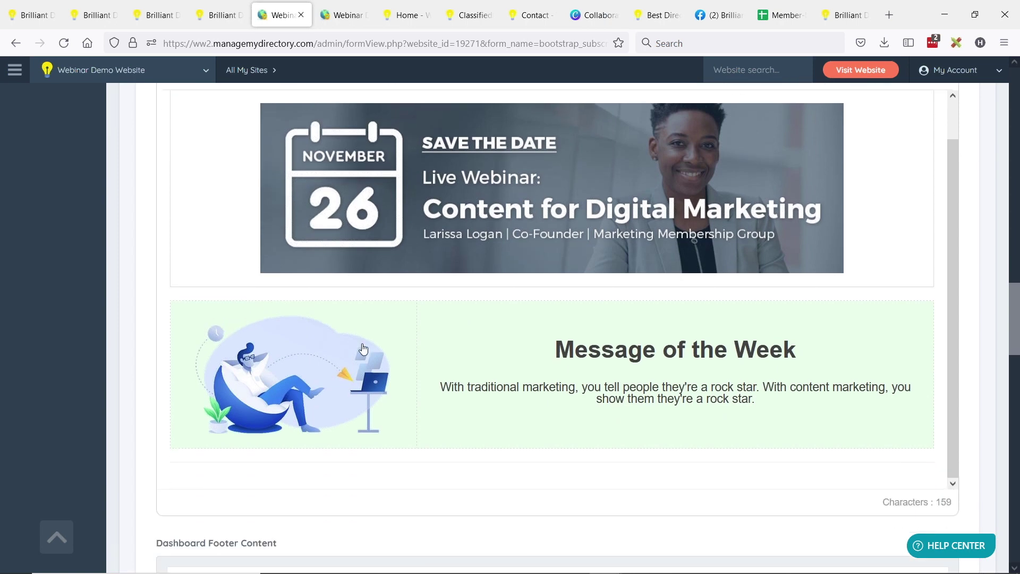
{"action": "scroll", "coordinate": [404, 369], "scroll_direction": "down", "scroll_amount": 9}
{"action": "scroll", "coordinate": [372, 266], "scroll_direction": "up", "scroll_amount": 1}
{"action": "scroll", "coordinate": [372, 213], "scroll_direction": "down", "scroll_amount": 1}
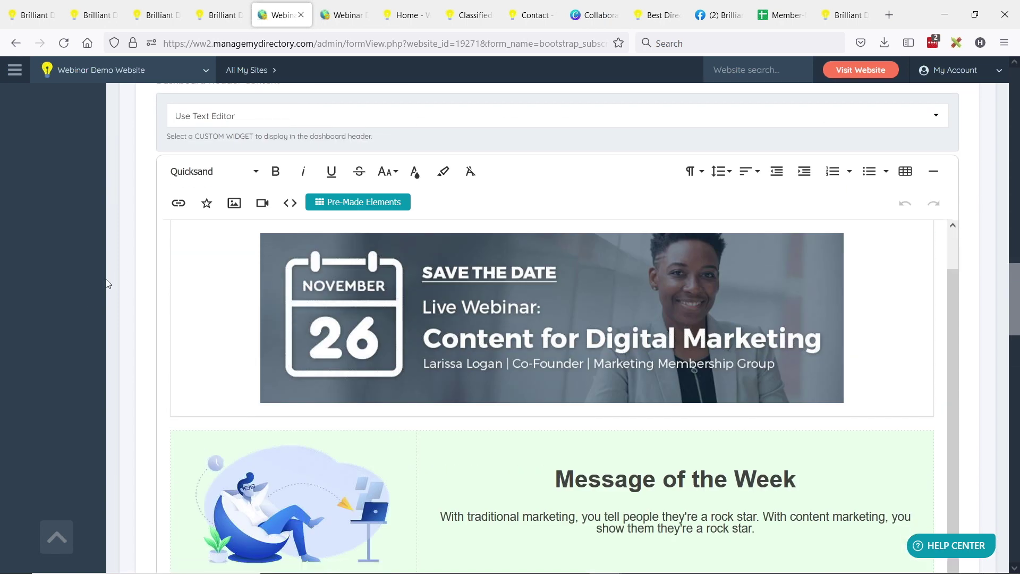
{"action": "left_click", "coordinate": [368, 147]}
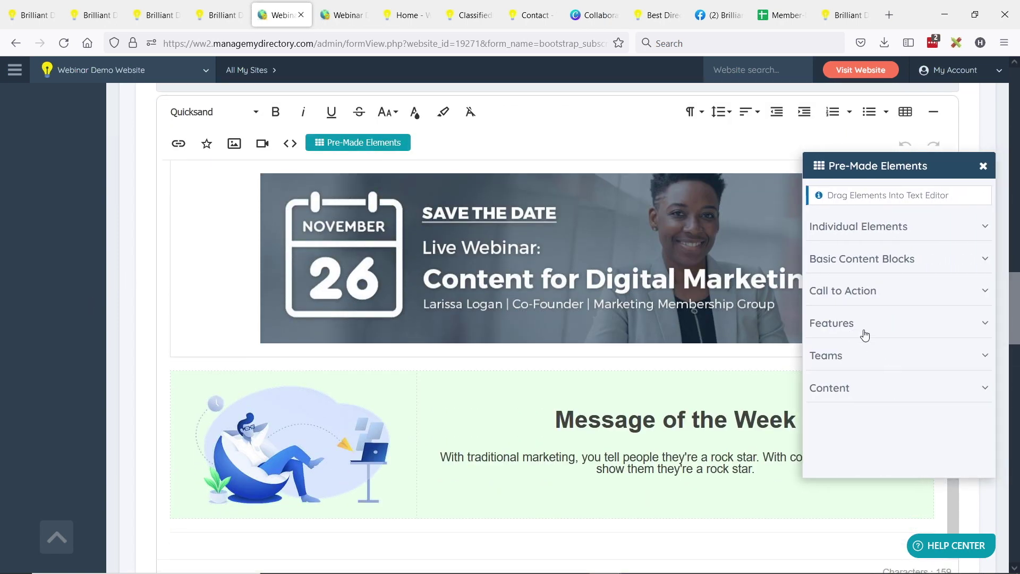
{"action": "left_click", "coordinate": [845, 396]}
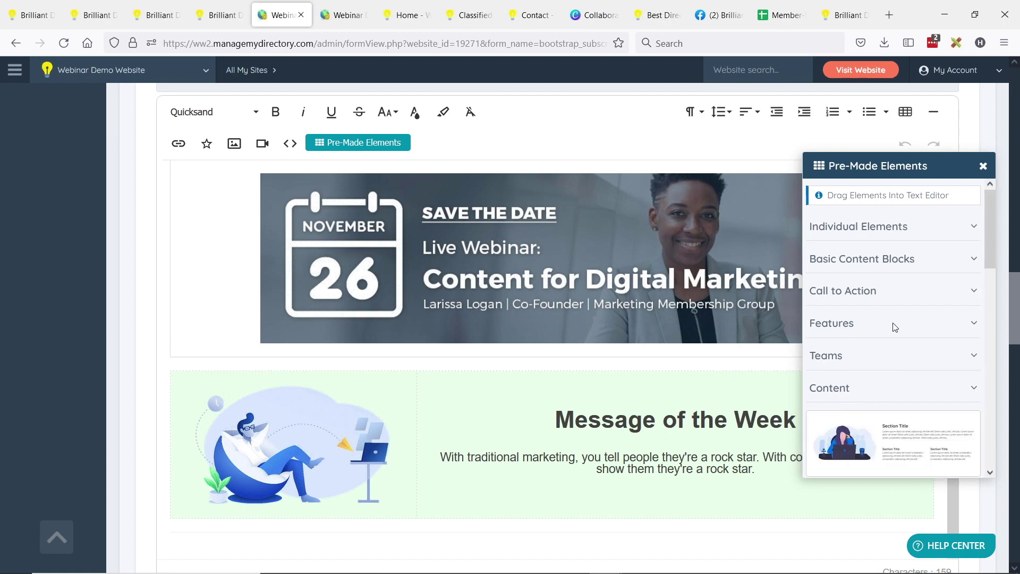
{"action": "scroll", "coordinate": [898, 345], "scroll_direction": "down", "scroll_amount": 2}
{"action": "scroll", "coordinate": [907, 340], "scroll_direction": "down", "scroll_amount": 1}
{"action": "scroll", "coordinate": [917, 303], "scroll_direction": "down", "scroll_amount": 1}
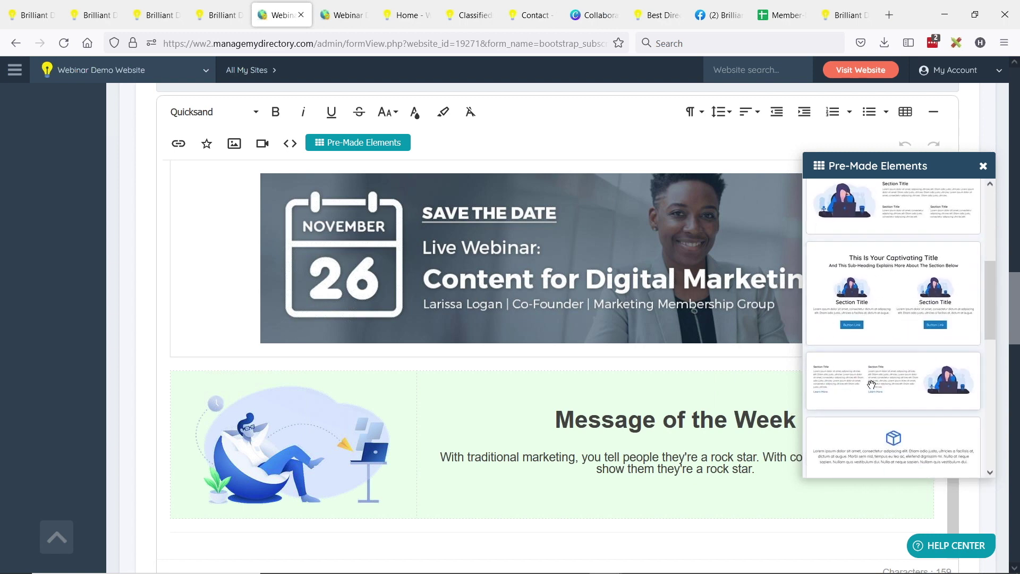
{"action": "left_click_drag", "start_coordinate": [868, 393], "coordinate": [510, 473]}
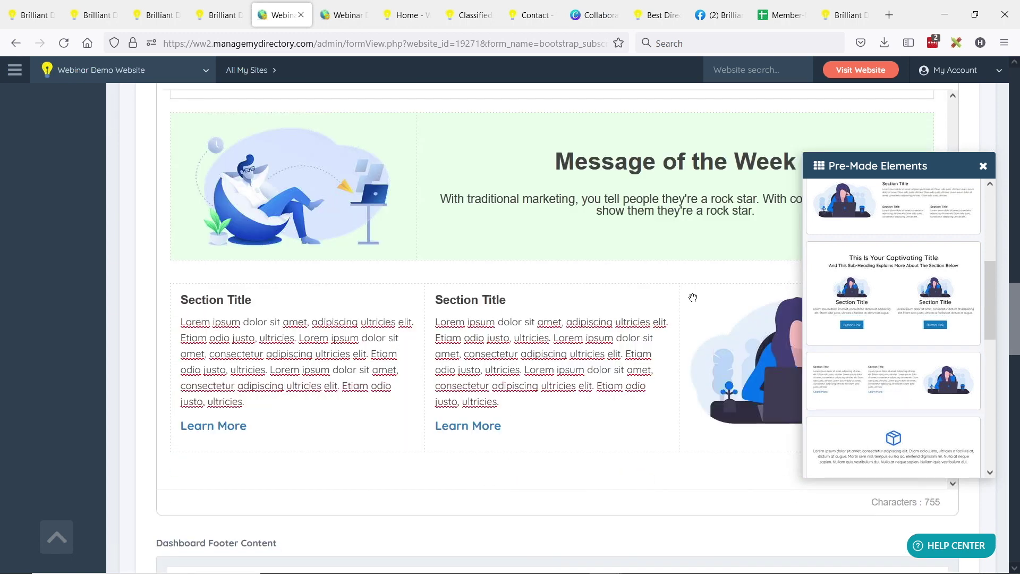
{"action": "left_click", "coordinate": [982, 169]}
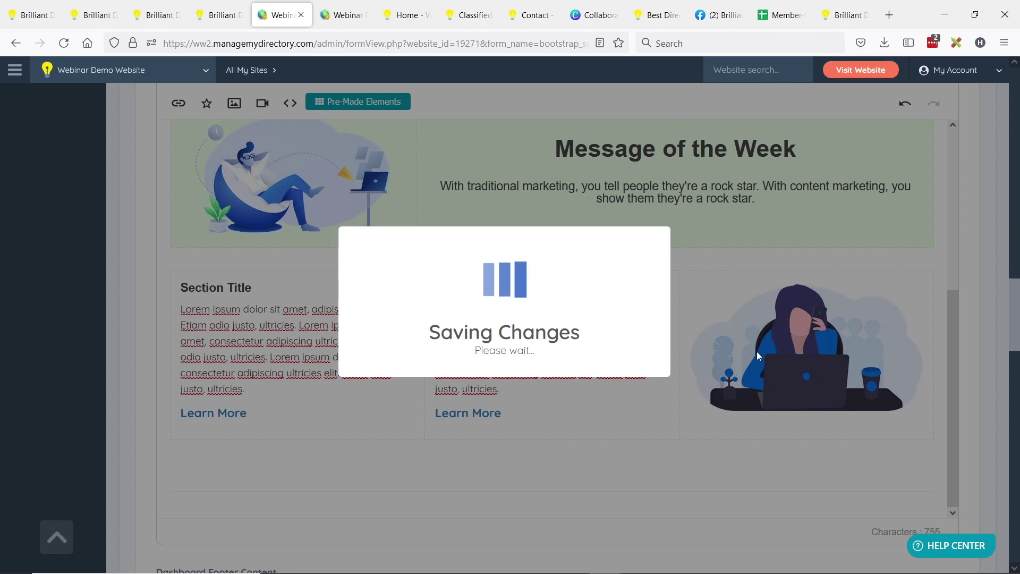
Reload the member dashboard and review the inserted two-column section between Message of the Week and Things to Do Now
{"action": "left_click", "coordinate": [407, 14]}
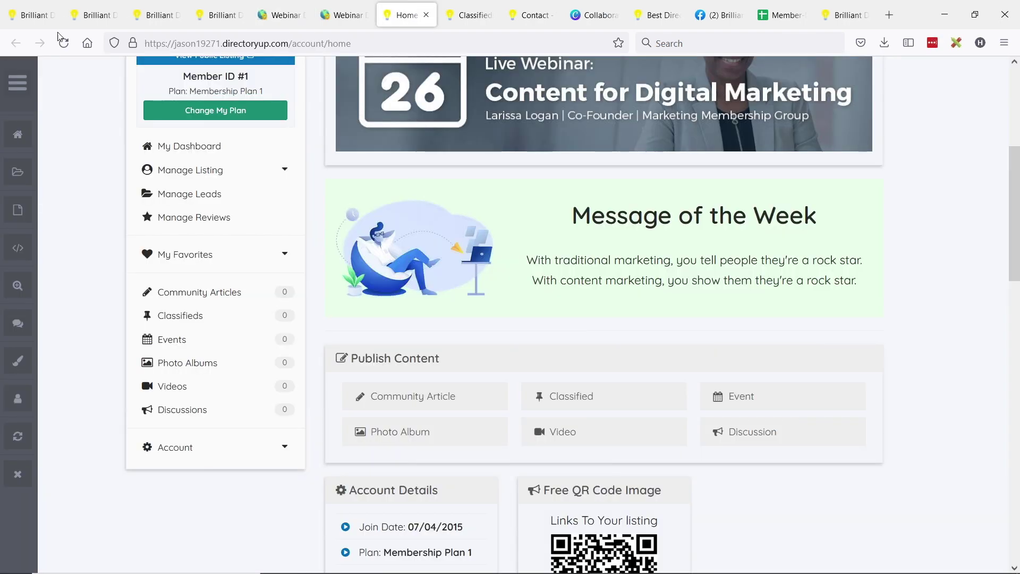
{"action": "left_click", "coordinate": [396, 432]}
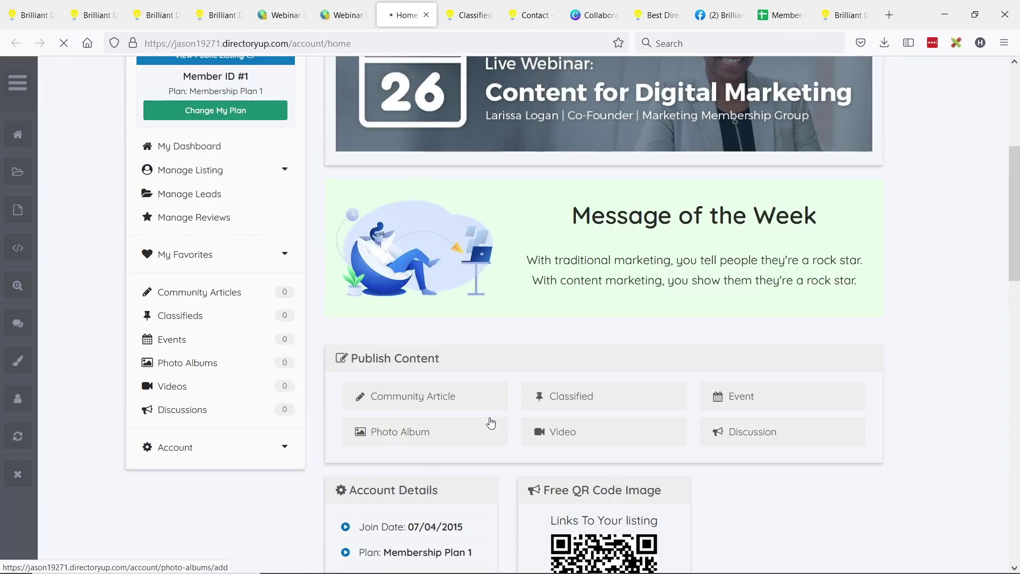
{"action": "scroll", "coordinate": [669, 270], "scroll_direction": "down", "scroll_amount": 2}
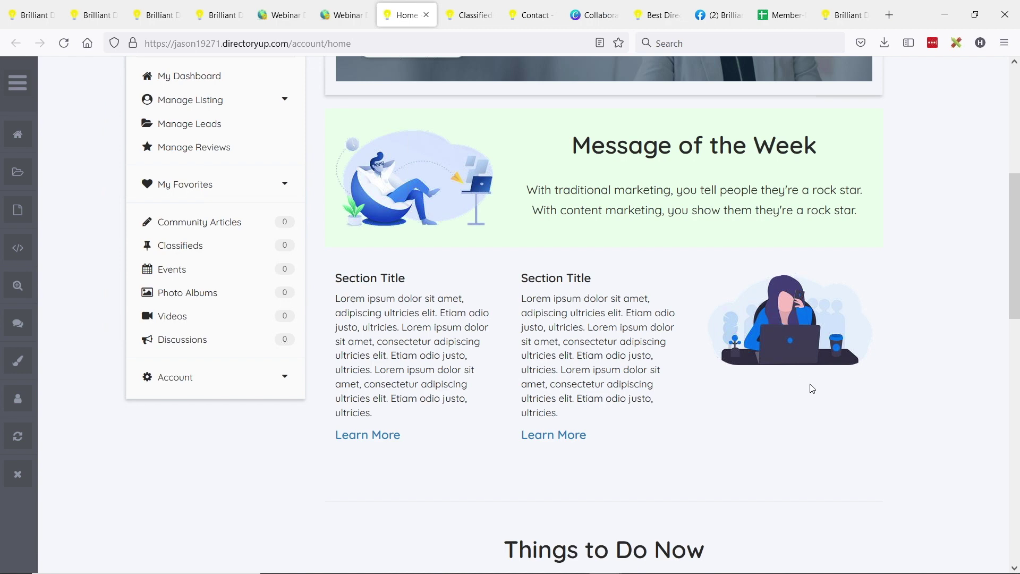
{"action": "scroll", "coordinate": [818, 422], "scroll_direction": "up", "scroll_amount": 1}
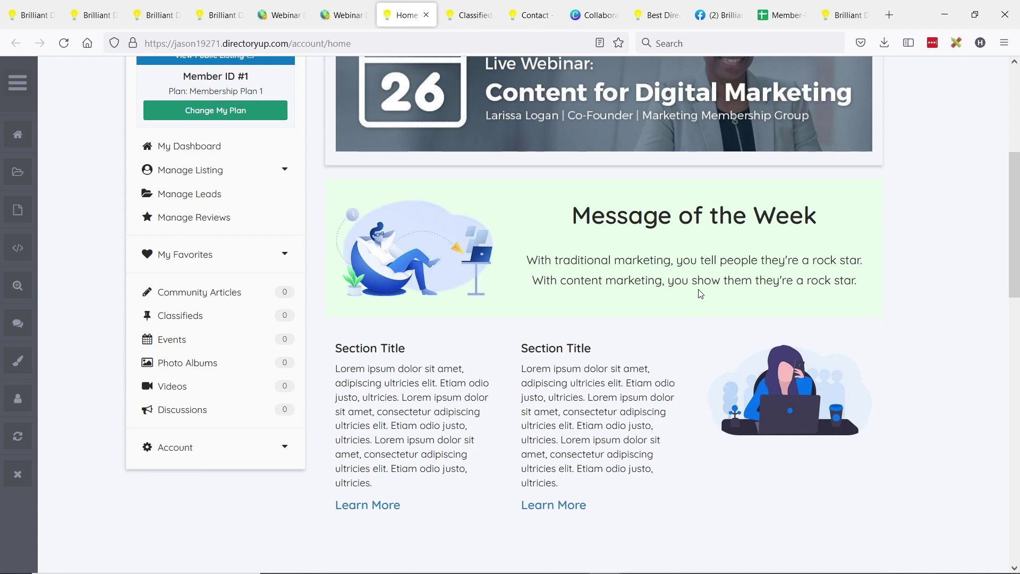
{"action": "scroll", "coordinate": [691, 287], "scroll_direction": "down", "scroll_amount": 1}
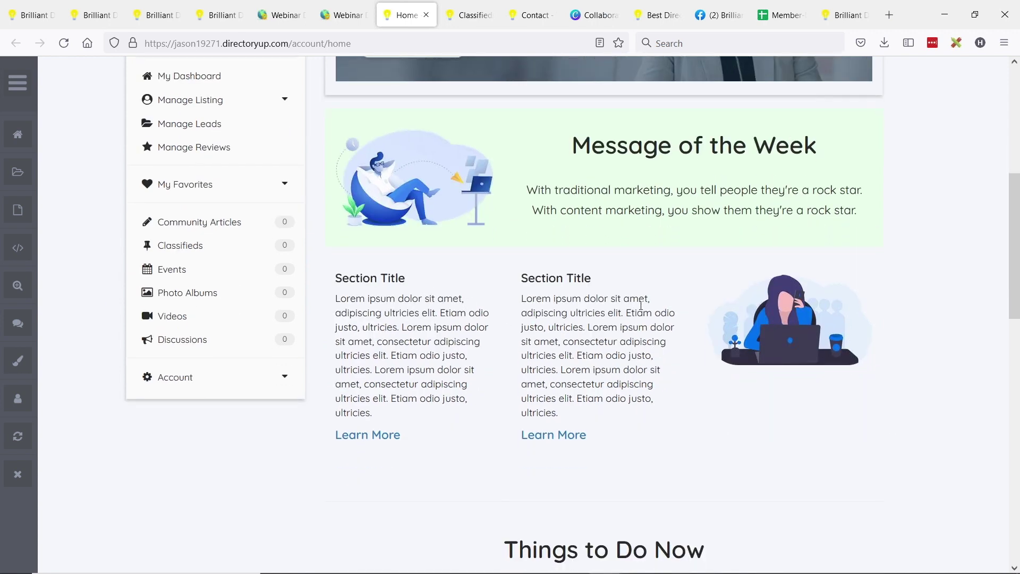
{"action": "scroll", "coordinate": [641, 305], "scroll_direction": "down", "scroll_amount": 1}
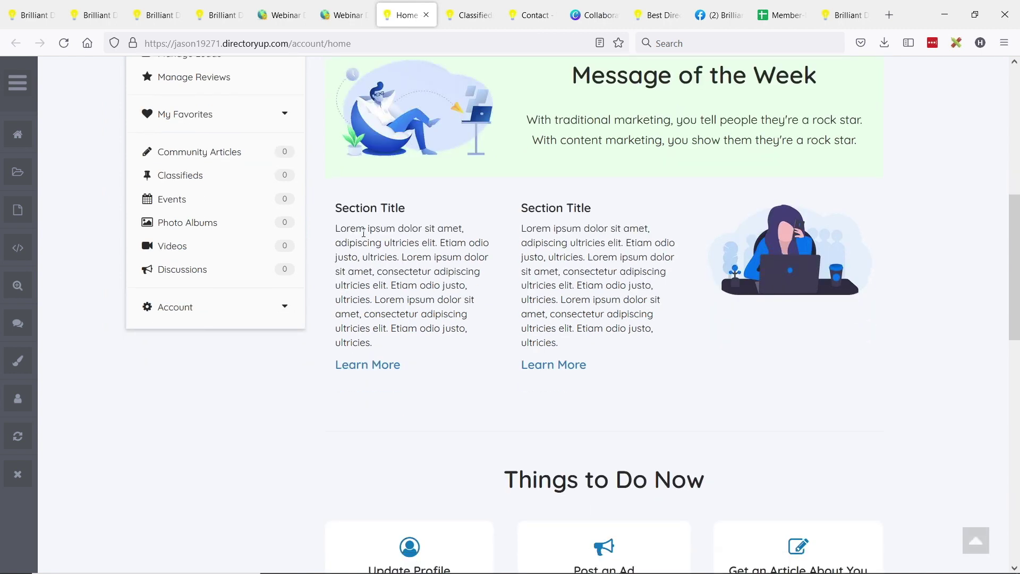
{"action": "key", "text": "alt+Tab"}
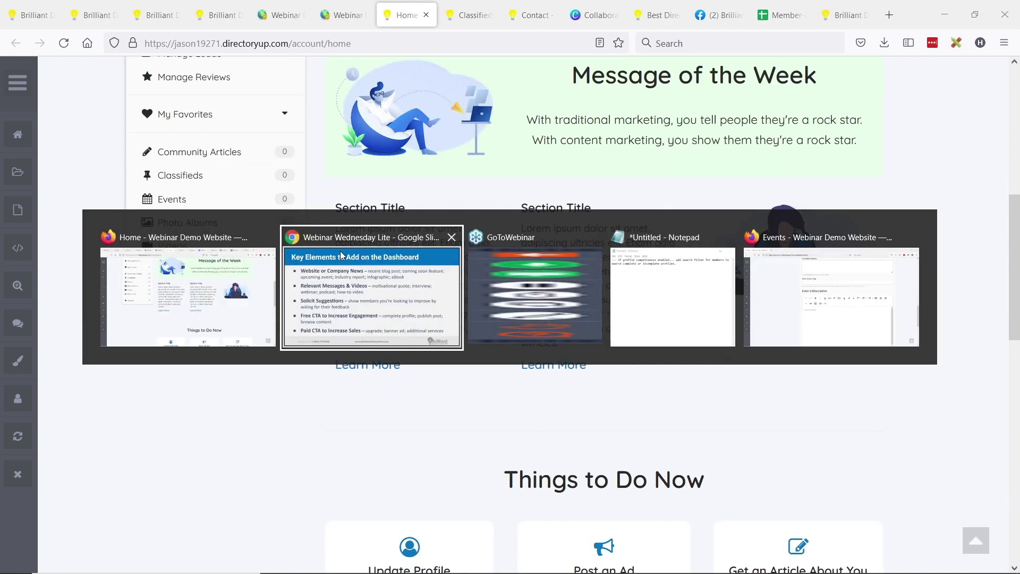
{"action": "key", "text": "alt+Tab"}
{"action": "left_click", "coordinate": [348, 7]}
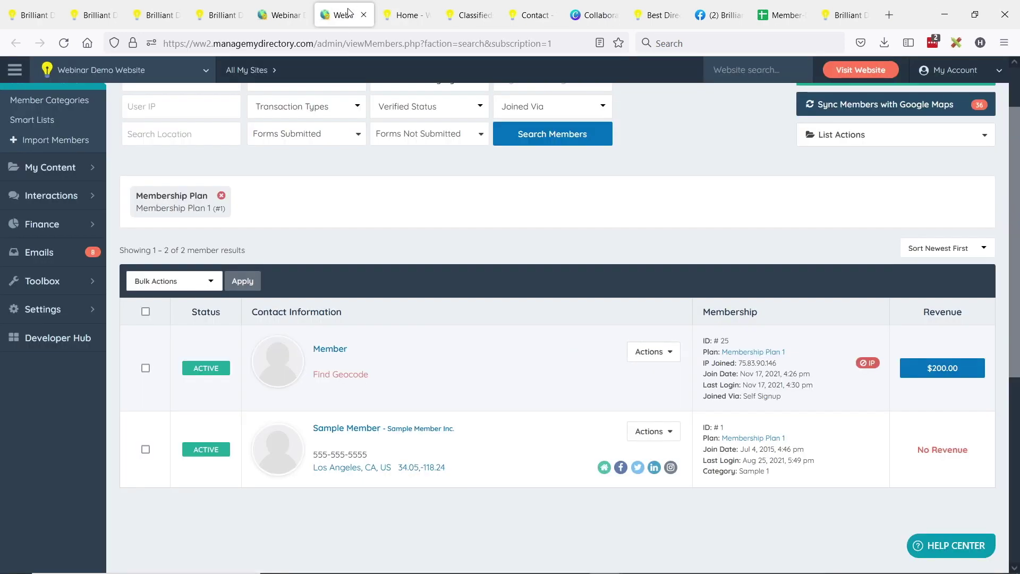
Insert the 3 Column Feature List from the pre-made Basic Content Blocks above Things to Do Now in the Dashboard Footer Content
{"action": "left_click", "coordinate": [286, 7]}
{"action": "scroll", "coordinate": [114, 336], "scroll_direction": "down", "scroll_amount": 5}
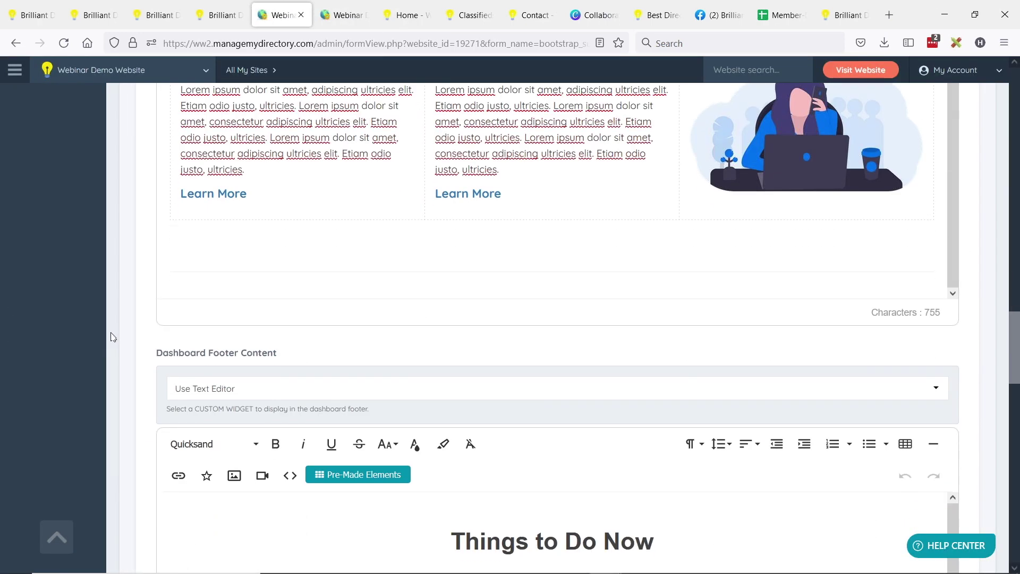
{"action": "scroll", "coordinate": [108, 340], "scroll_direction": "down", "scroll_amount": 3}
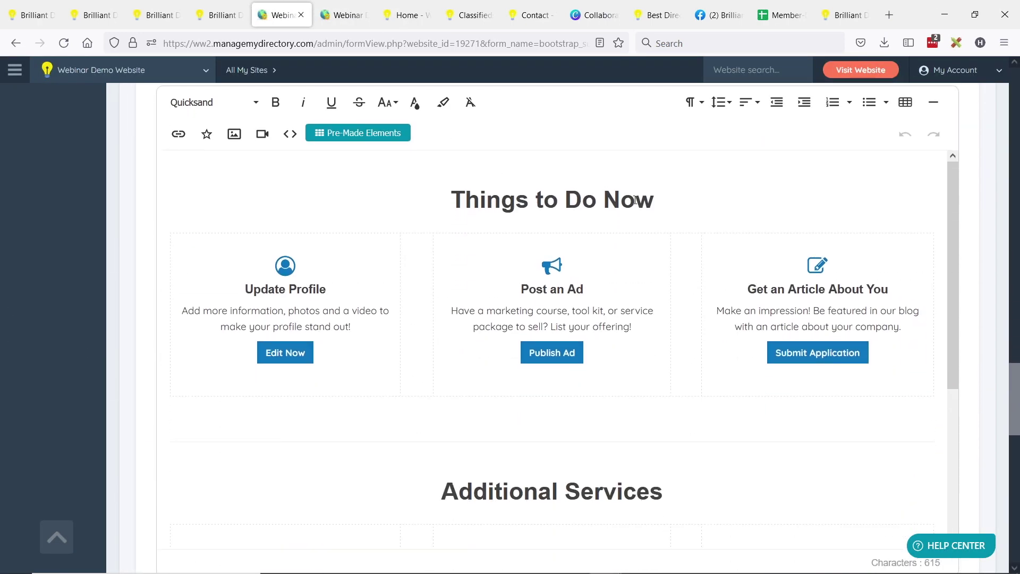
{"action": "left_click", "coordinate": [365, 134]}
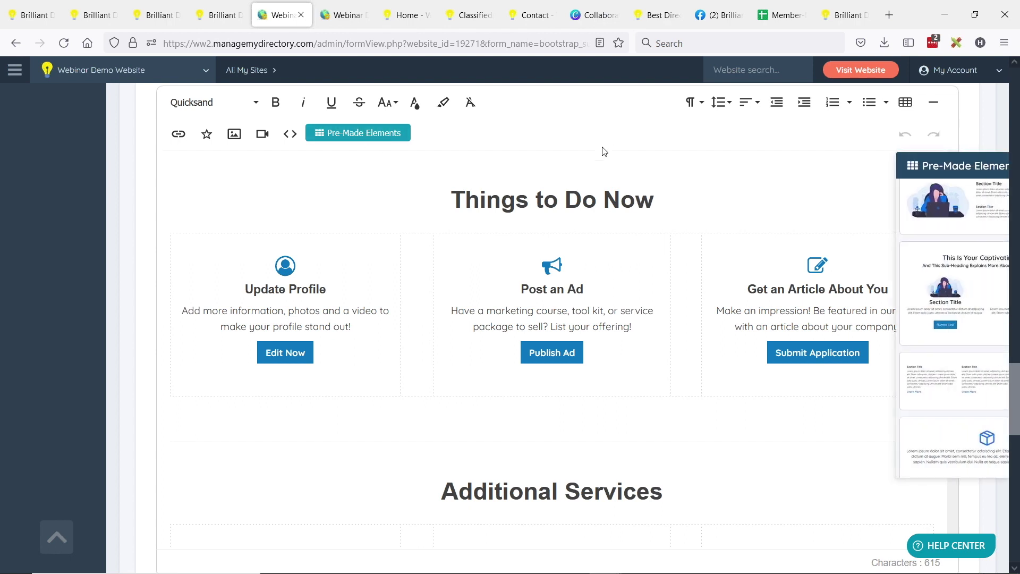
{"action": "scroll", "coordinate": [904, 330], "scroll_direction": "up", "scroll_amount": 5}
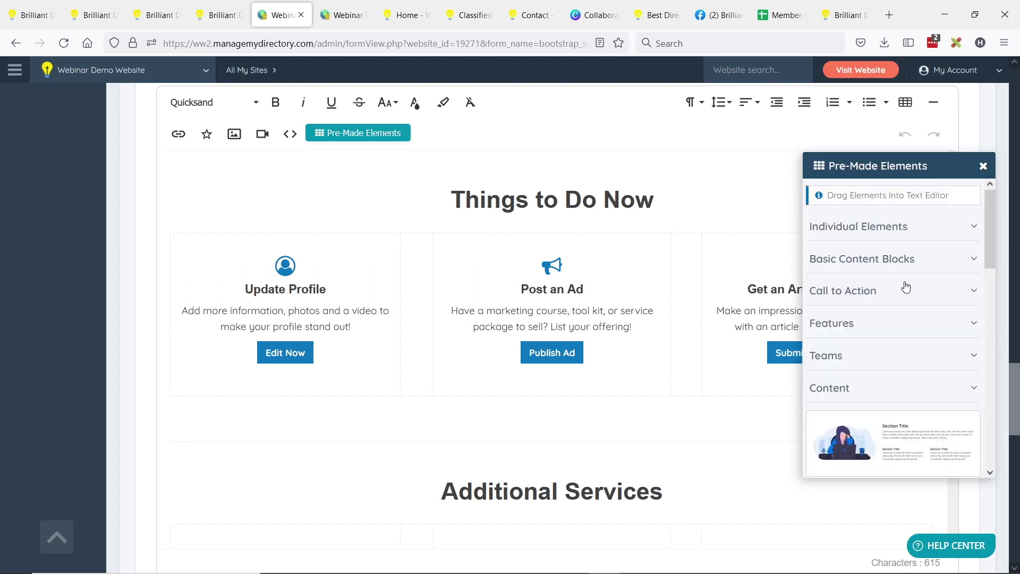
{"action": "left_click", "coordinate": [850, 266]}
{"action": "scroll", "coordinate": [866, 318], "scroll_direction": "down", "scroll_amount": 4}
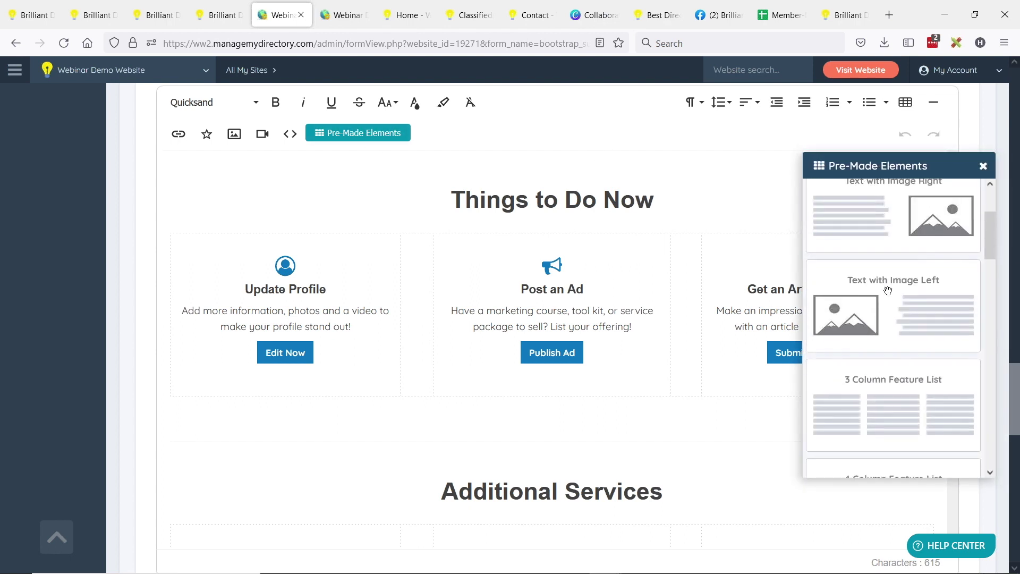
{"action": "left_click_drag", "start_coordinate": [865, 361], "coordinate": [556, 169]}
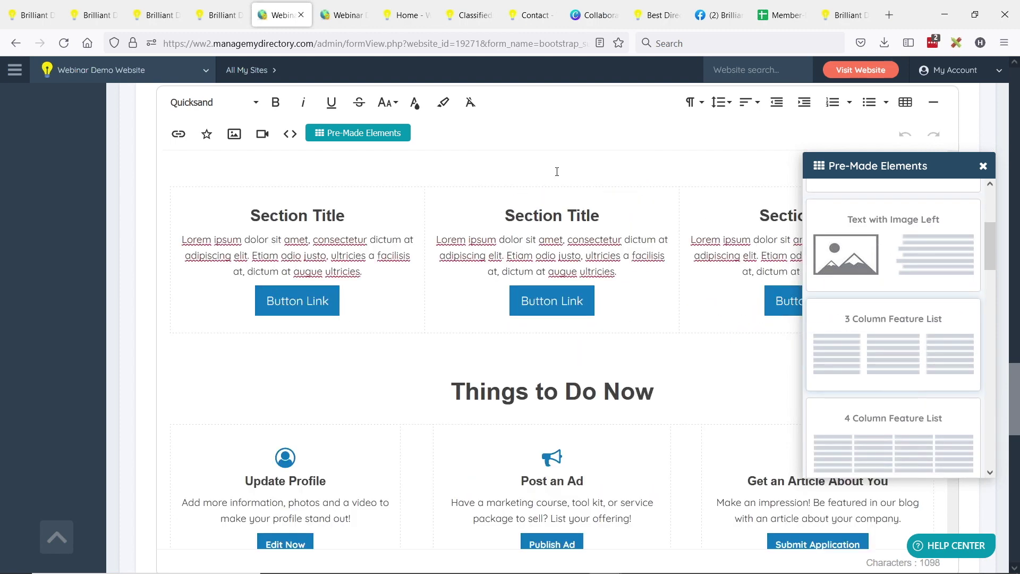
{"action": "left_click", "coordinate": [983, 165]}
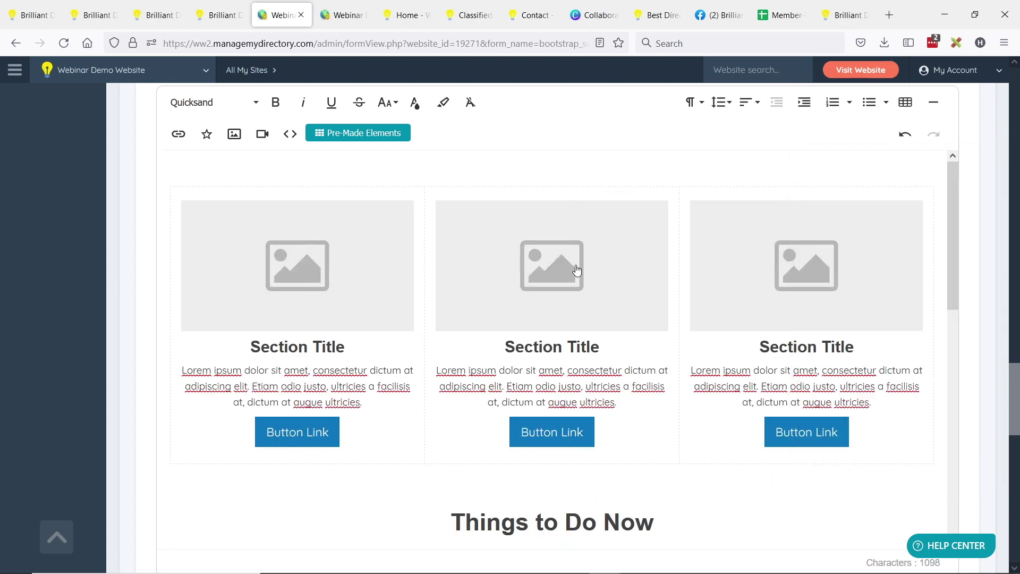
Look over the inserted feature list's image placeholders, titles and button links, and view the first image's editing options
{"action": "scroll", "coordinate": [213, 279], "scroll_direction": "down", "scroll_amount": 1}
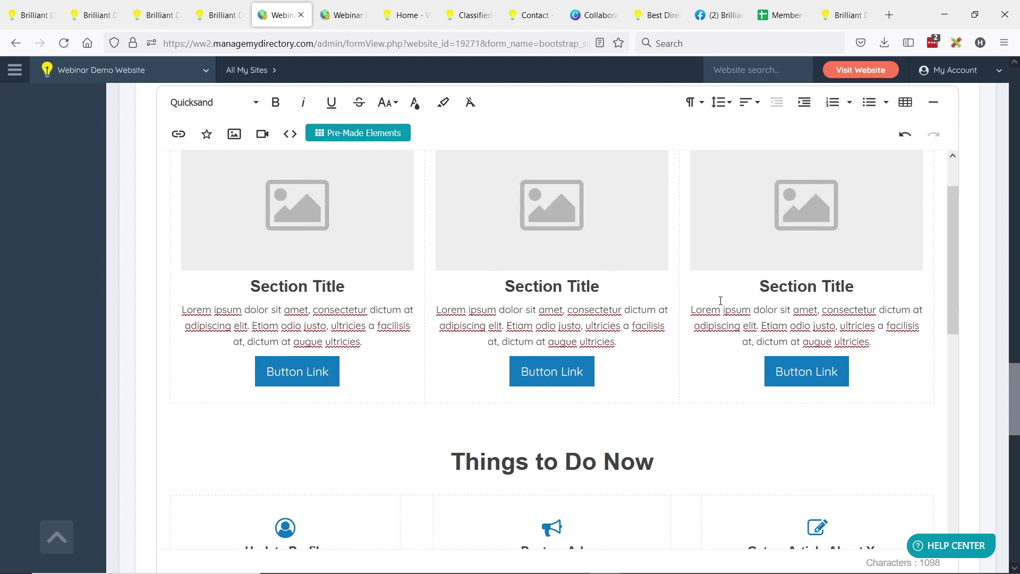
{"action": "left_click", "coordinate": [306, 249]}
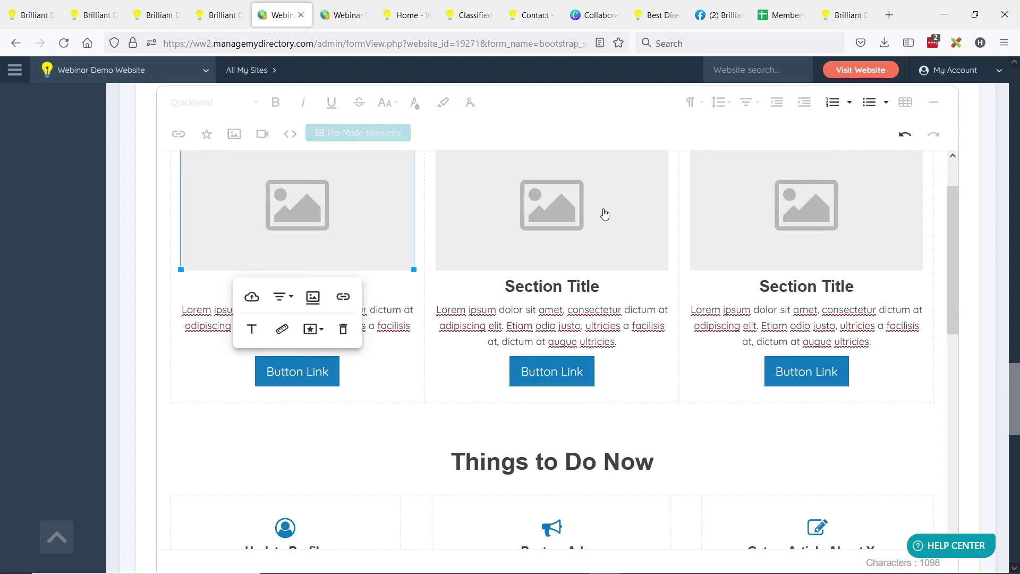
{"action": "scroll", "coordinate": [295, 509], "scroll_direction": "down", "scroll_amount": 1}
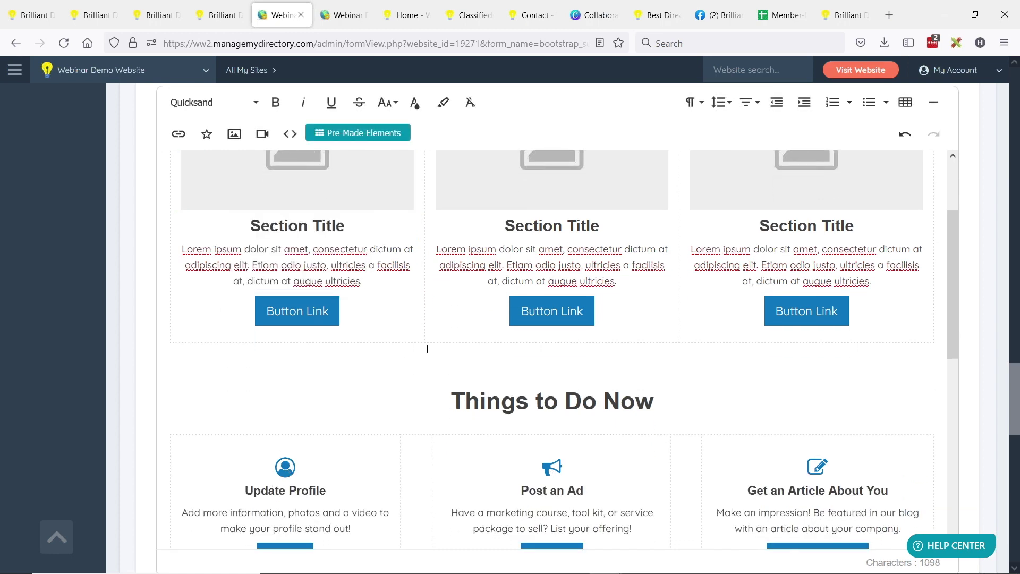
Examine the Dashboard Footer Content with the inserted feature list and its HTML source in code view, and return to the visual editor
{"action": "scroll", "coordinate": [263, 368], "scroll_direction": "down", "scroll_amount": 1}
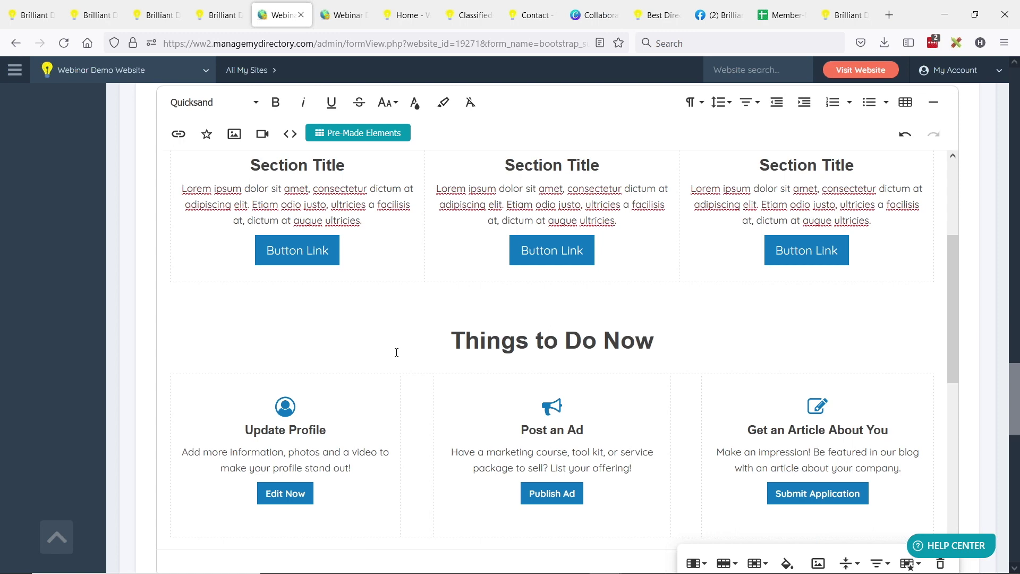
{"action": "scroll", "coordinate": [398, 355], "scroll_direction": "up", "scroll_amount": 2}
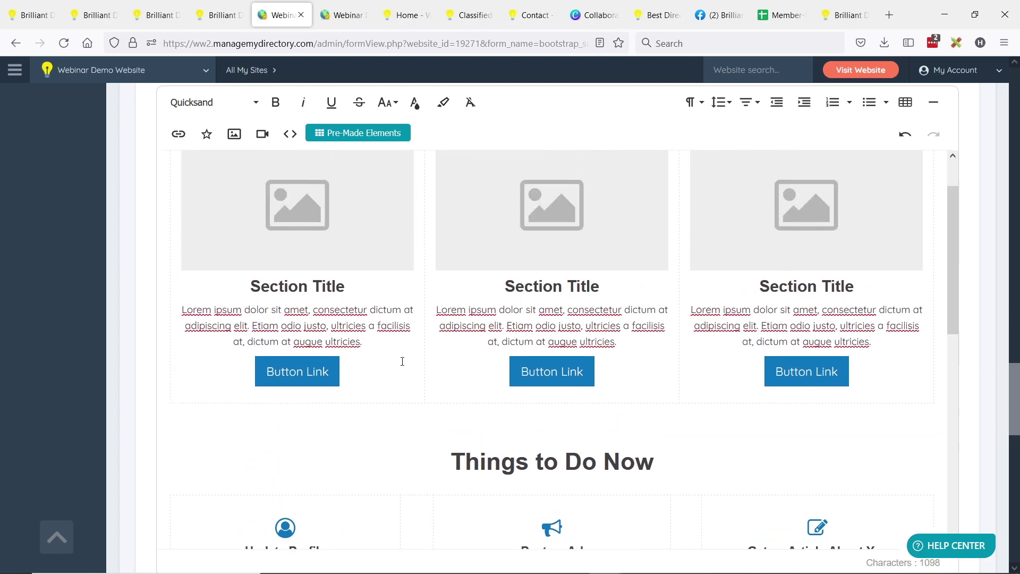
{"action": "scroll", "coordinate": [403, 361], "scroll_direction": "up", "scroll_amount": 1}
{"action": "scroll", "coordinate": [151, 237], "scroll_direction": "up", "scroll_amount": 2}
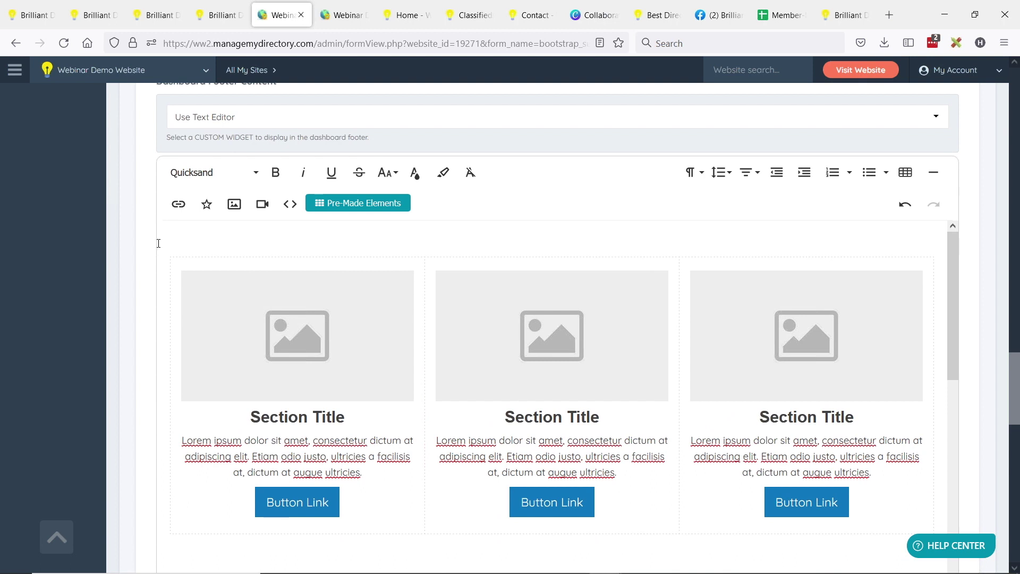
{"action": "left_click", "coordinate": [290, 204]}
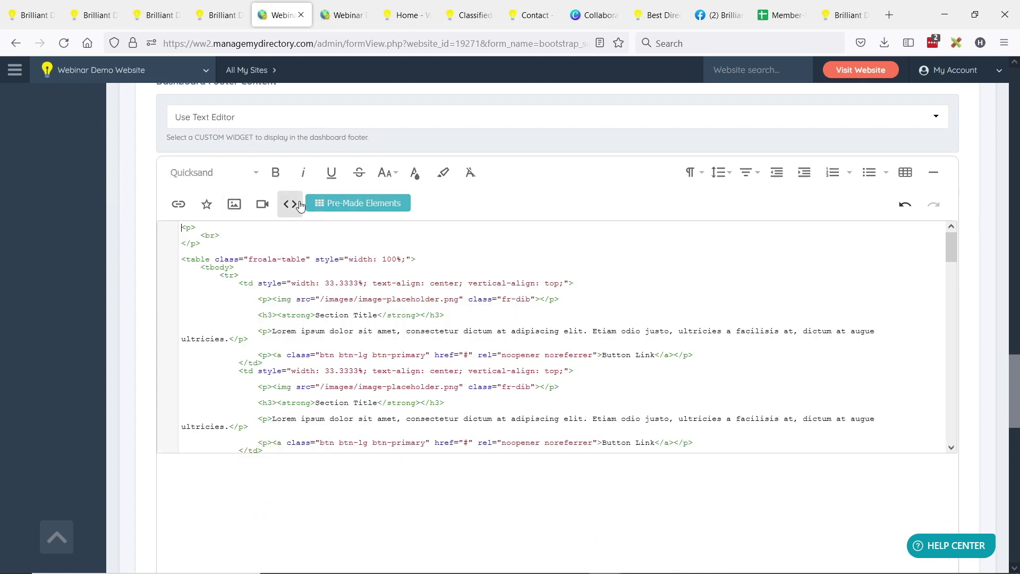
{"action": "scroll", "coordinate": [339, 332], "scroll_direction": "down", "scroll_amount": 8}
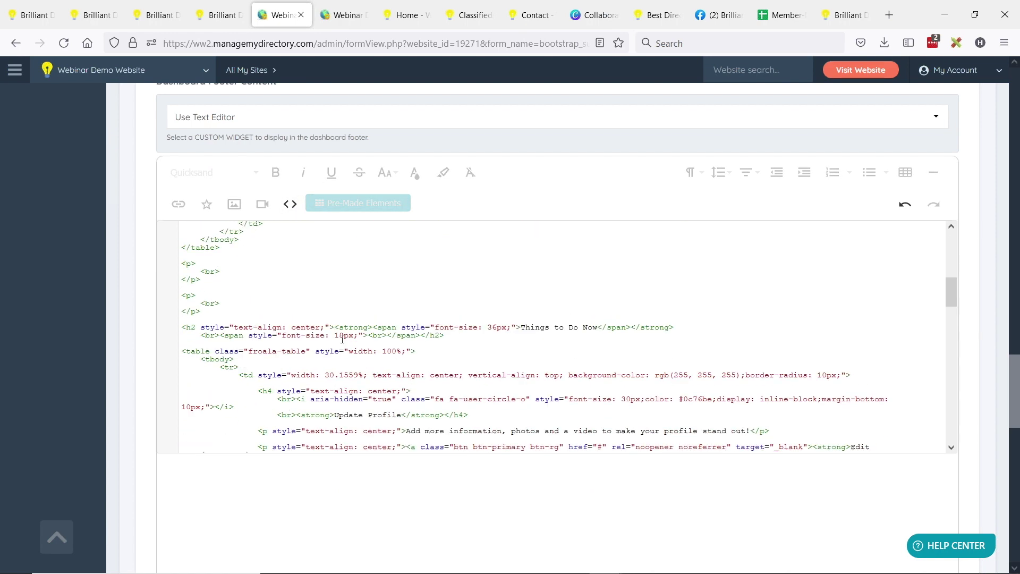
{"action": "scroll", "coordinate": [291, 234], "scroll_direction": "up", "scroll_amount": 8}
{"action": "left_click", "coordinate": [289, 204]}
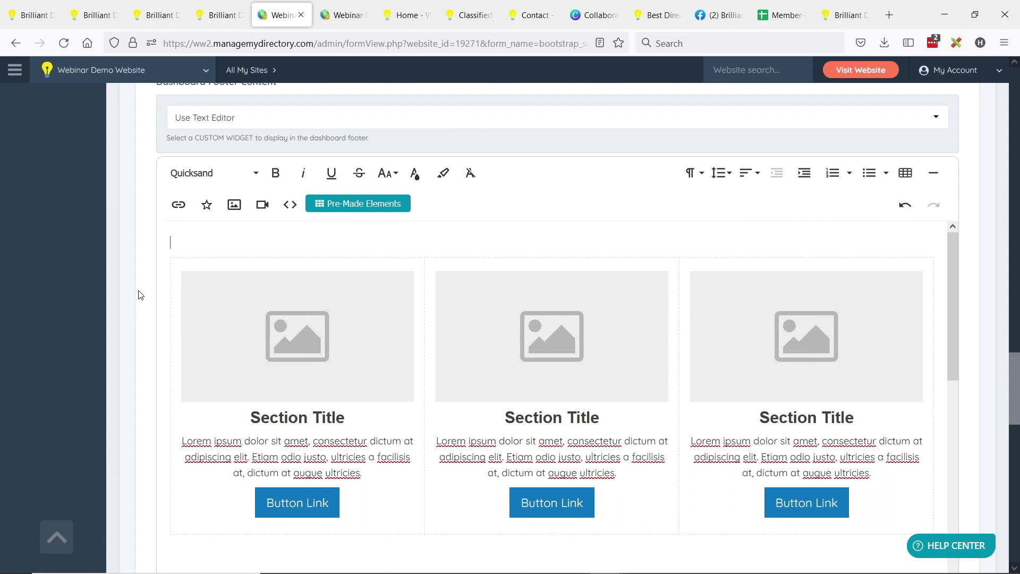
View the custom widget choices for the Dashboard Footer Content and review the Additional Services pricing section in its editor
{"action": "scroll", "coordinate": [139, 295], "scroll_direction": "up", "scroll_amount": 1}
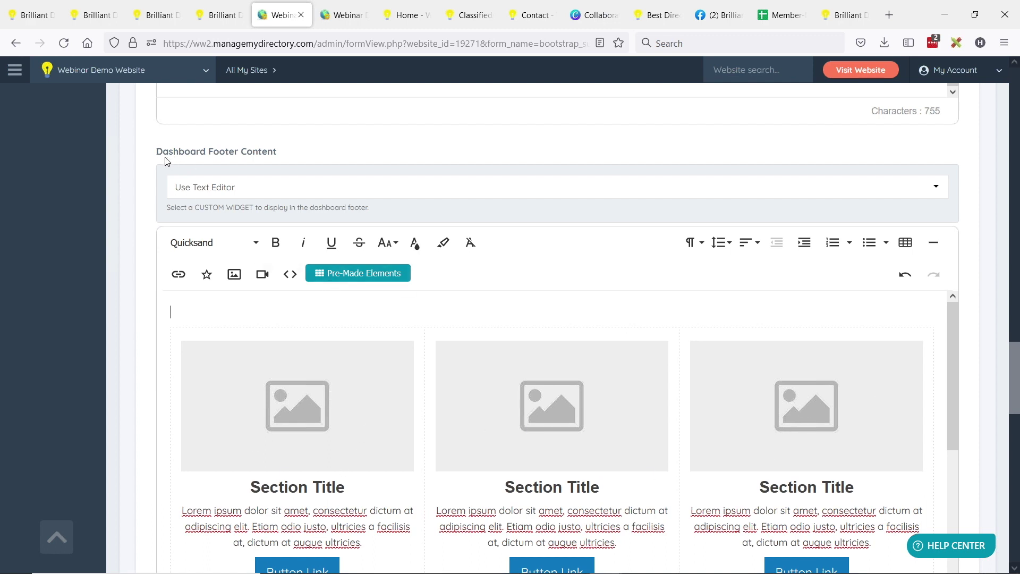
{"action": "left_click", "coordinate": [243, 192]}
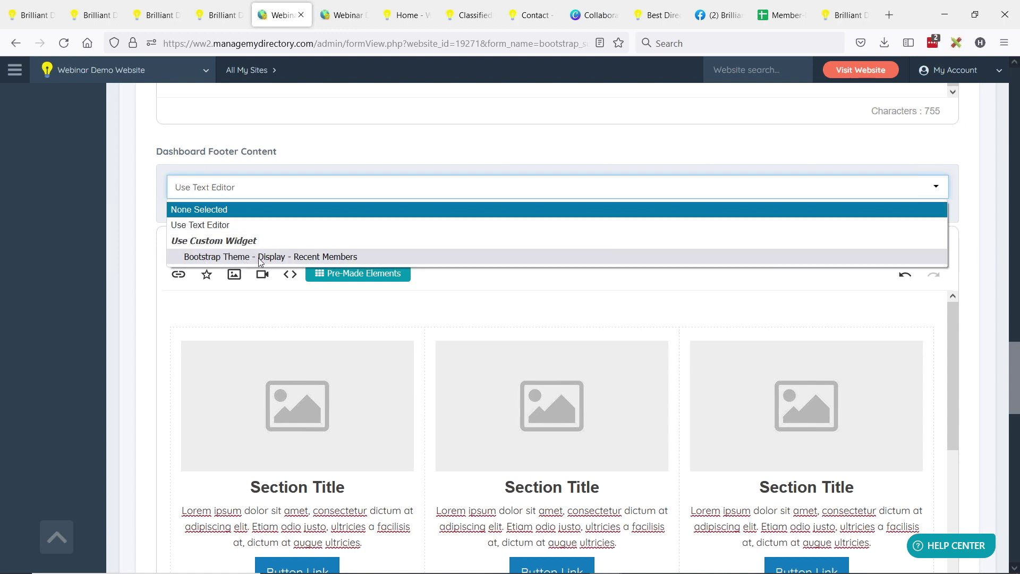
{"action": "left_click", "coordinate": [139, 292]}
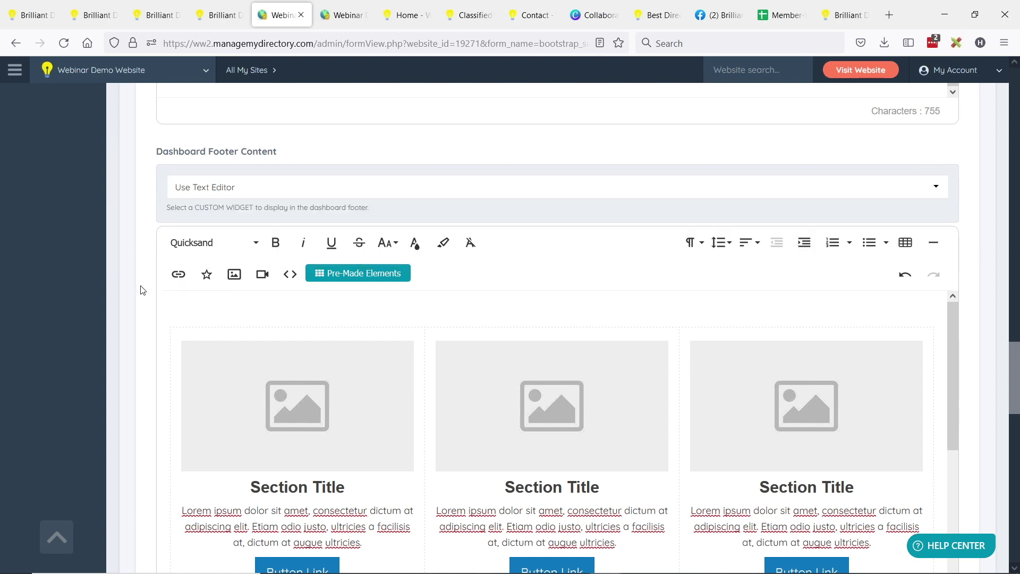
{"action": "scroll", "coordinate": [144, 292], "scroll_direction": "down", "scroll_amount": 4}
{"action": "scroll", "coordinate": [257, 332], "scroll_direction": "down", "scroll_amount": 8}
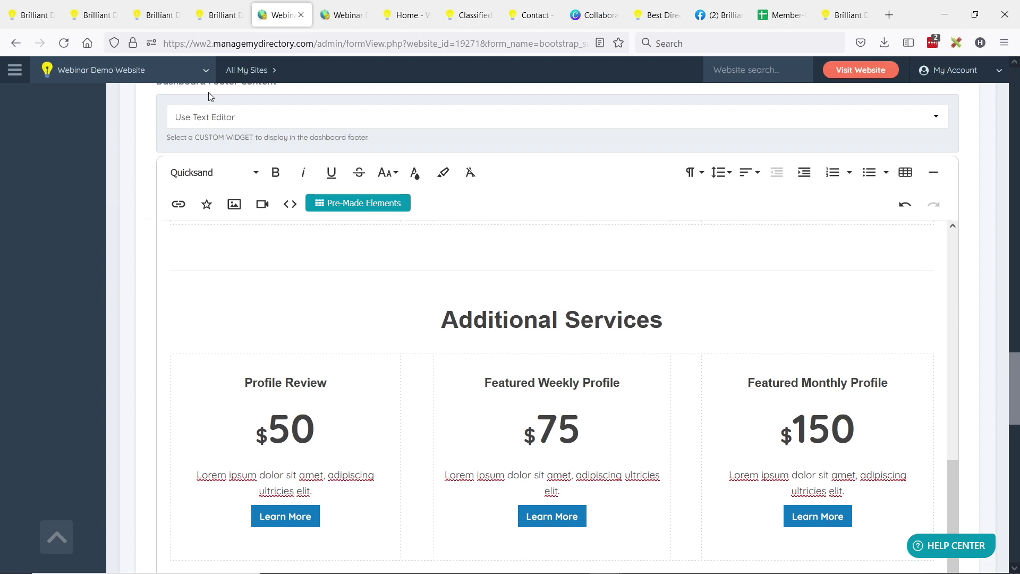
Go to brilliantdirectories.com in the member dashboard's browser tab and search its Add-Ons page for "digital"
{"action": "left_click", "coordinate": [407, 15]}
{"action": "left_click", "coordinate": [387, 37]}
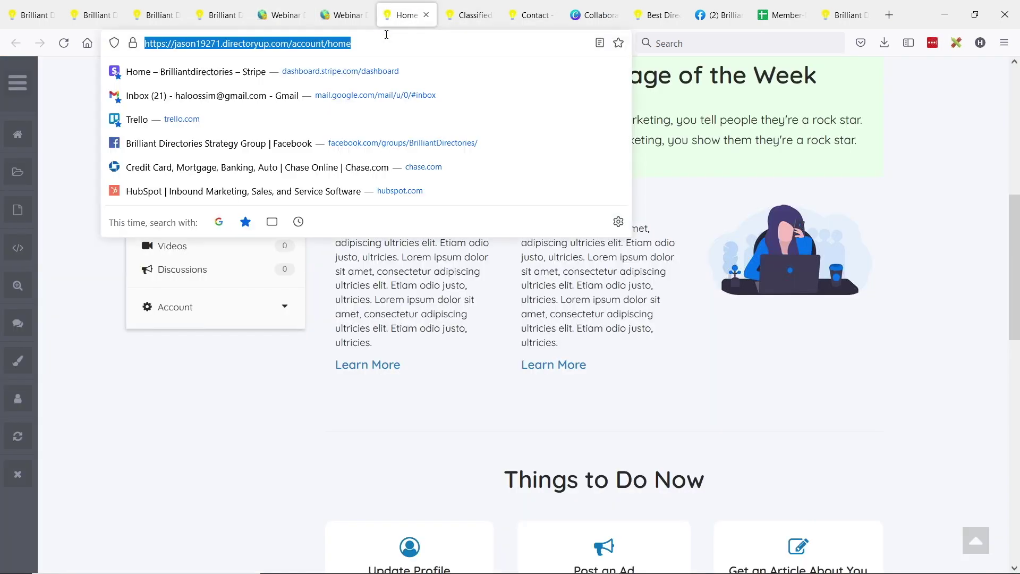
{"action": "type", "text": "brilliantdirectories.com"}
{"action": "key", "text": "Return"}
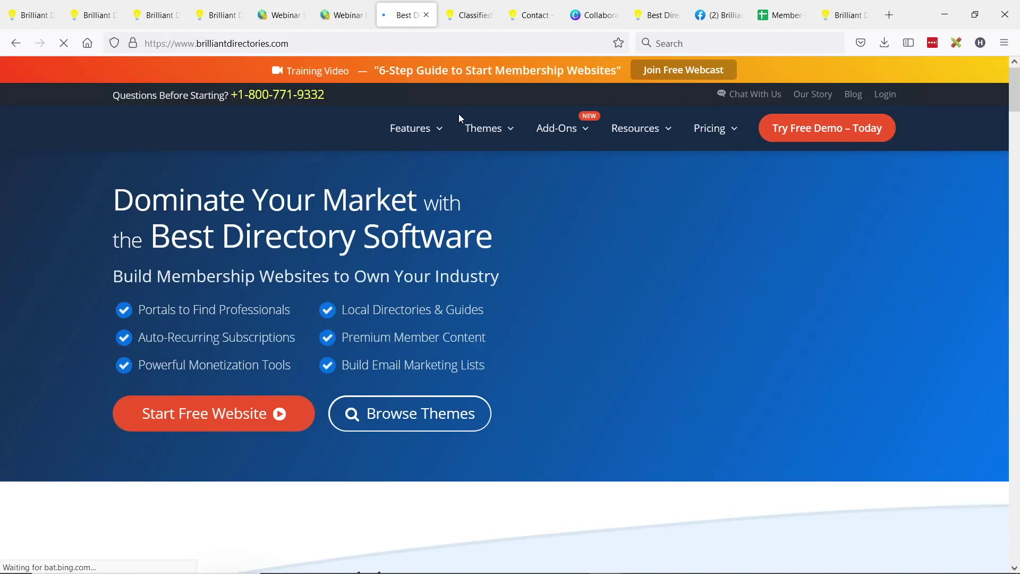
{"action": "left_click", "coordinate": [550, 126]}
{"action": "left_click", "coordinate": [166, 446]}
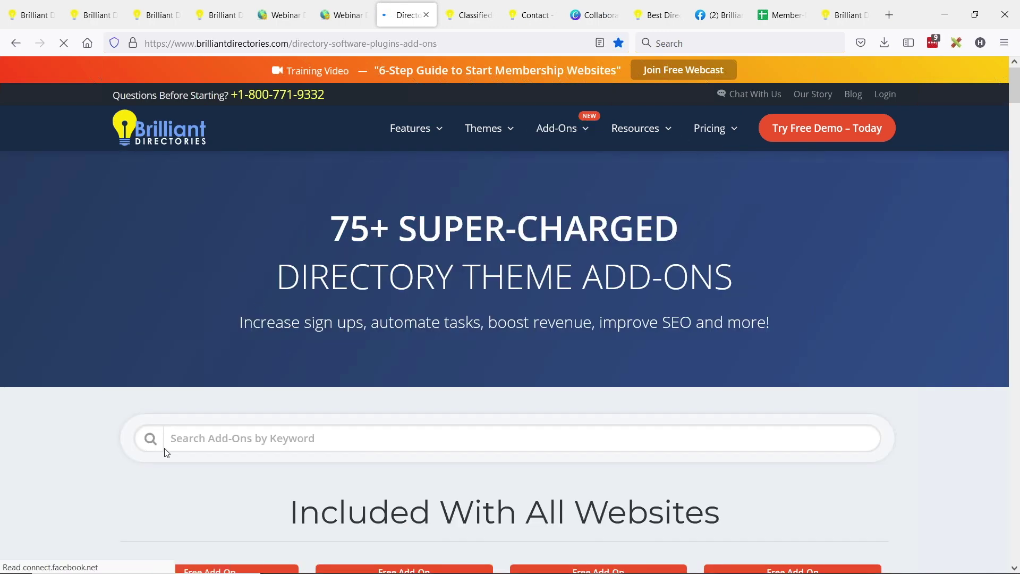
{"action": "type", "text": "digital"}
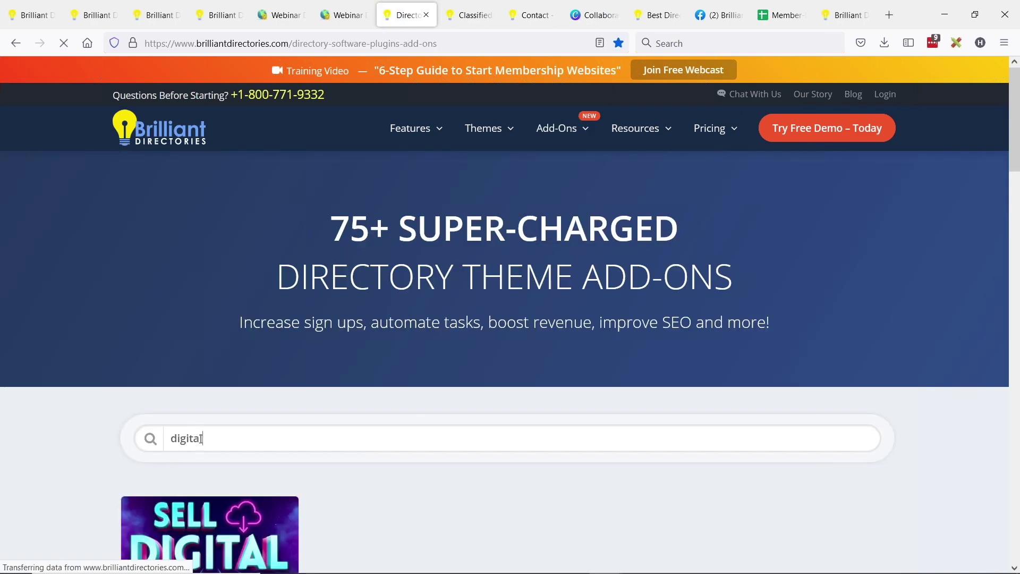
{"action": "scroll", "coordinate": [322, 386], "scroll_direction": "down", "scroll_amount": 2}
{"action": "scroll", "coordinate": [322, 386], "scroll_direction": "down", "scroll_amount": 1}
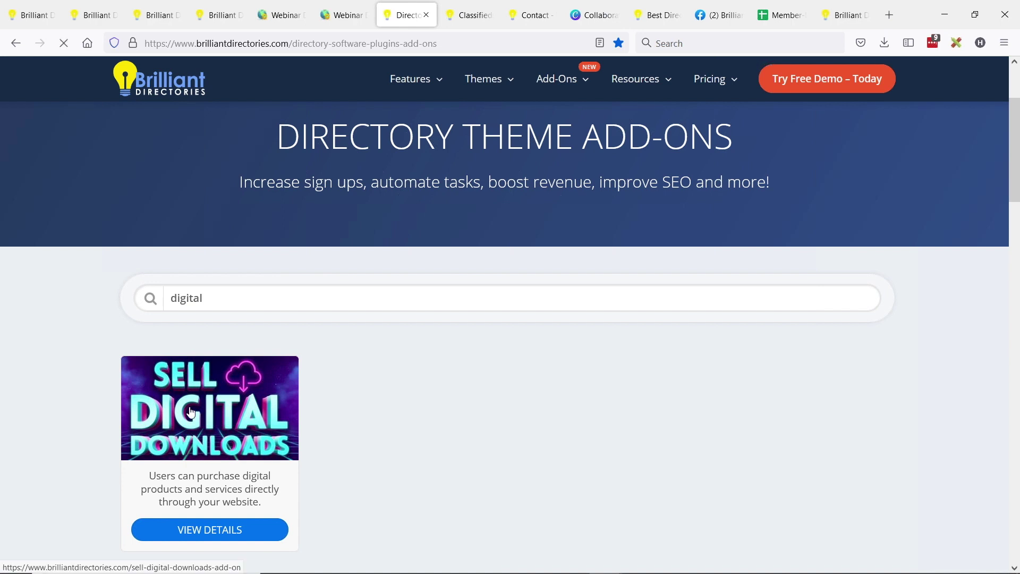
{"action": "scroll", "coordinate": [228, 319], "scroll_direction": "down", "scroll_amount": 2}
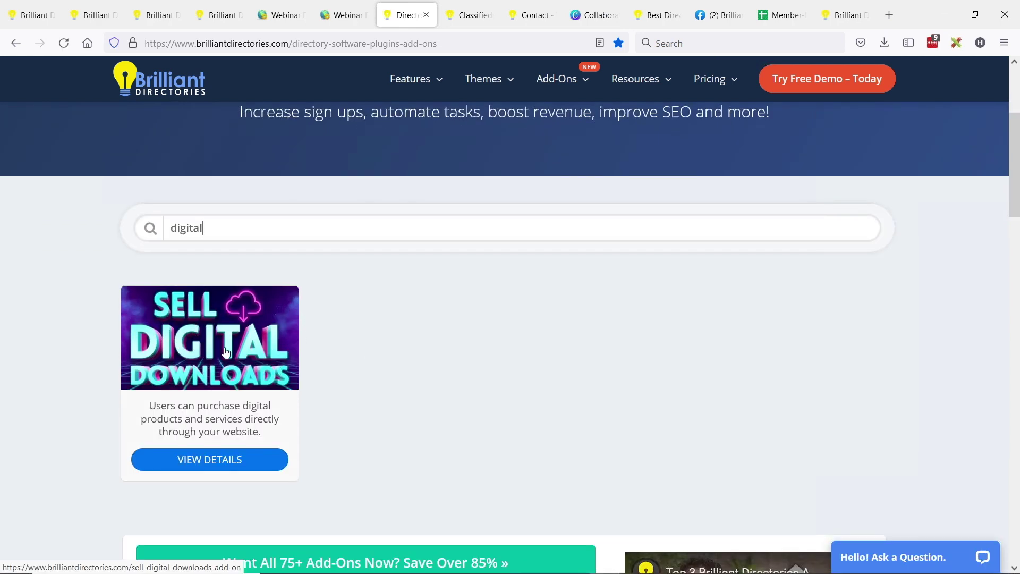
Open the Sell Digital Downloads add-on's details page, select its web address and read the add-on description
{"action": "left_click", "coordinate": [206, 317]}
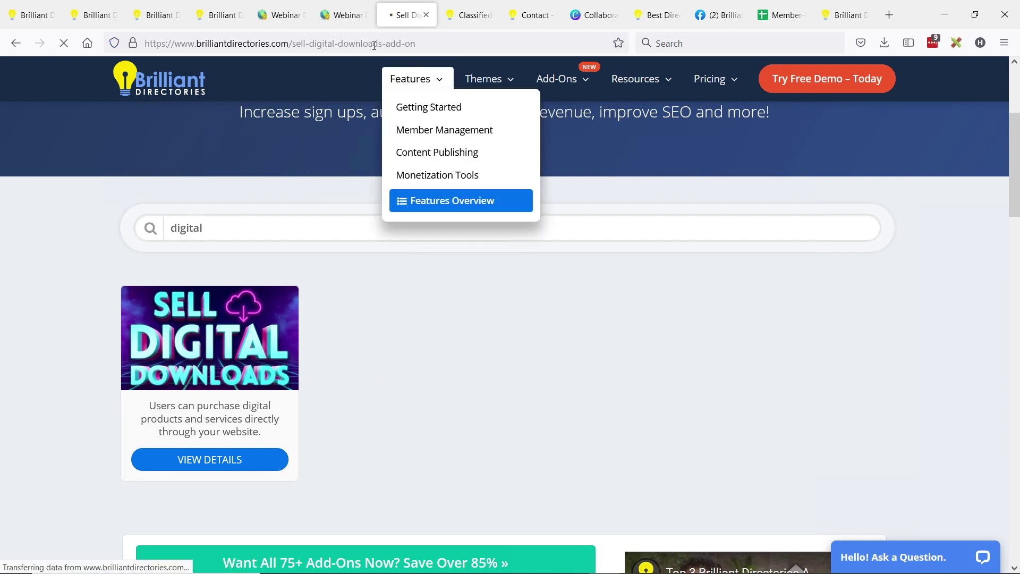
{"action": "left_click", "coordinate": [342, 42]}
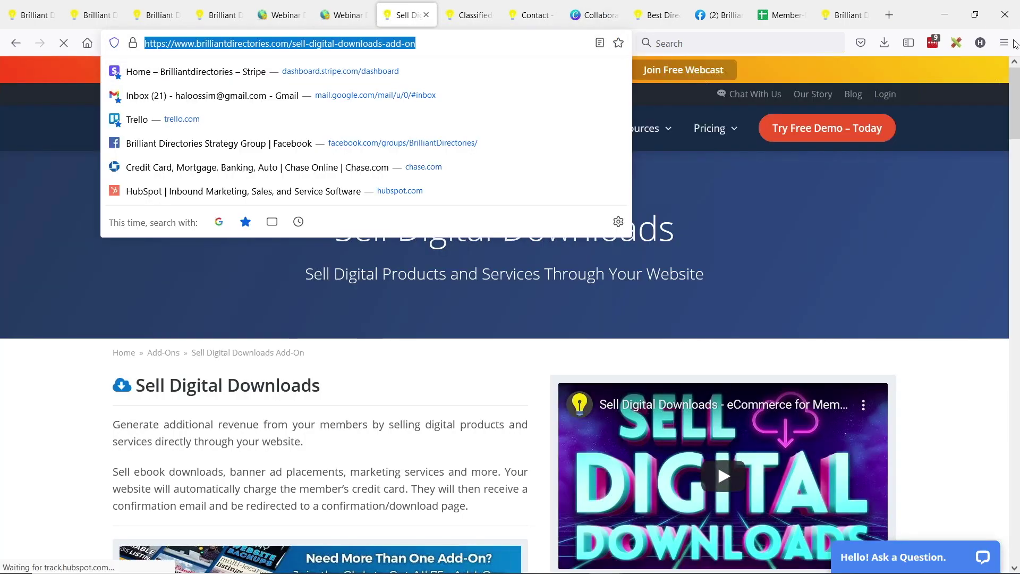
{"action": "left_click", "coordinate": [803, 405]}
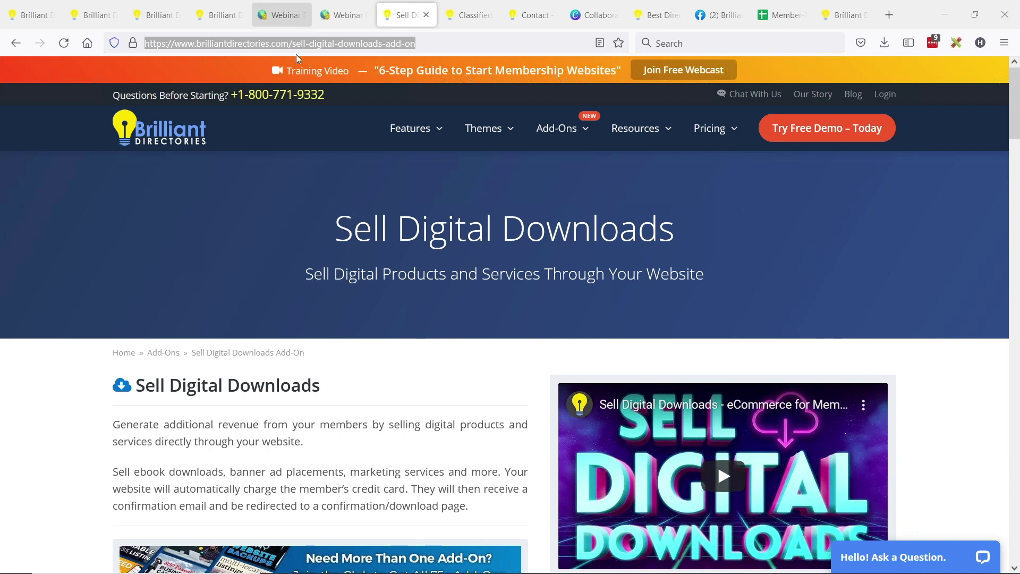
{"action": "scroll", "coordinate": [289, 349], "scroll_direction": "down", "scroll_amount": 2}
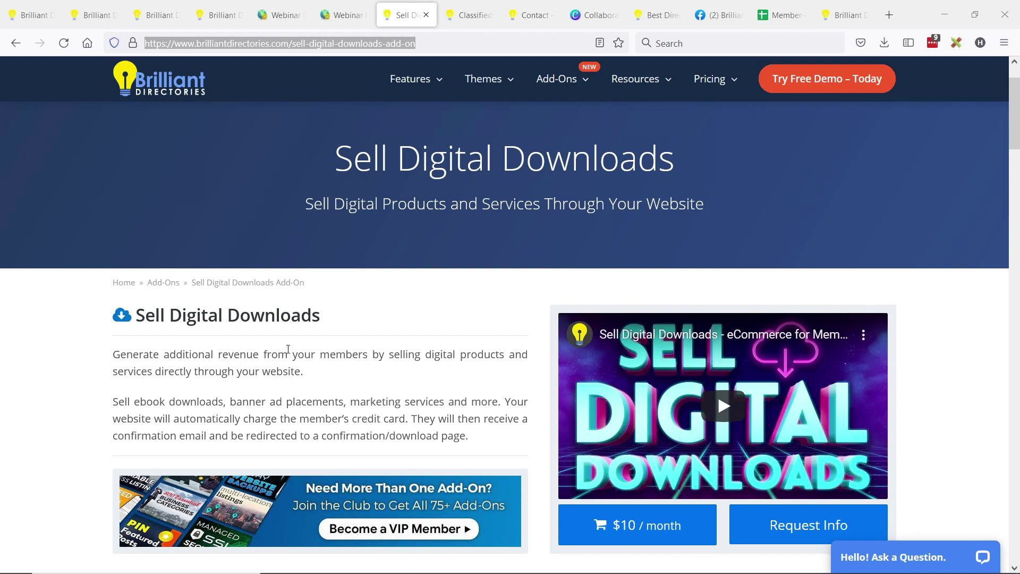
Return to the membership plan admin, open Search Members in a new tab and filter members by the Admin - Blog Author subscription
{"action": "left_click", "coordinate": [282, 14]}
{"action": "scroll", "coordinate": [66, 285], "scroll_direction": "up", "scroll_amount": 15}
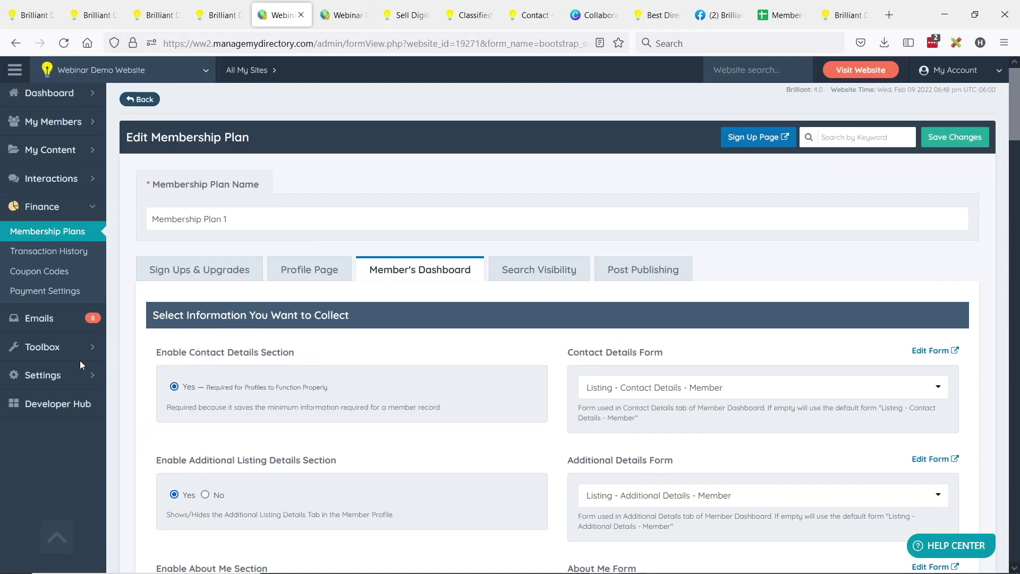
{"action": "mouse_move", "coordinate": [53, 122]}
{"action": "right_click", "coordinate": [141, 130]}
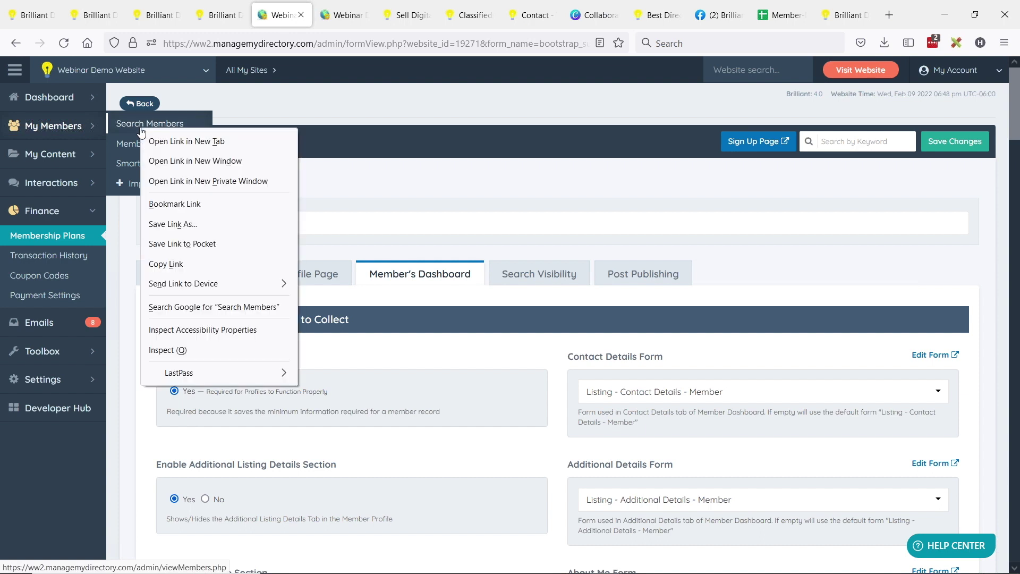
{"action": "left_click", "coordinate": [181, 141]}
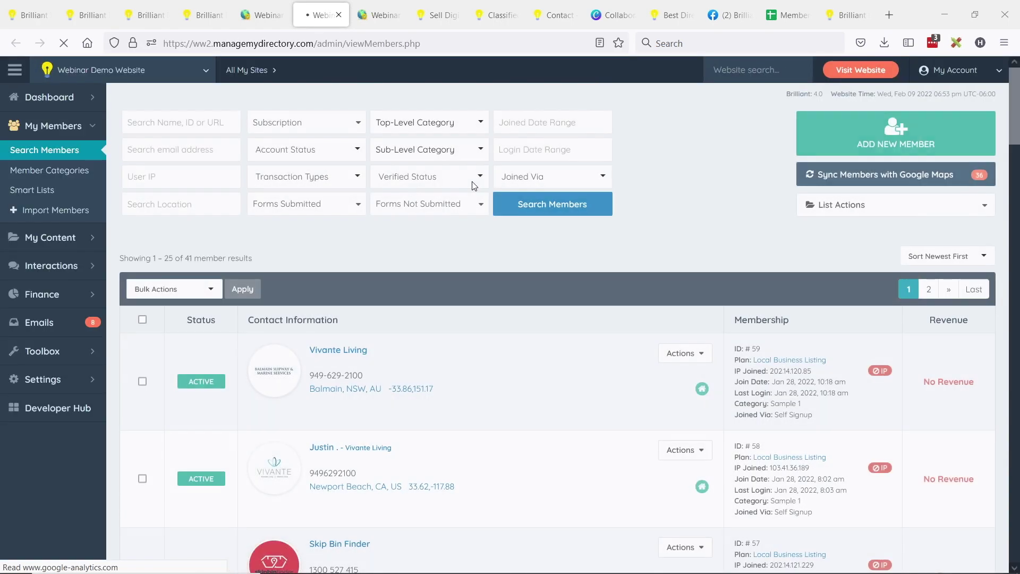
{"action": "left_click", "coordinate": [337, 128]}
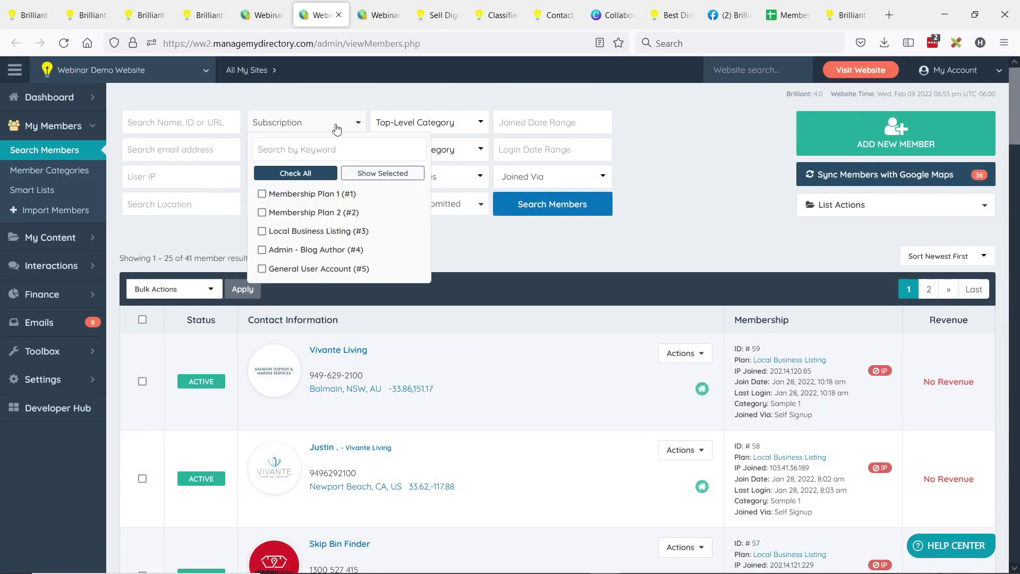
{"action": "left_click", "coordinate": [282, 251]}
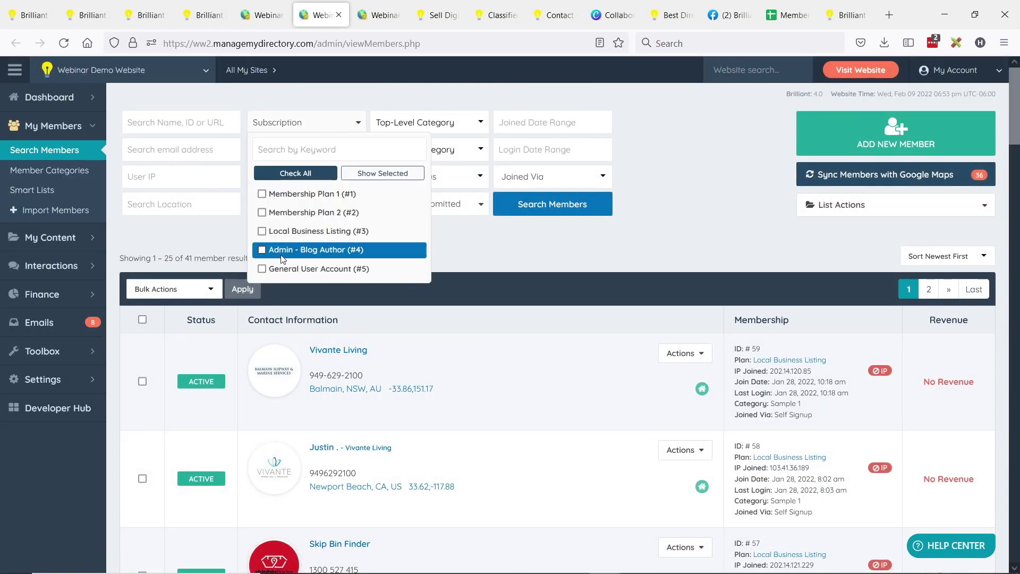
{"action": "left_click", "coordinate": [541, 208]}
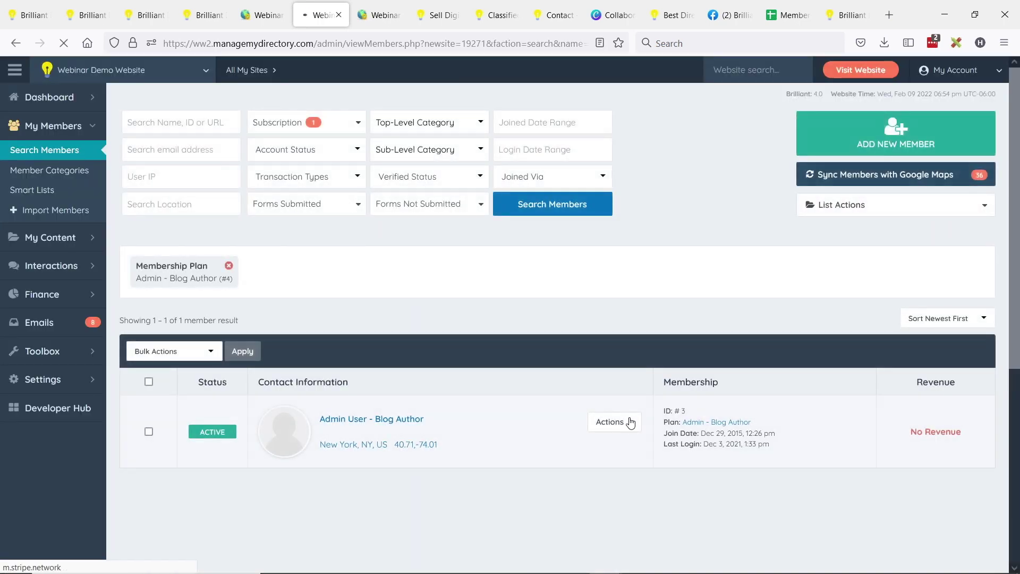
Log in as the Admin - Blog Author member and start a new Website - Digital Product
{"action": "left_click", "coordinate": [630, 422]}
{"action": "left_click", "coordinate": [589, 461]}
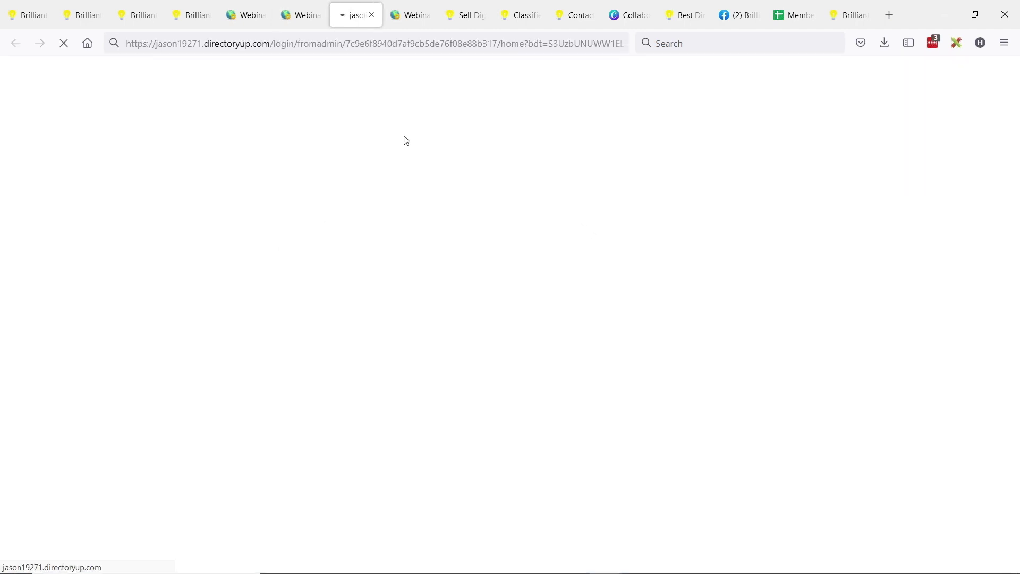
{"action": "scroll", "coordinate": [255, 267], "scroll_direction": "down", "scroll_amount": 2}
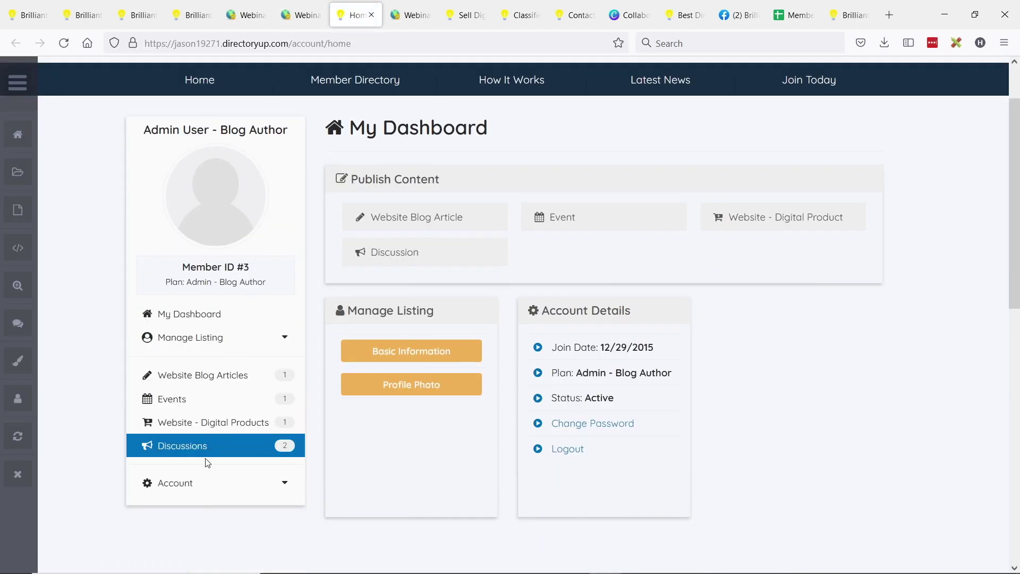
{"action": "left_click", "coordinate": [244, 429]}
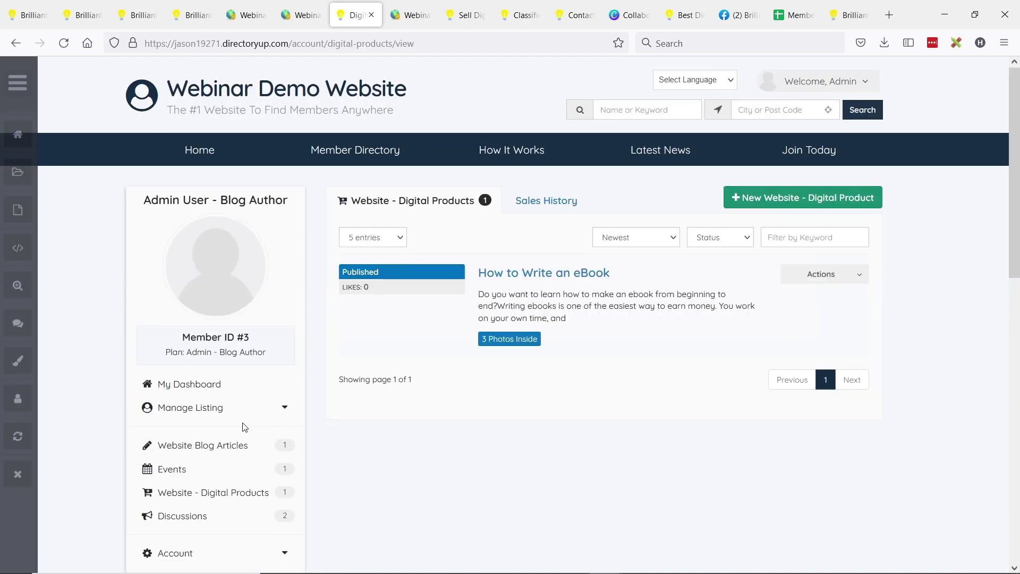
{"action": "left_click", "coordinate": [829, 203]}
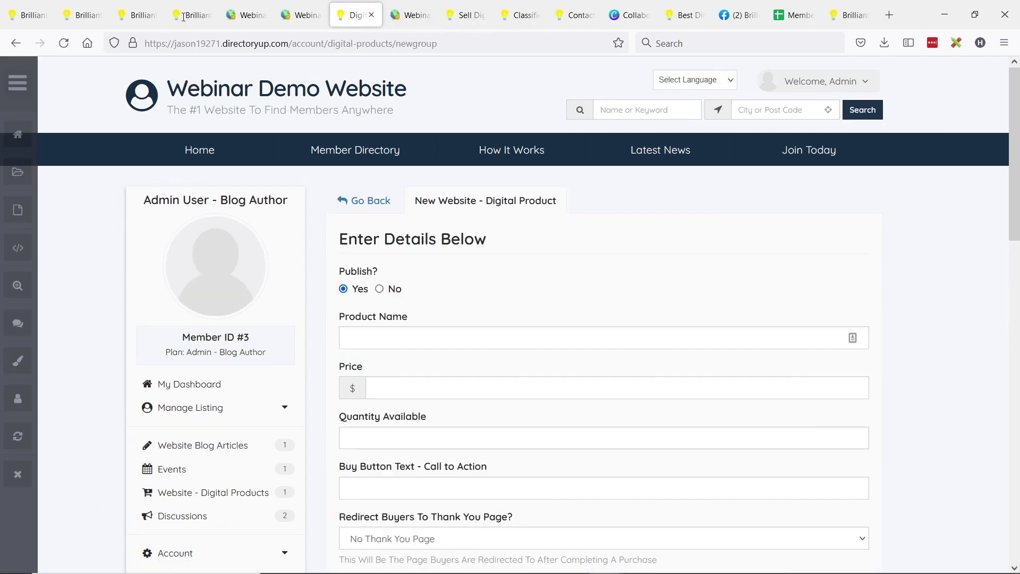
Copy the Profile Review title from Additional Services in the plan's Dashboard Footer Content into the new digital product's Product Name
{"action": "left_click", "coordinate": [301, 15]}
{"action": "left_click", "coordinate": [258, 9]}
{"action": "scroll", "coordinate": [123, 378], "scroll_direction": "down", "scroll_amount": 15}
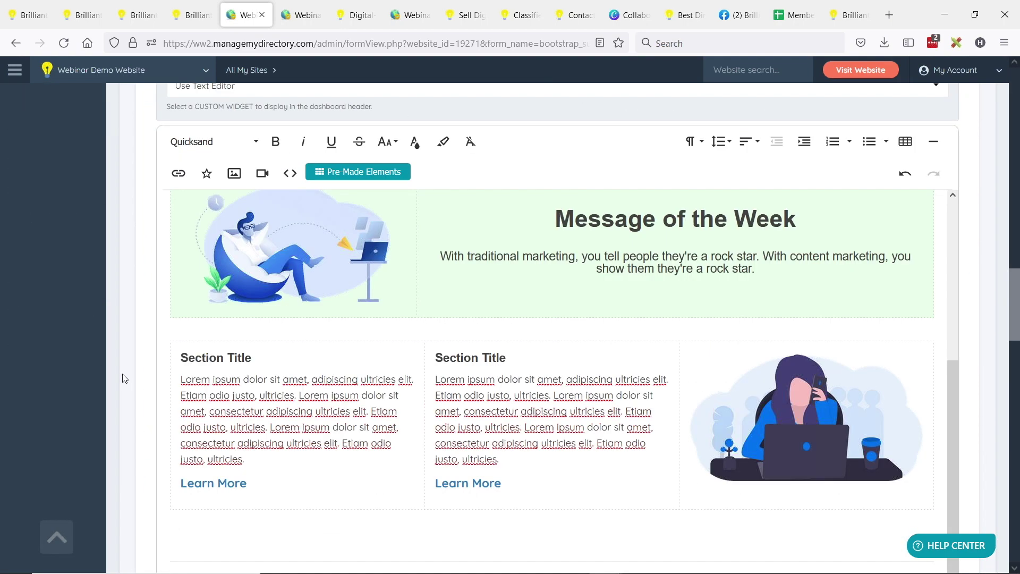
{"action": "scroll", "coordinate": [124, 378], "scroll_direction": "down", "scroll_amount": 10}
{"action": "left_click_drag", "start_coordinate": [245, 382], "coordinate": [326, 383]}
{"action": "key", "text": "ctrl+c"}
{"action": "left_click", "coordinate": [355, 15]}
{"action": "left_click", "coordinate": [422, 337]}
{"action": "key", "text": "ctrl+v"}
Set the product's price to 50.00 and its buy button text to "Get Reviewed Now"
{"action": "left_click", "coordinate": [514, 383]}
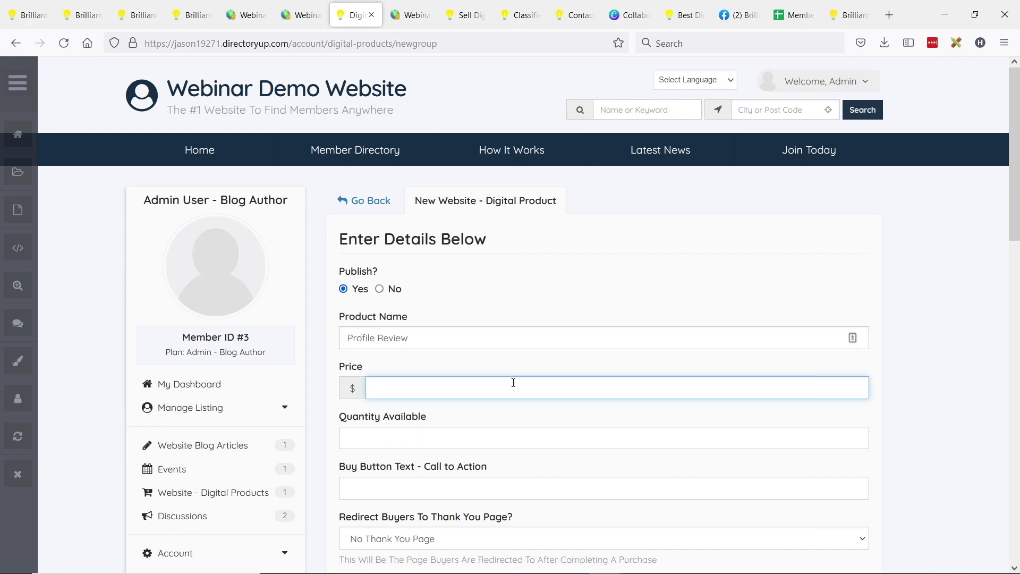
{"action": "left_click", "coordinate": [398, 435]}
{"action": "scroll", "coordinate": [420, 405], "scroll_direction": "down", "scroll_amount": 1}
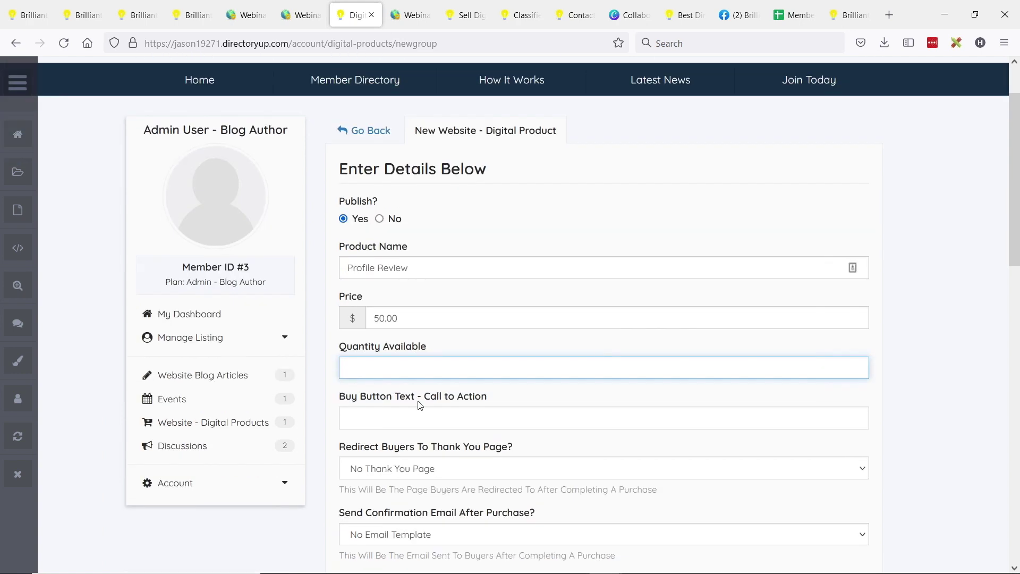
{"action": "left_click", "coordinate": [427, 419]}
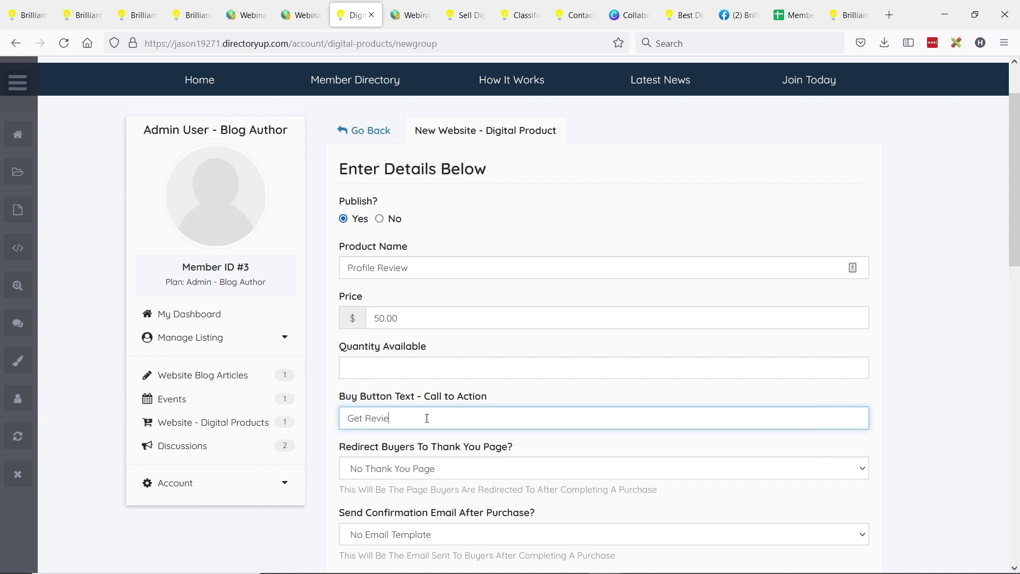
{"action": "type", "text": "Get Reviewed Now"}
{"action": "scroll", "coordinate": [342, 380], "scroll_direction": "down", "scroll_amount": 2}
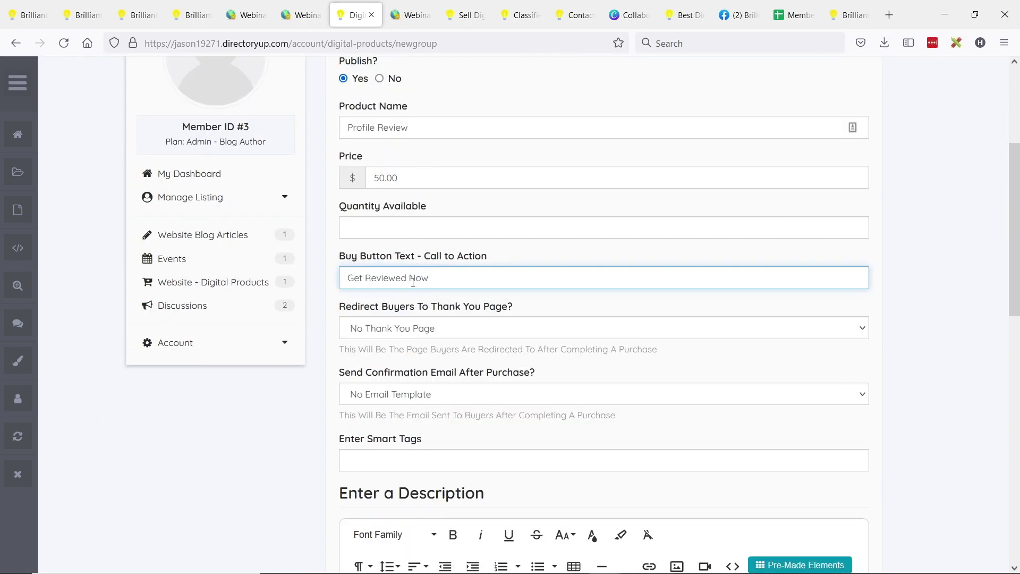
Examine the choices for the buyers' thank-you page redirect and the confirmation email template, keeping the current selections
{"action": "left_click_drag", "start_coordinate": [340, 307], "coordinate": [519, 310]}
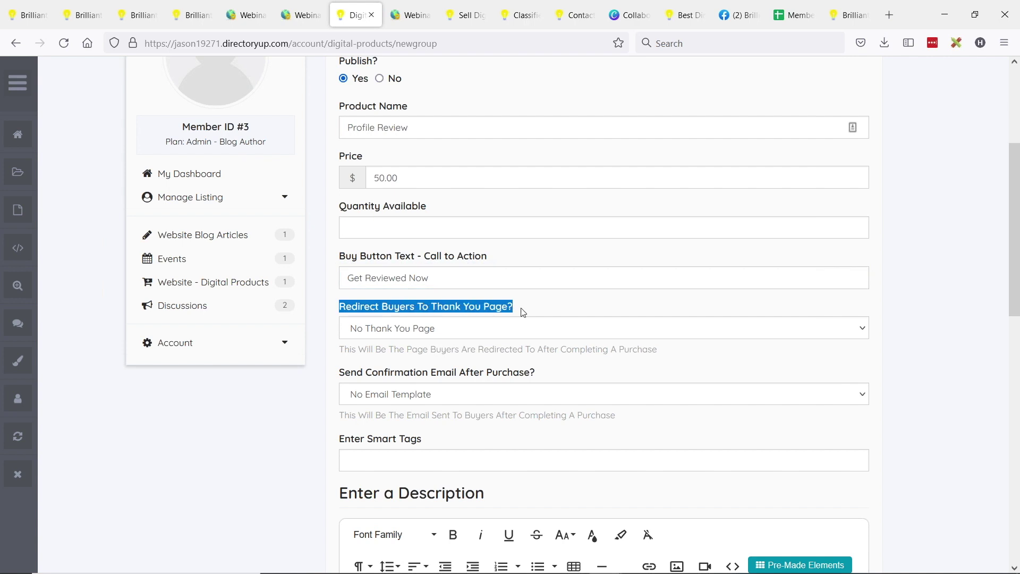
{"action": "left_click", "coordinate": [456, 330]}
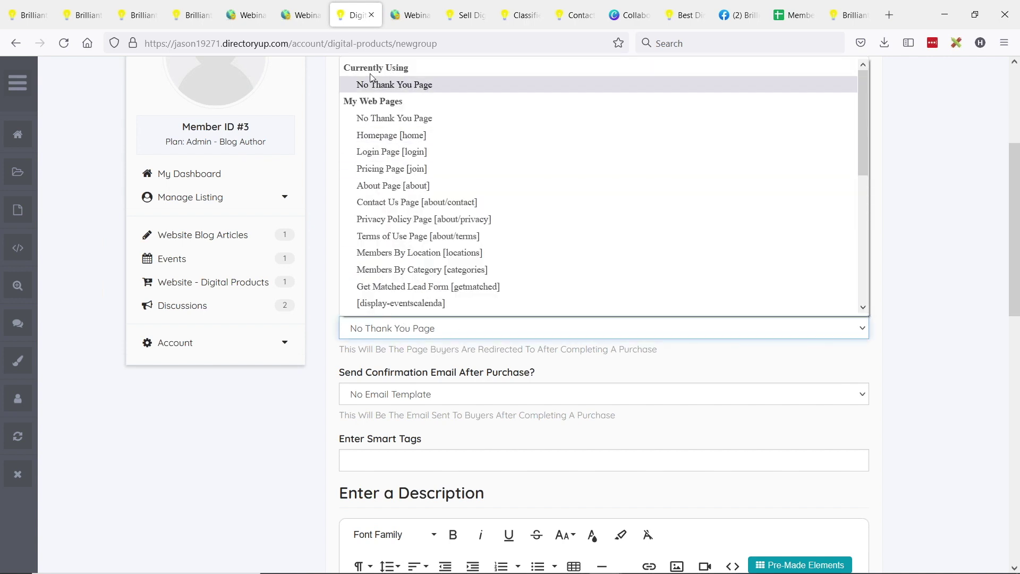
{"action": "left_click", "coordinate": [379, 329]}
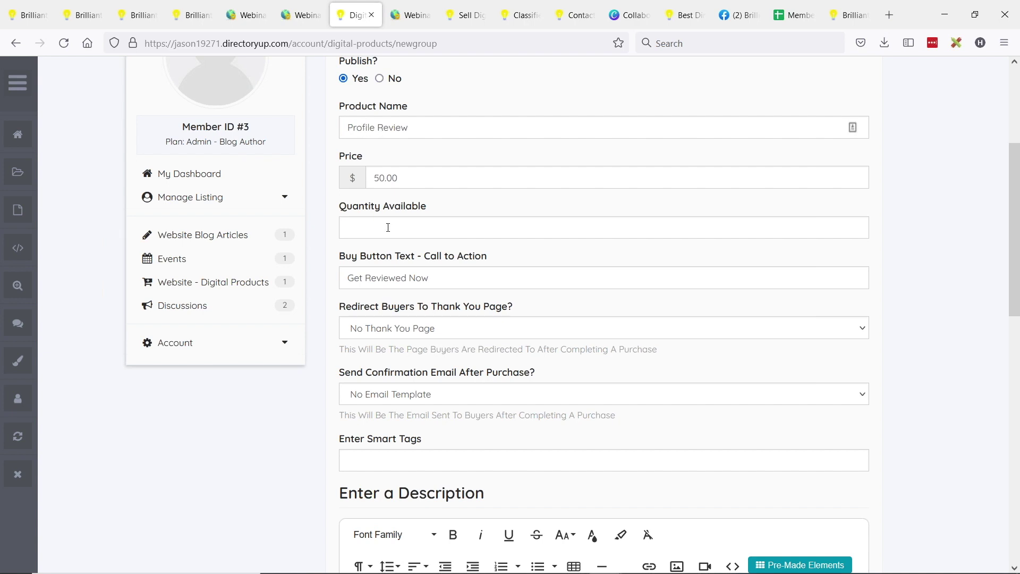
{"action": "left_click", "coordinate": [463, 398]}
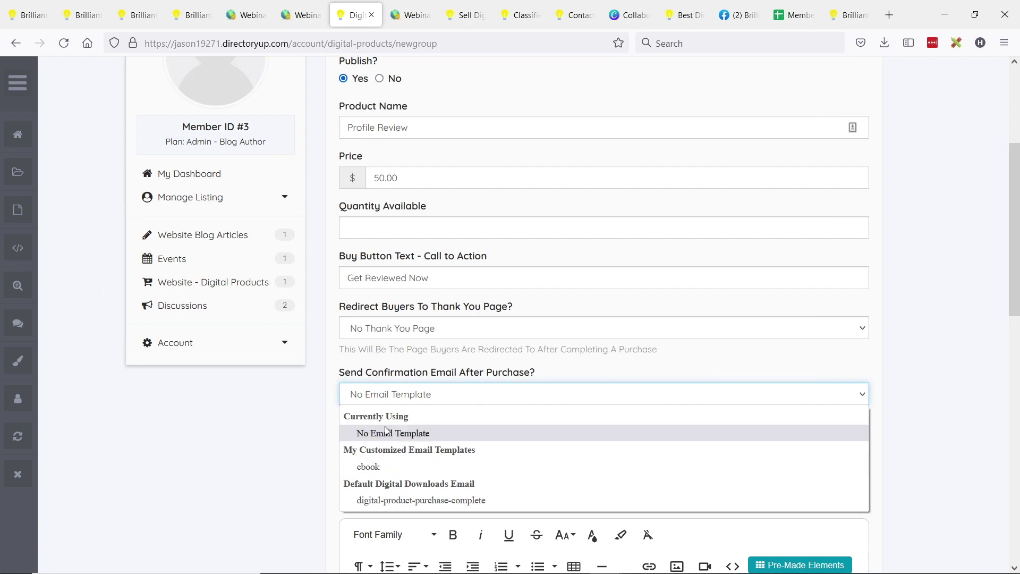
{"action": "left_click", "coordinate": [307, 460]}
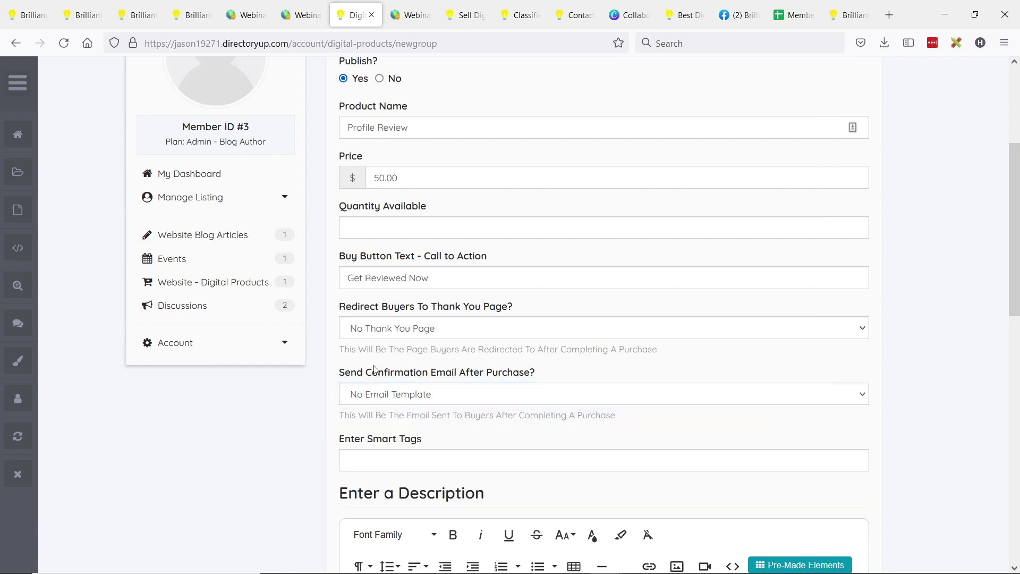
Enter "Get a Profile Review" as the product description and save the digital product
{"action": "scroll", "coordinate": [266, 398], "scroll_direction": "down", "scroll_amount": 5}
{"action": "left_click", "coordinate": [478, 399]}
{"action": "type", "text": "G"}
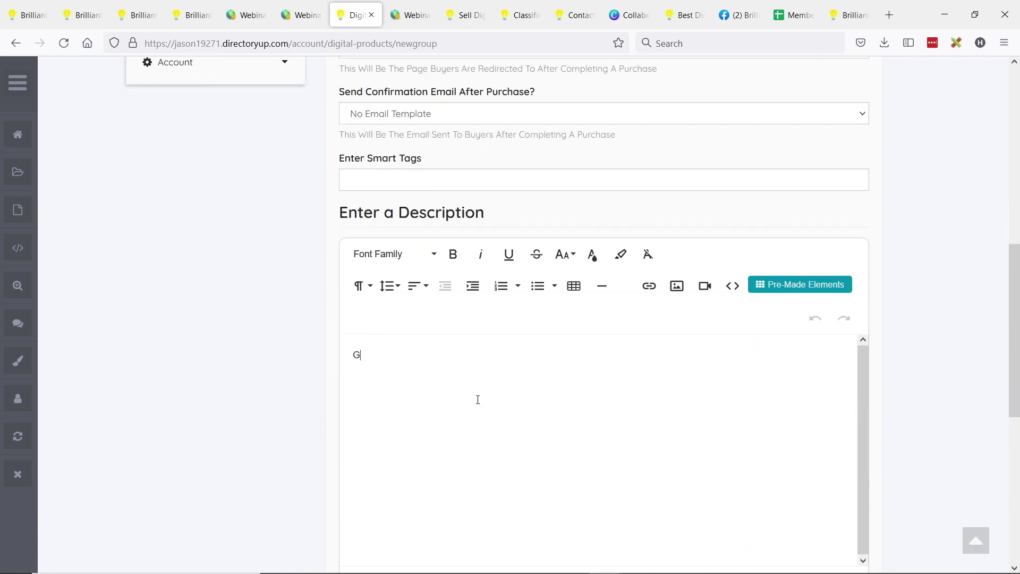
{"action": "type", "text": "et a Pro"}
{"action": "type", "text": "fiel"}
{"action": "key", "text": "BackSpace"}
{"action": "key", "text": "BackSpace"}
{"action": "scroll", "coordinate": [351, 297], "scroll_direction": "down", "scroll_amount": 10}
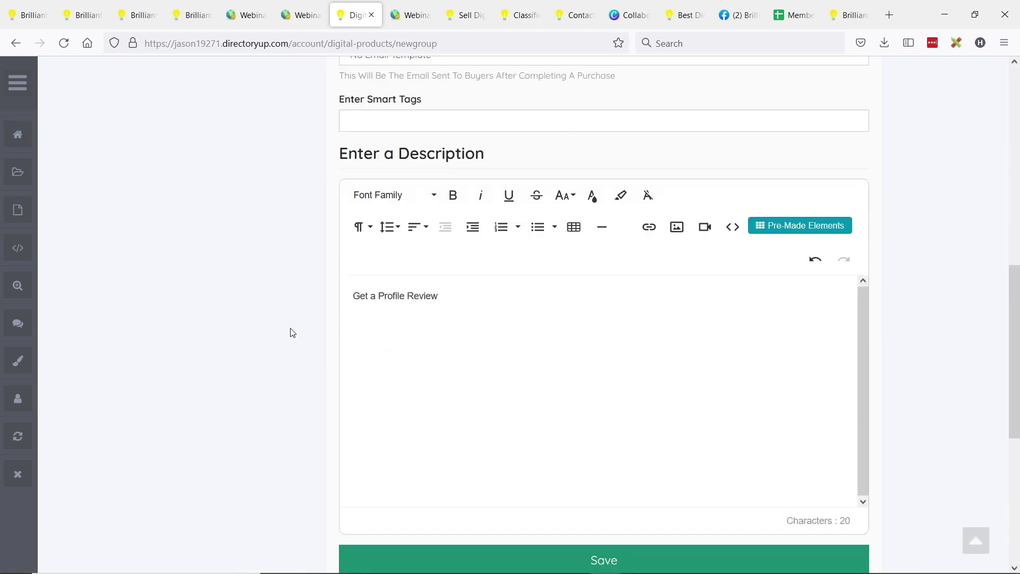
{"action": "left_click", "coordinate": [620, 337]}
{"action": "scroll", "coordinate": [254, 255], "scroll_direction": "up", "scroll_amount": 7}
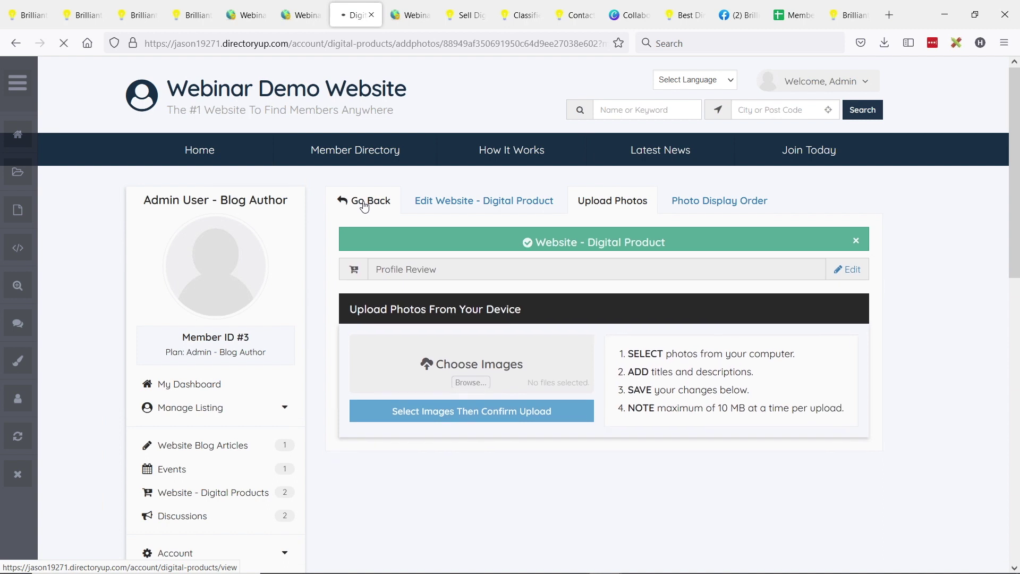
Go back to the digital products list and open the Profile Review product's public page in a new tab
{"action": "left_click", "coordinate": [409, 201]}
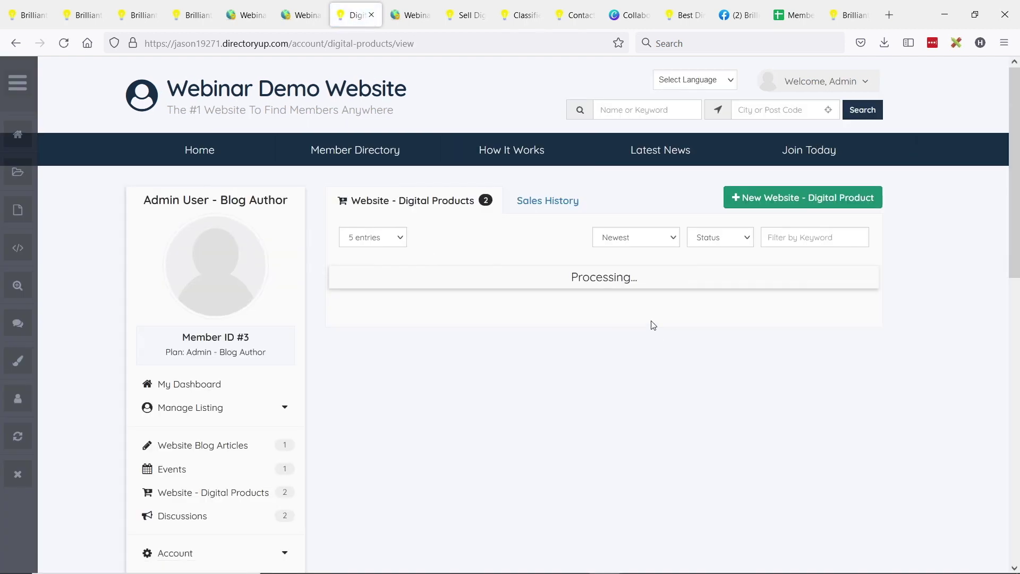
{"action": "left_click", "coordinate": [829, 273]}
{"action": "left_click", "coordinate": [809, 298]}
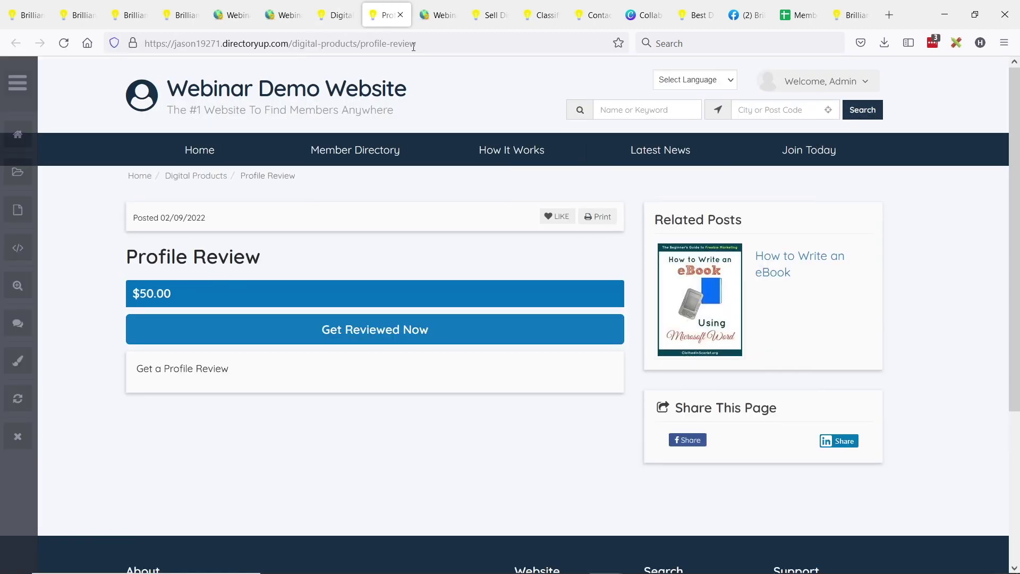
Copy the Profile Review page's URL and open the payment form through Get Reviewed Now
{"action": "left_click", "coordinate": [364, 47]}
{"action": "double_click", "coordinate": [237, 47]}
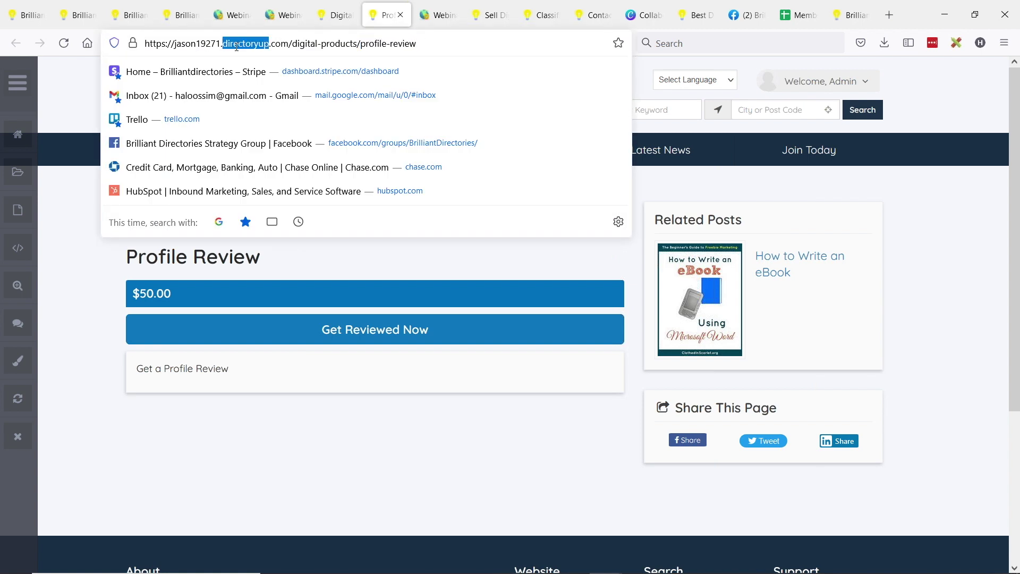
{"action": "triple_click", "coordinate": [236, 47]}
{"action": "left_click", "coordinate": [406, 432]}
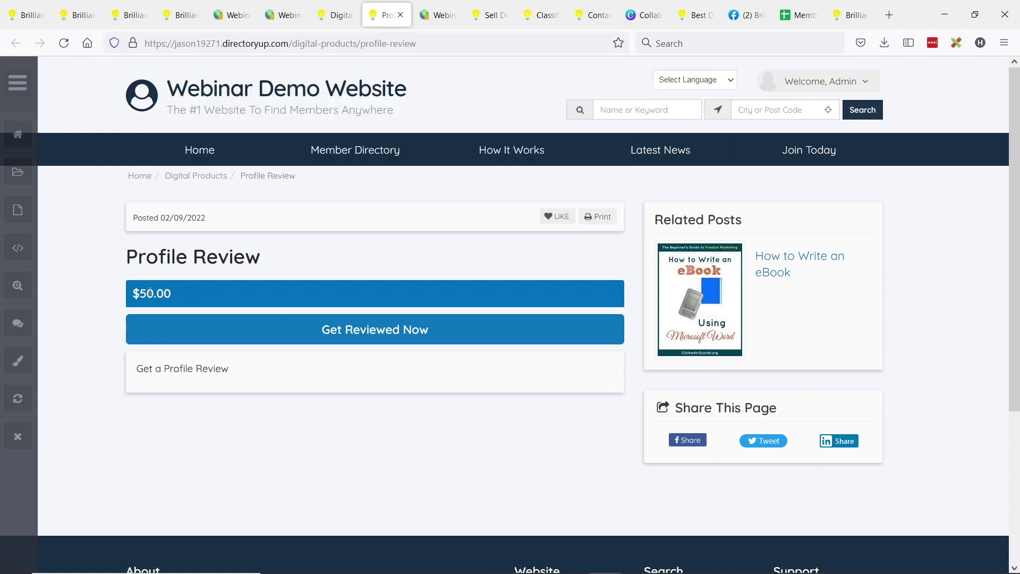
{"action": "left_click_drag", "start_coordinate": [138, 257], "coordinate": [262, 260]}
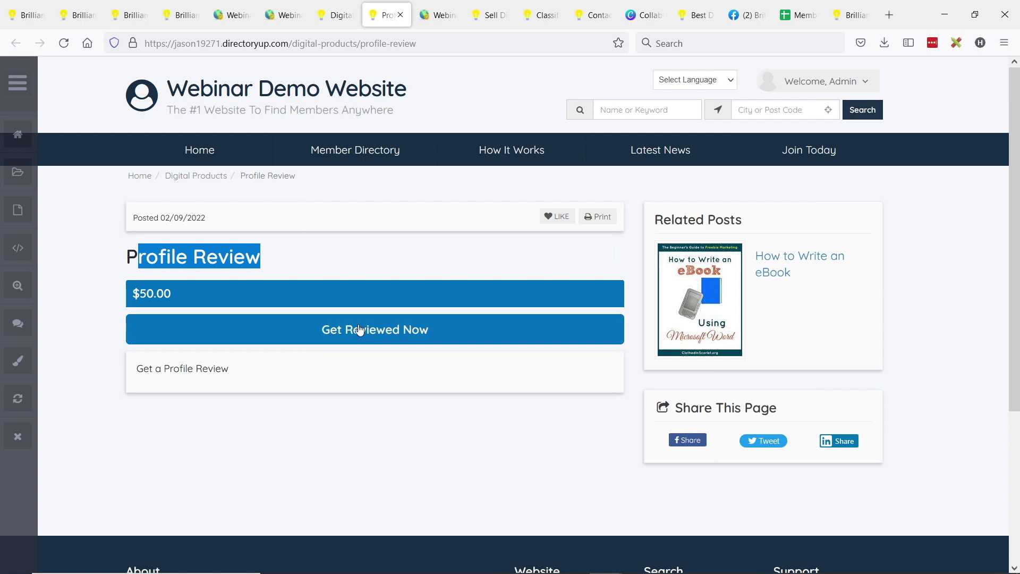
{"action": "left_click", "coordinate": [455, 340]}
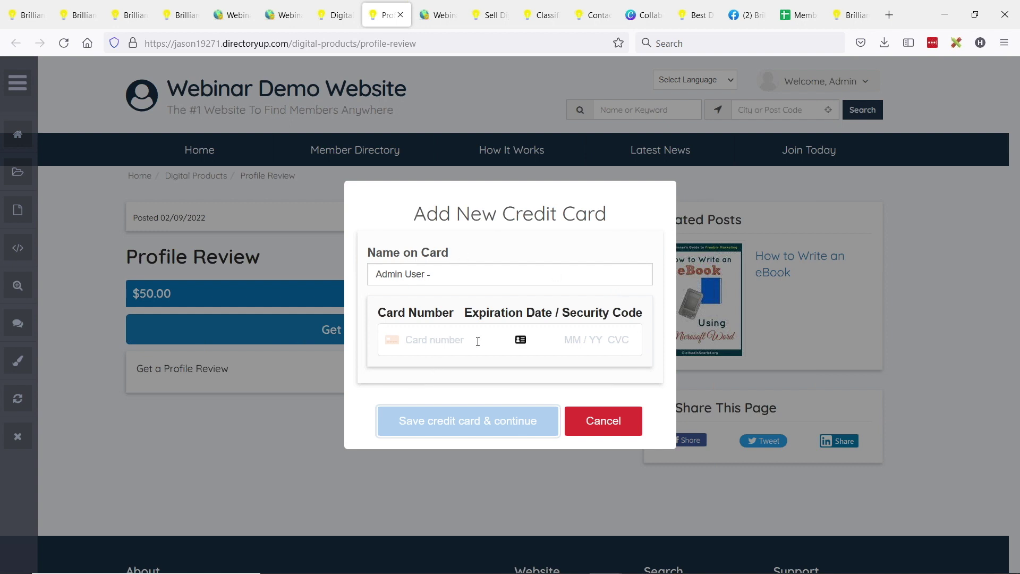
Return to the plan's Dashboard Footer Content and link the Profile Review Learn More button to the copied product URL
{"action": "left_click", "coordinate": [222, 19]}
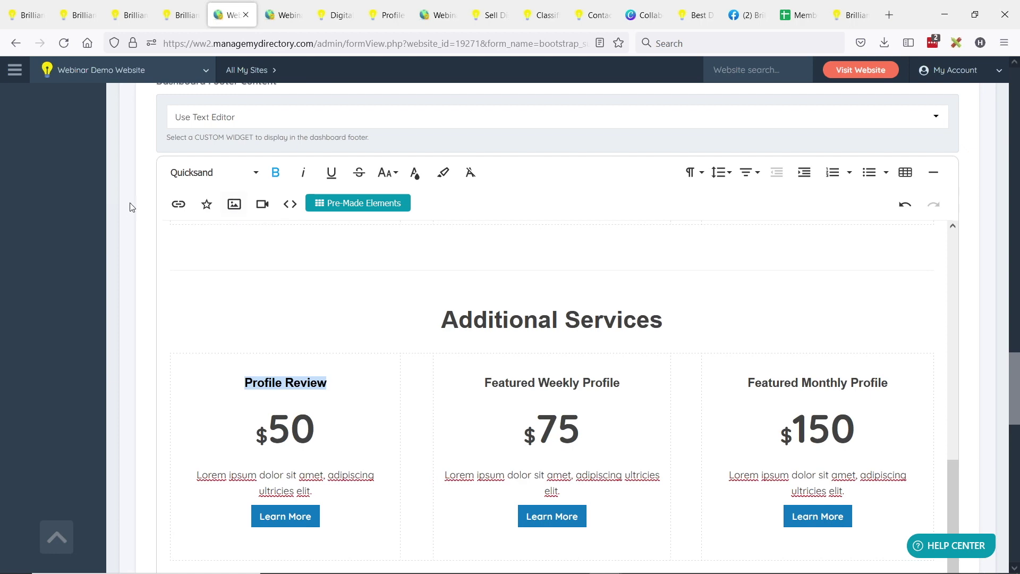
{"action": "scroll", "coordinate": [136, 210], "scroll_direction": "up", "scroll_amount": 2}
{"action": "left_click_drag", "start_coordinate": [156, 152], "coordinate": [290, 156]}
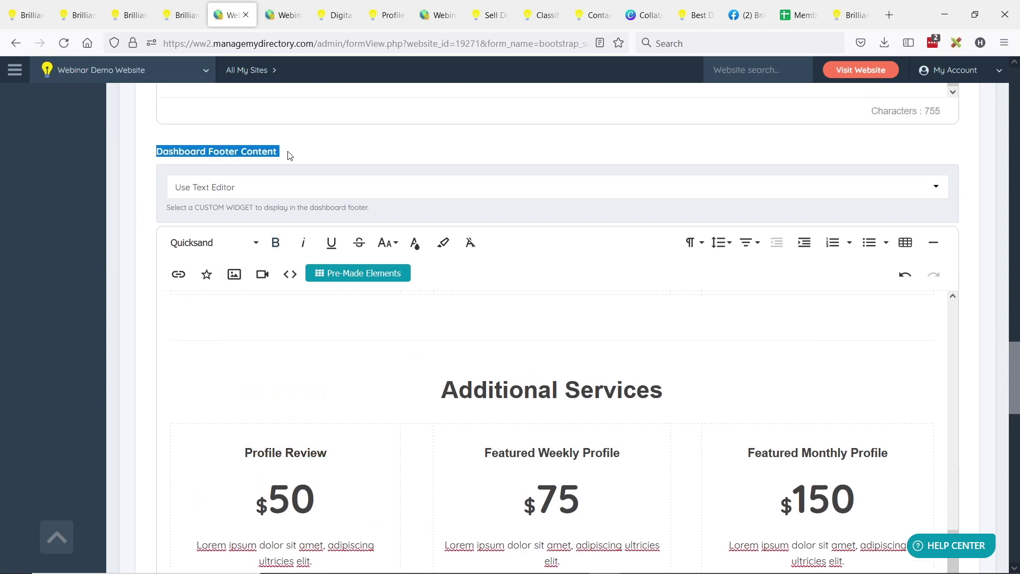
{"action": "scroll", "coordinate": [137, 168], "scroll_direction": "down", "scroll_amount": 4}
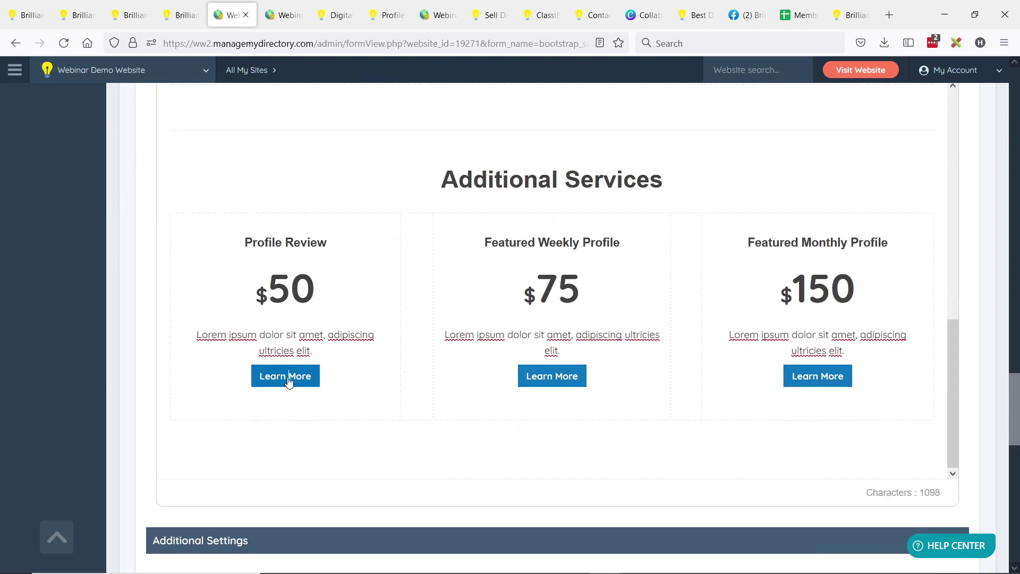
{"action": "left_click", "coordinate": [269, 386]}
{"action": "left_click", "coordinate": [284, 413]}
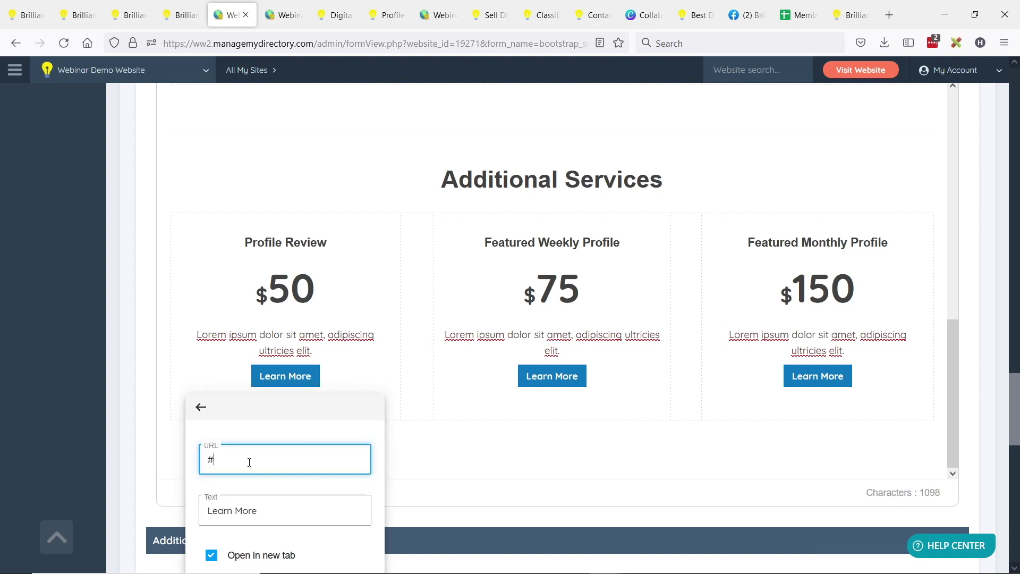
{"action": "key", "text": "ctrl+v"}
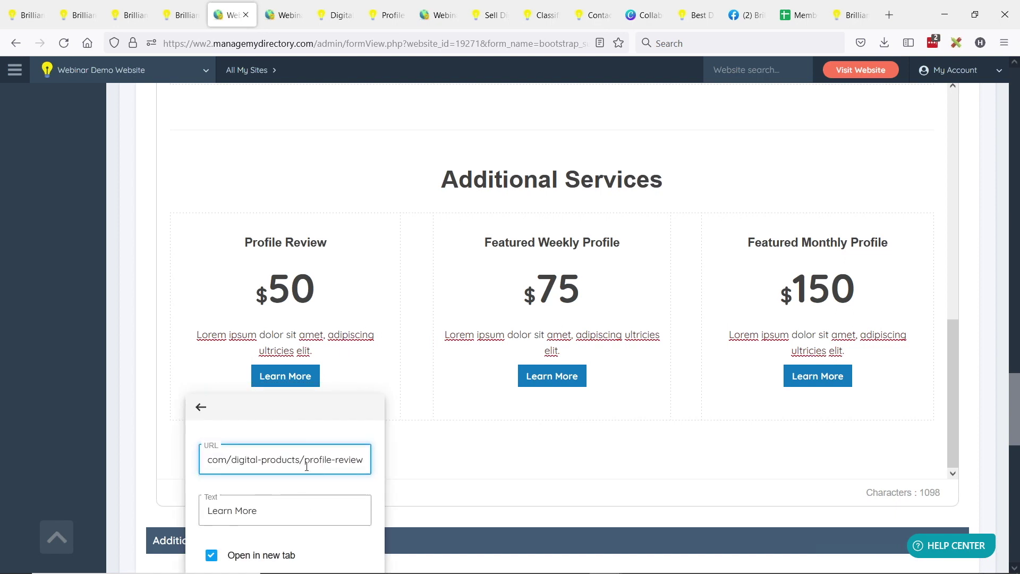
Change the Profile Review button's text to "BUY NOW", update the link and save the membership plan
{"action": "scroll", "coordinate": [215, 449], "scroll_direction": "down", "scroll_amount": 1}
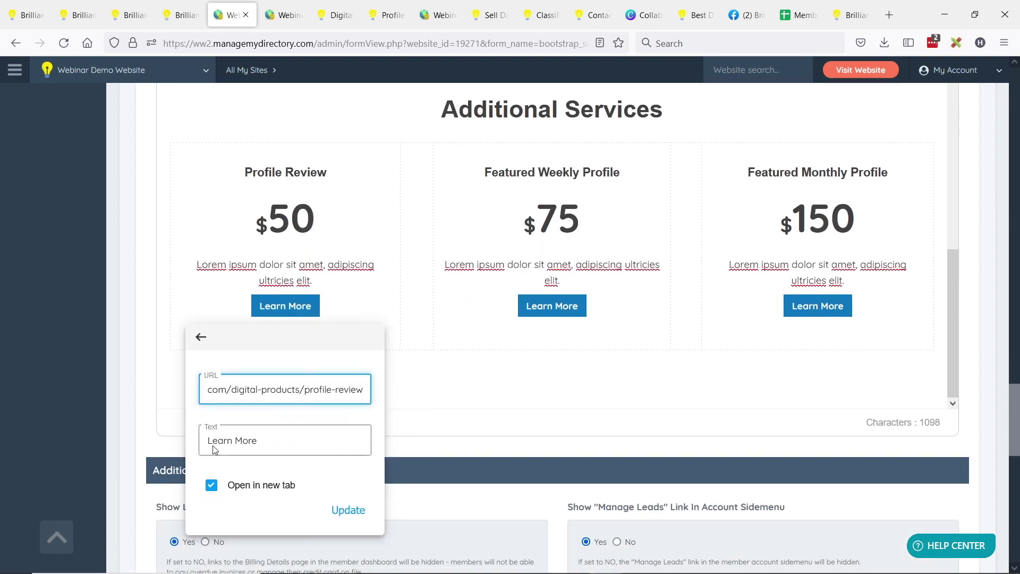
{"action": "left_click_drag", "start_coordinate": [258, 441], "coordinate": [176, 447]}
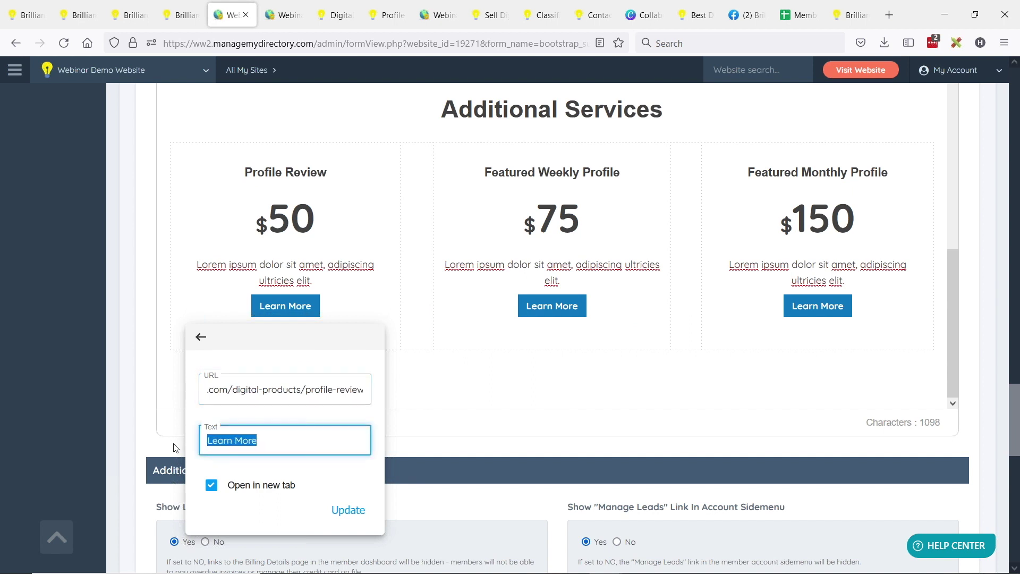
{"action": "type", "text": "BUY NOW"}
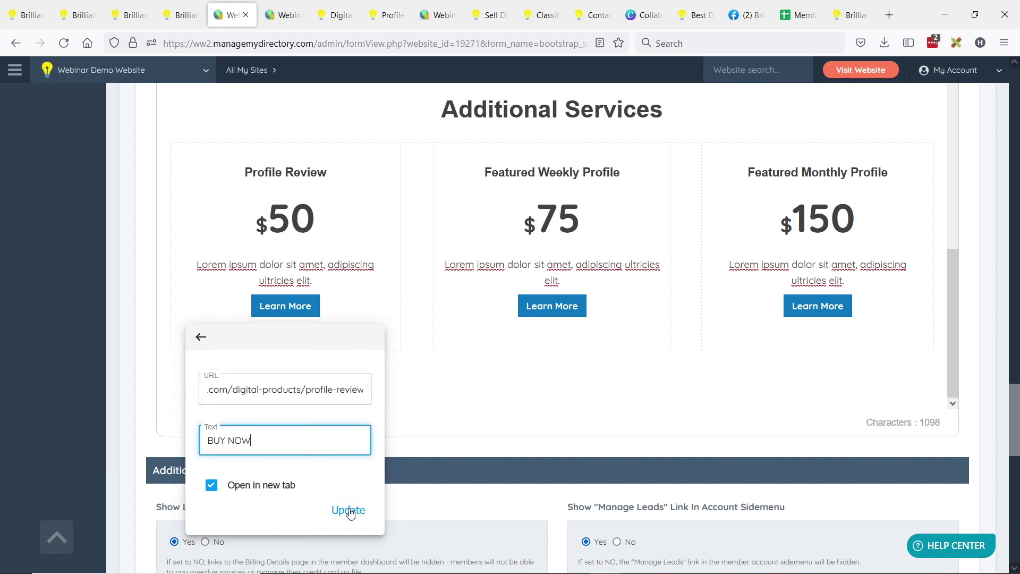
{"action": "left_click", "coordinate": [348, 511]}
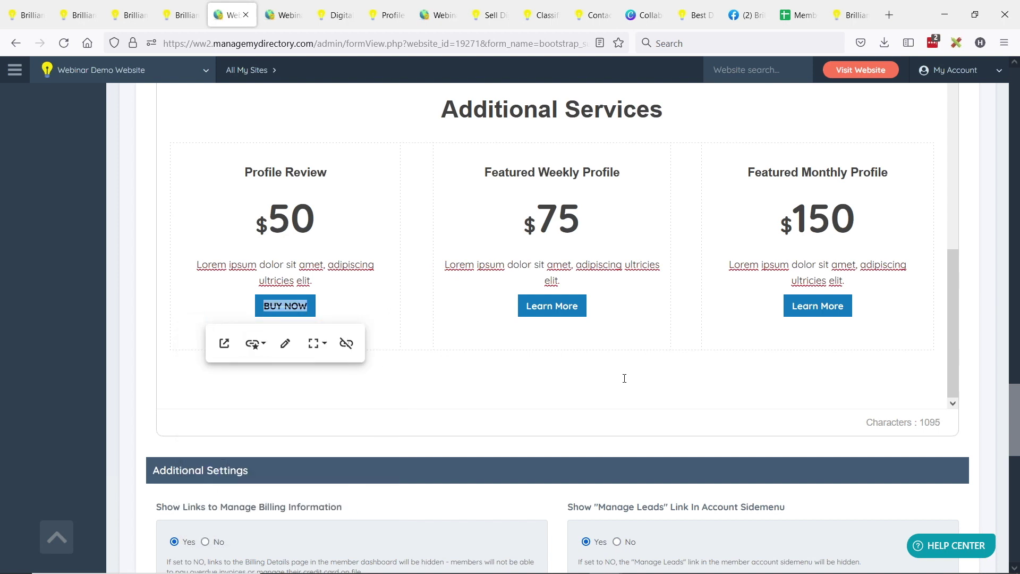
{"action": "left_click", "coordinate": [121, 288]}
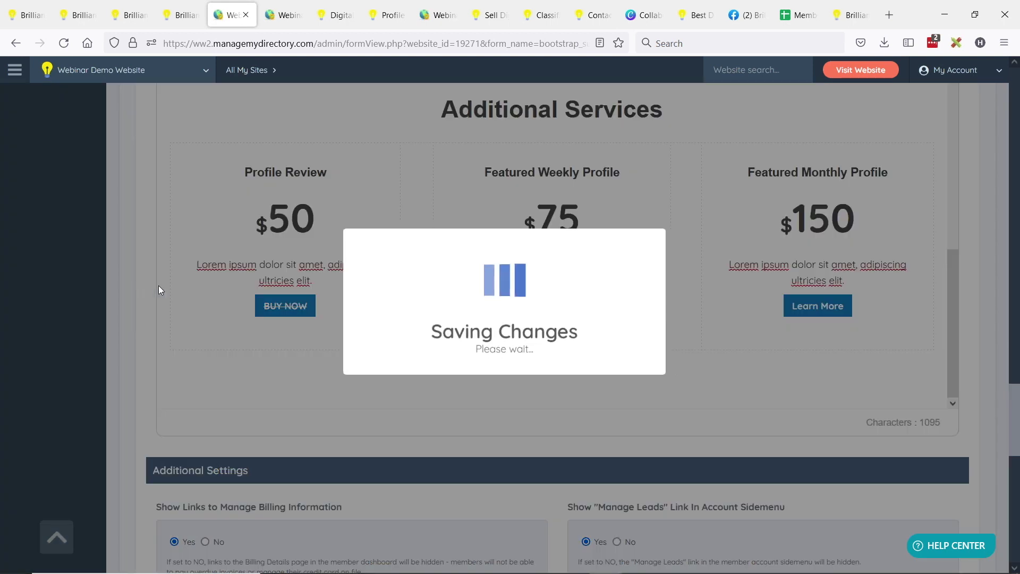
Replace the Admin - Blog Author filter in Search Members with Membership Plan 1 and log in as that plan's member
{"action": "left_click", "coordinate": [264, 10]}
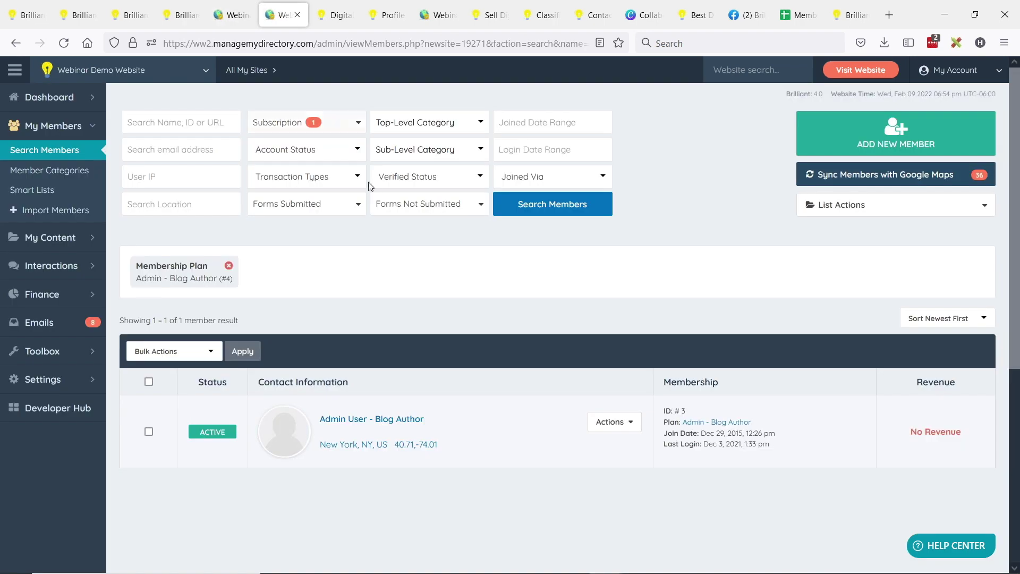
{"action": "left_click", "coordinate": [229, 265]}
{"action": "left_click", "coordinate": [280, 128]}
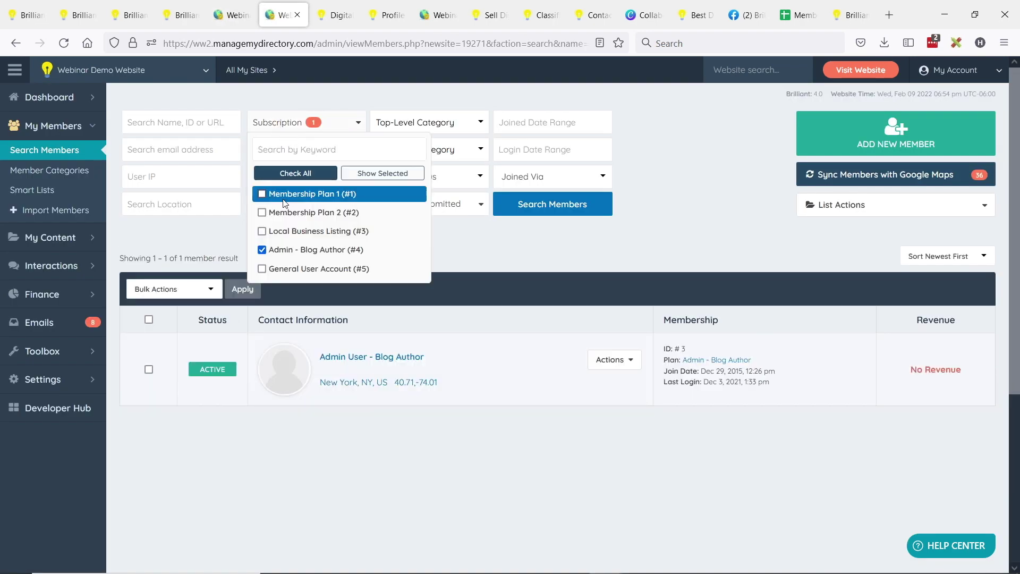
{"action": "left_click", "coordinate": [574, 203]}
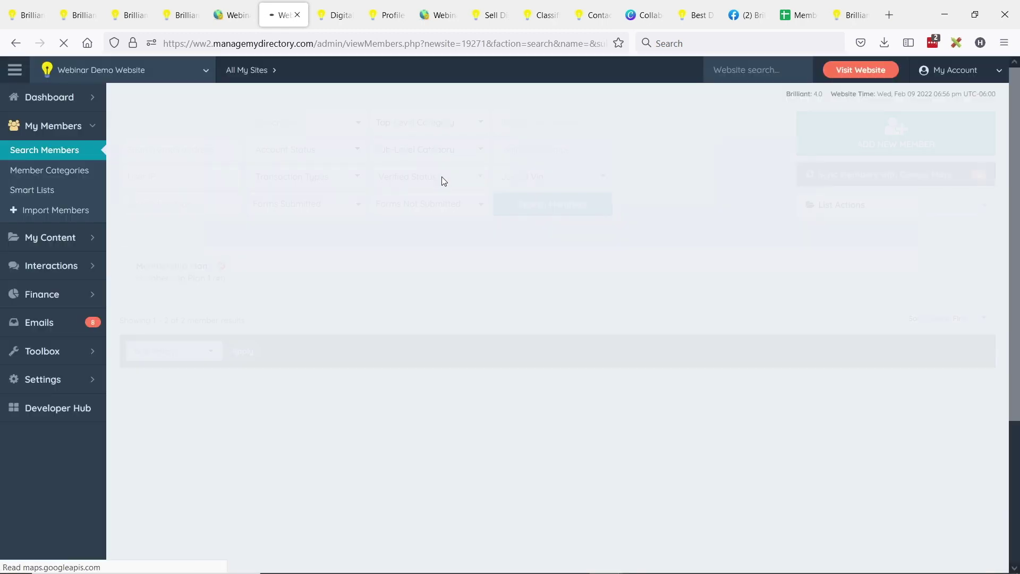
{"action": "left_click", "coordinate": [651, 502]}
{"action": "left_click", "coordinate": [625, 540]}
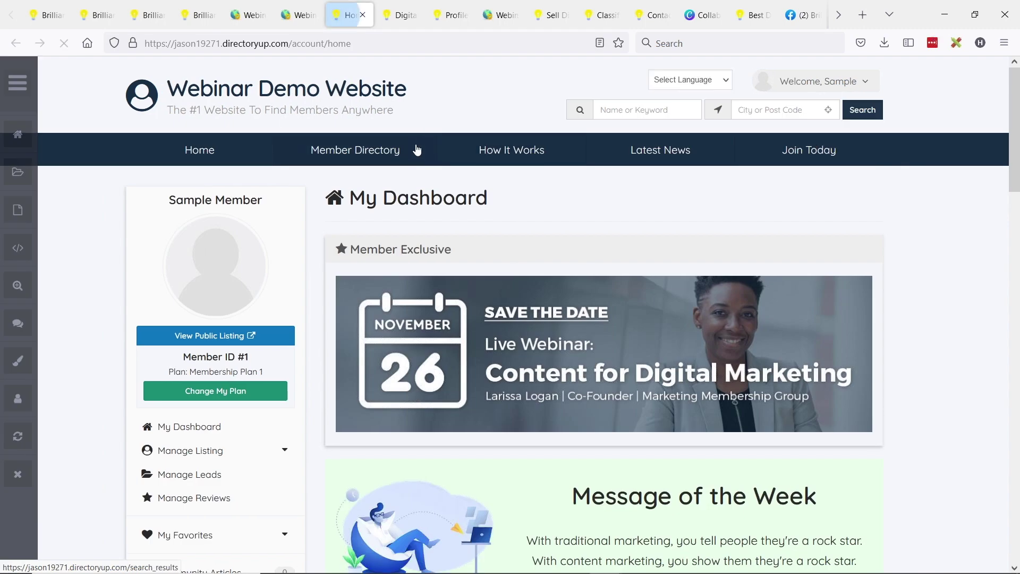
Test the Profile Review BUY NOW link under Additional Services on the member dashboard and check the product page it opens
{"action": "scroll", "coordinate": [455, 298], "scroll_direction": "down", "scroll_amount": 10}
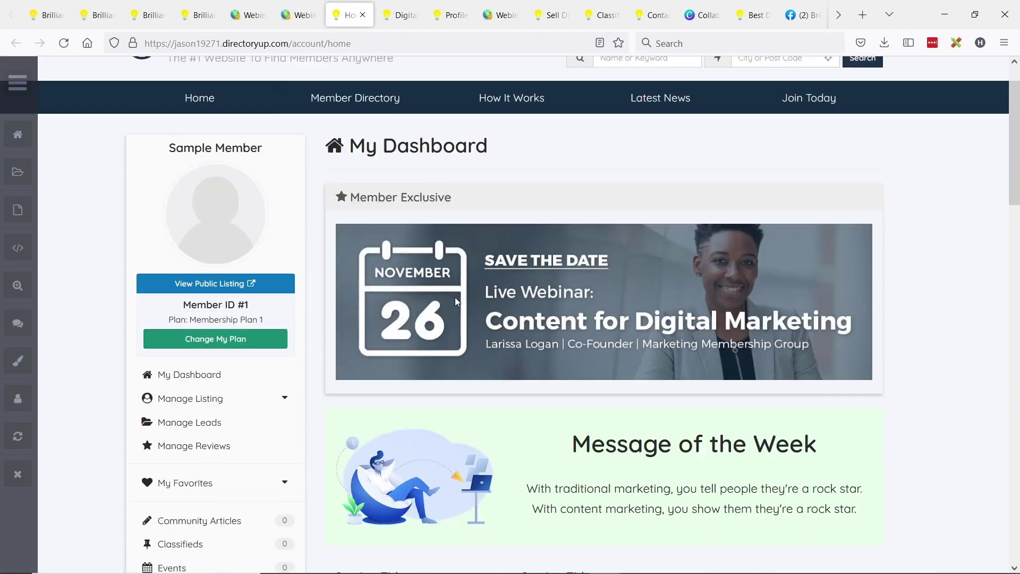
{"action": "scroll", "coordinate": [445, 267], "scroll_direction": "down", "scroll_amount": 14}
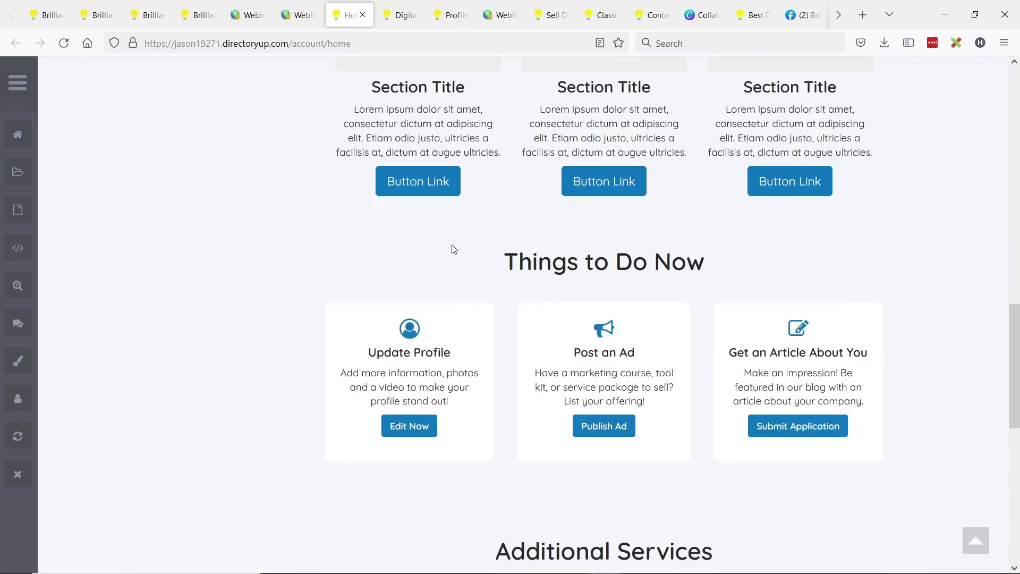
{"action": "left_click_drag", "start_coordinate": [374, 202], "coordinate": [467, 203]}
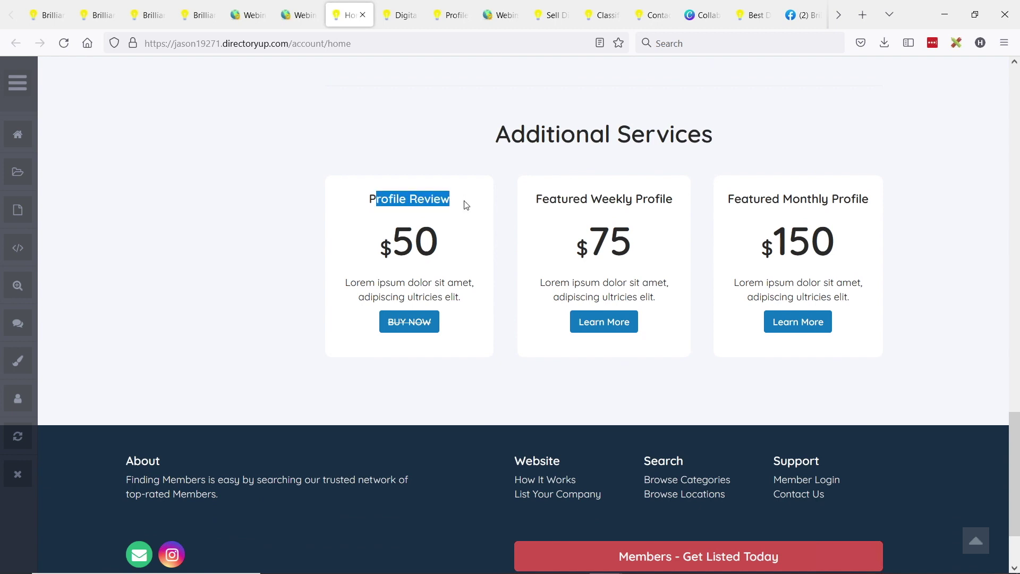
{"action": "left_click", "coordinate": [410, 326]}
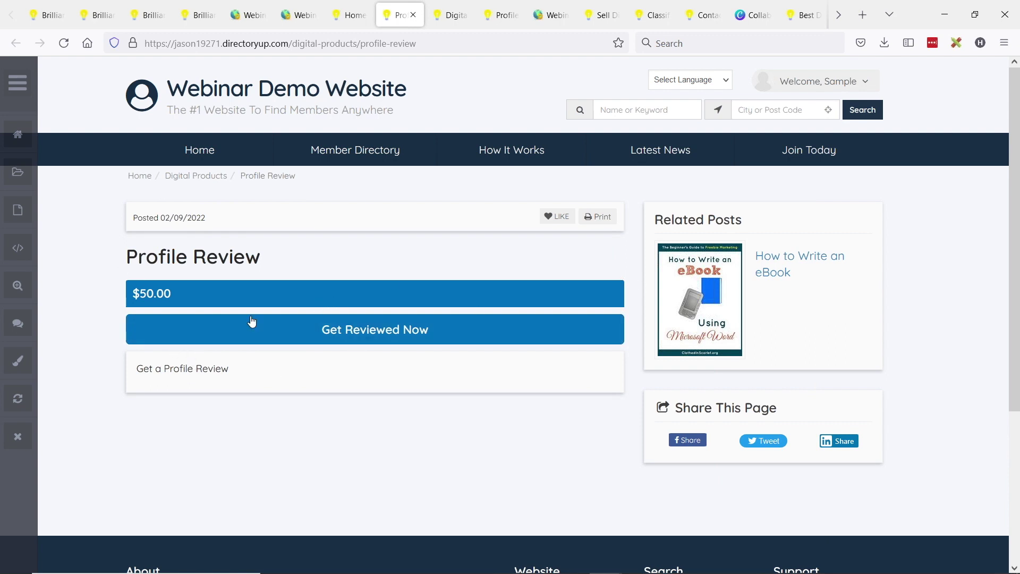
{"action": "left_click_drag", "start_coordinate": [124, 263], "coordinate": [289, 260]}
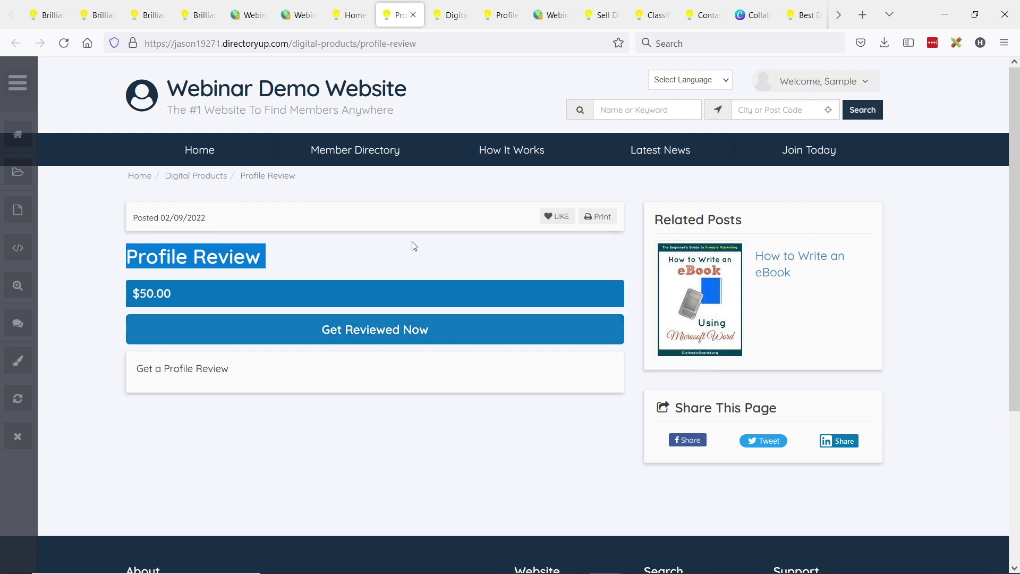
Return to the member dashboard and review its Things to Do Now and Additional Services sections
{"action": "left_click", "coordinate": [366, 7]}
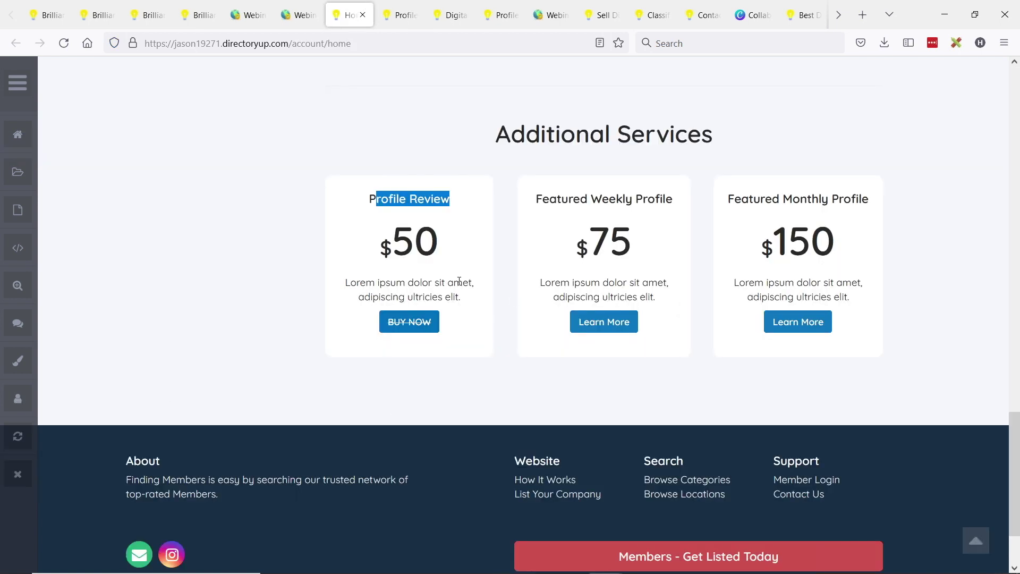
{"action": "scroll", "coordinate": [607, 209], "scroll_direction": "up", "scroll_amount": 5}
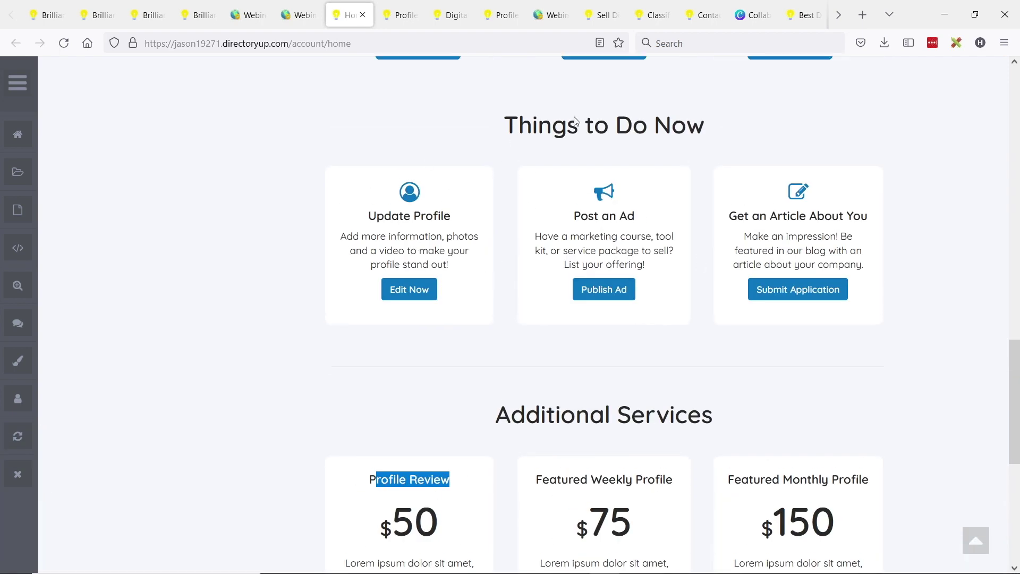
{"action": "scroll", "coordinate": [611, 214], "scroll_direction": "down", "scroll_amount": 4}
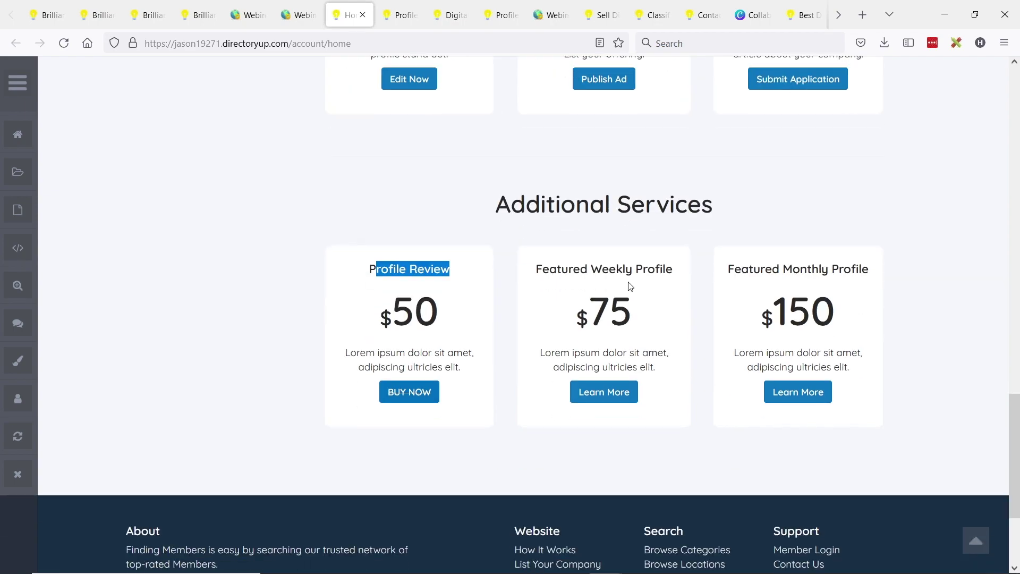